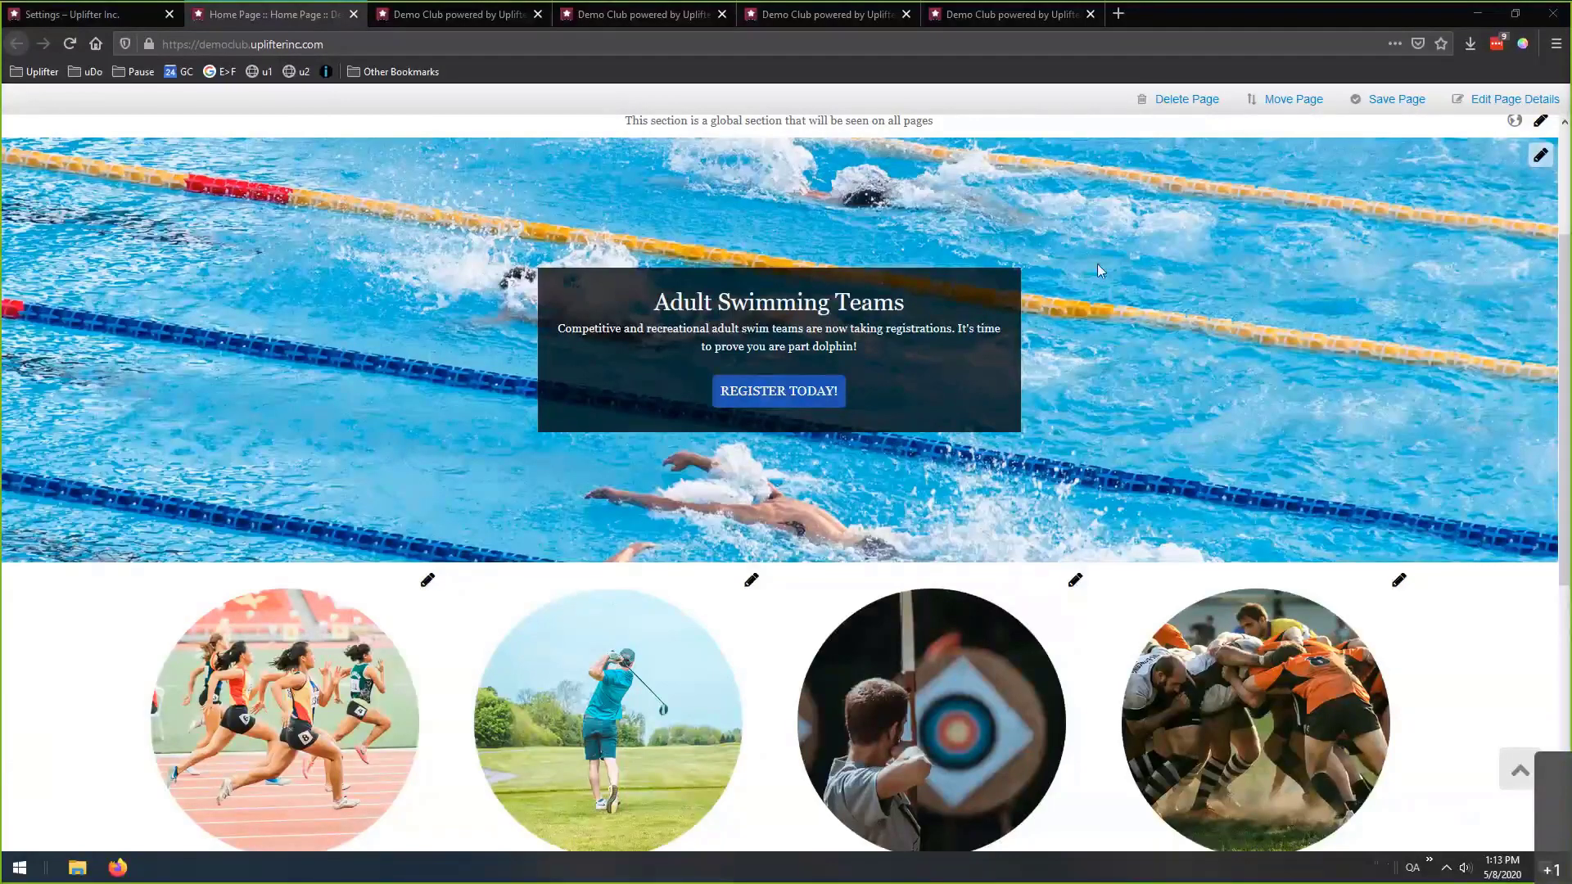
Switch to the Uplifter Settings admin page on the Site Options tab.
click(483, 14)
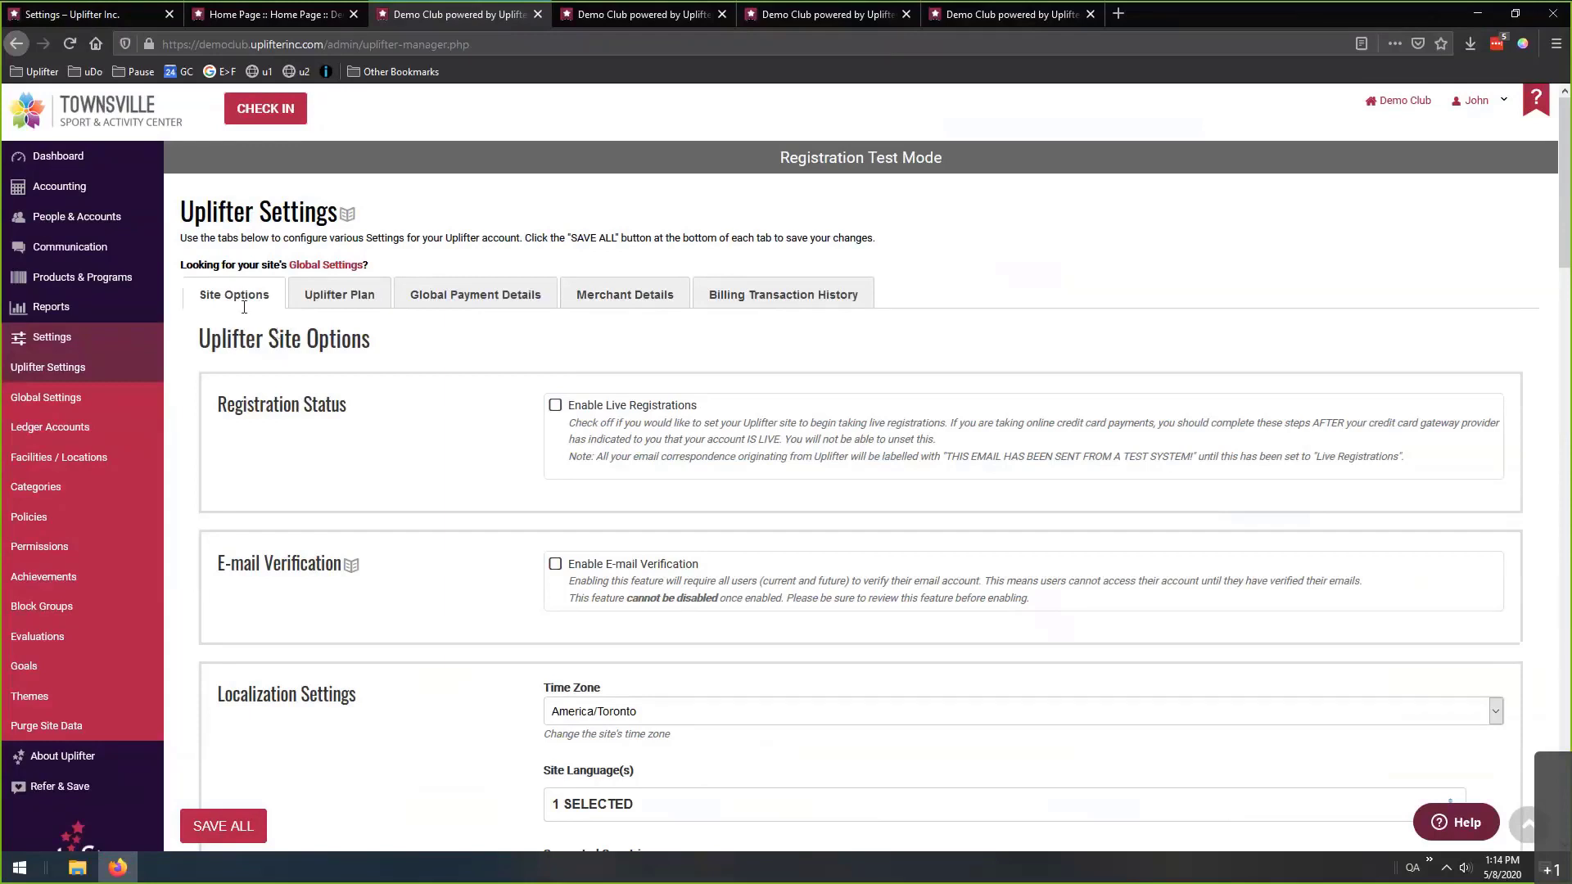
scroll(477, 354, down, 1)
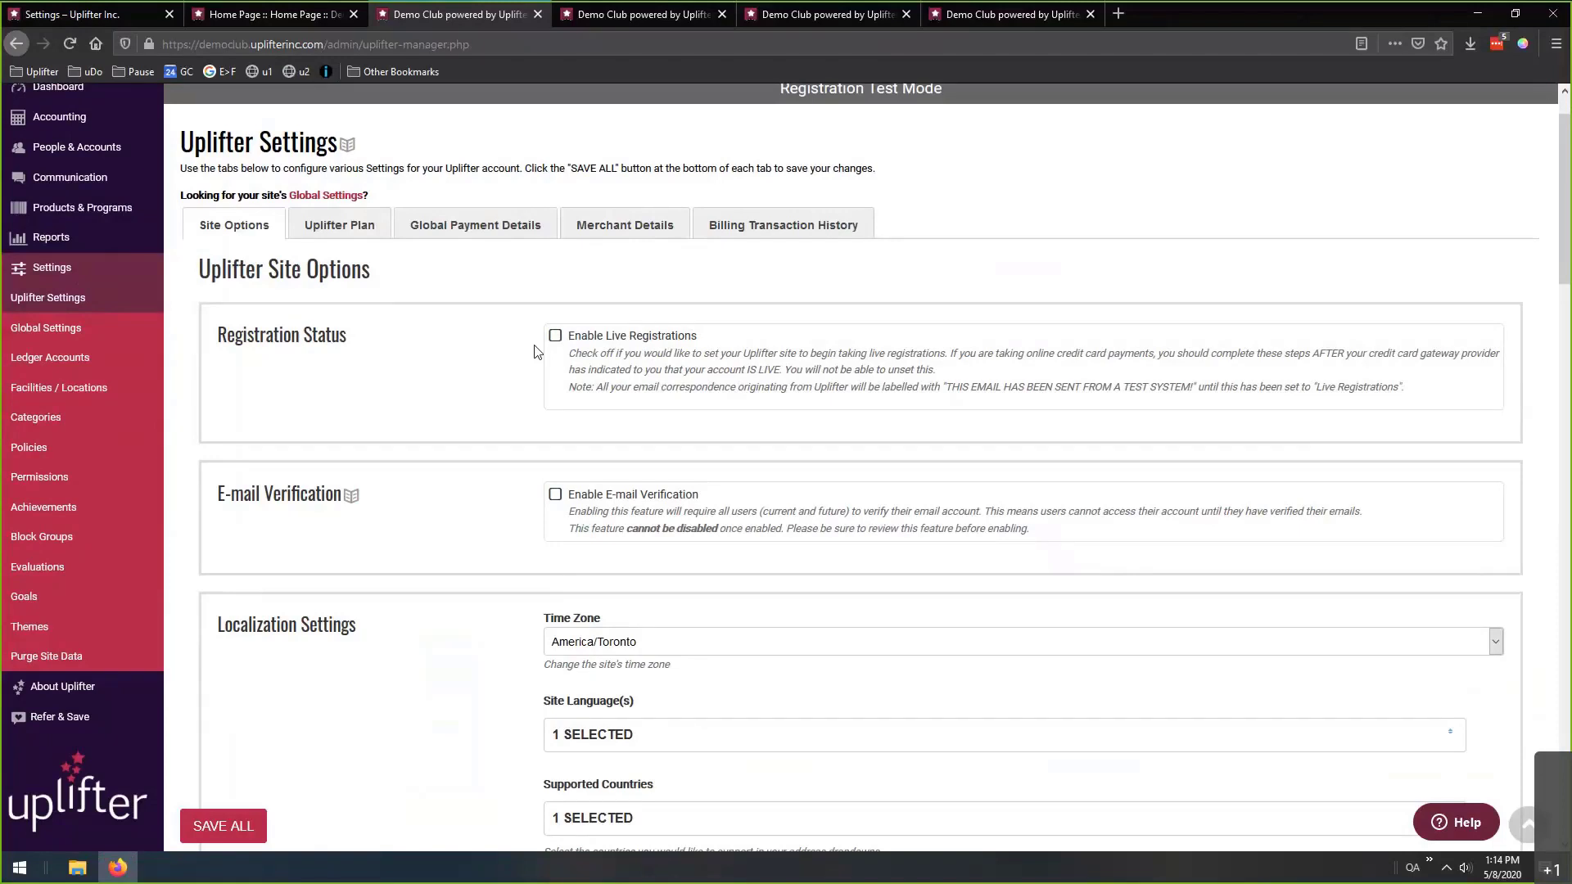
Scroll to Localization Settings to view the site languages, English checked and Français unchecked.
scroll(496, 358, down, 3)
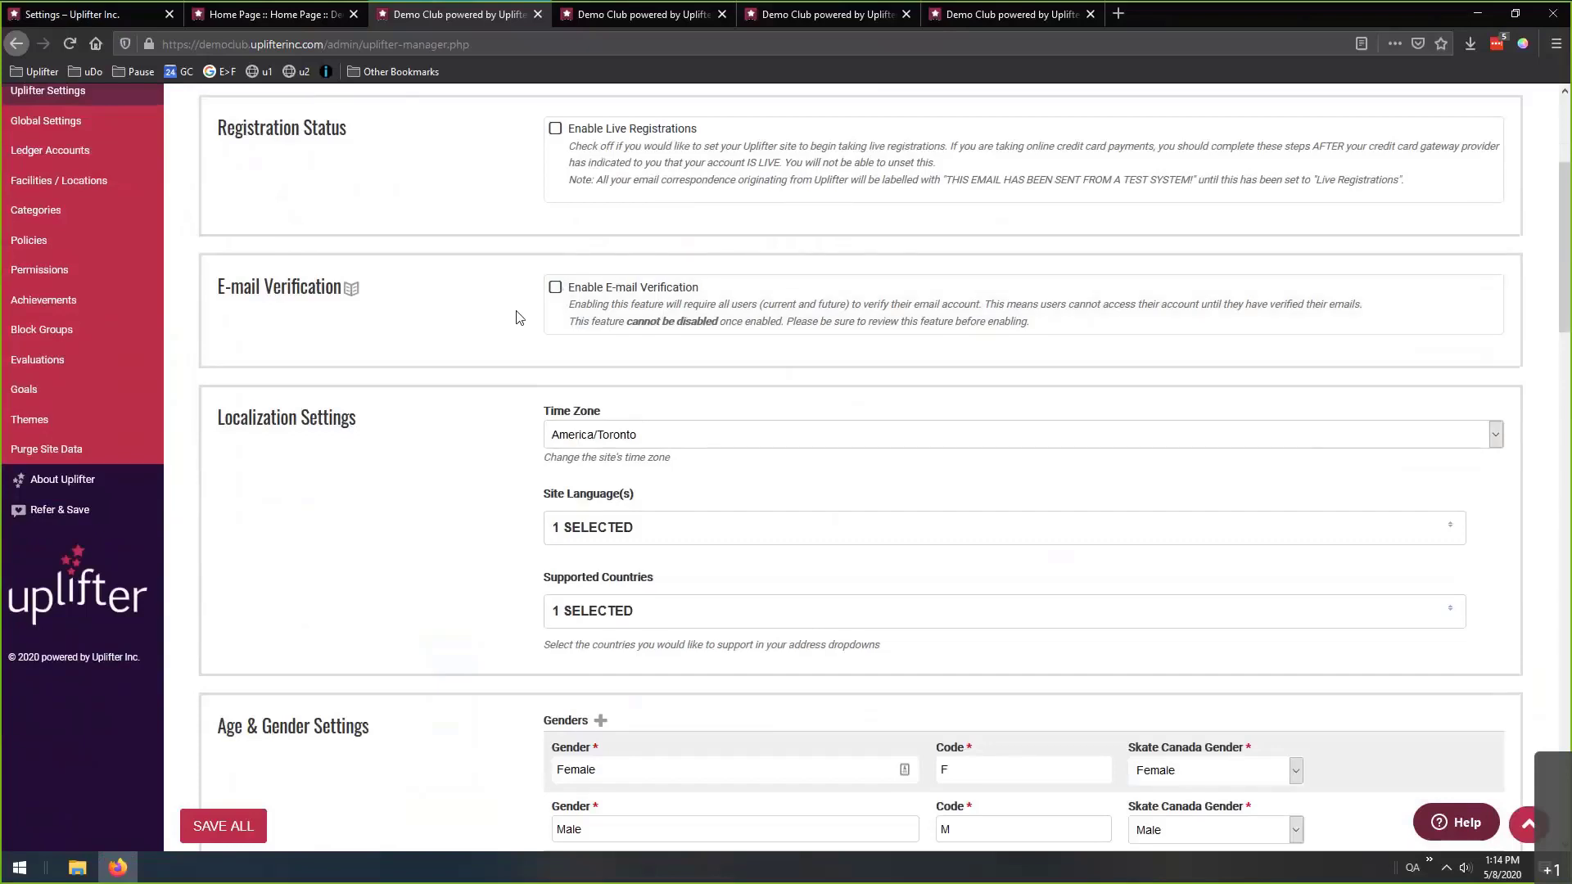
scroll(508, 358, up, 1)
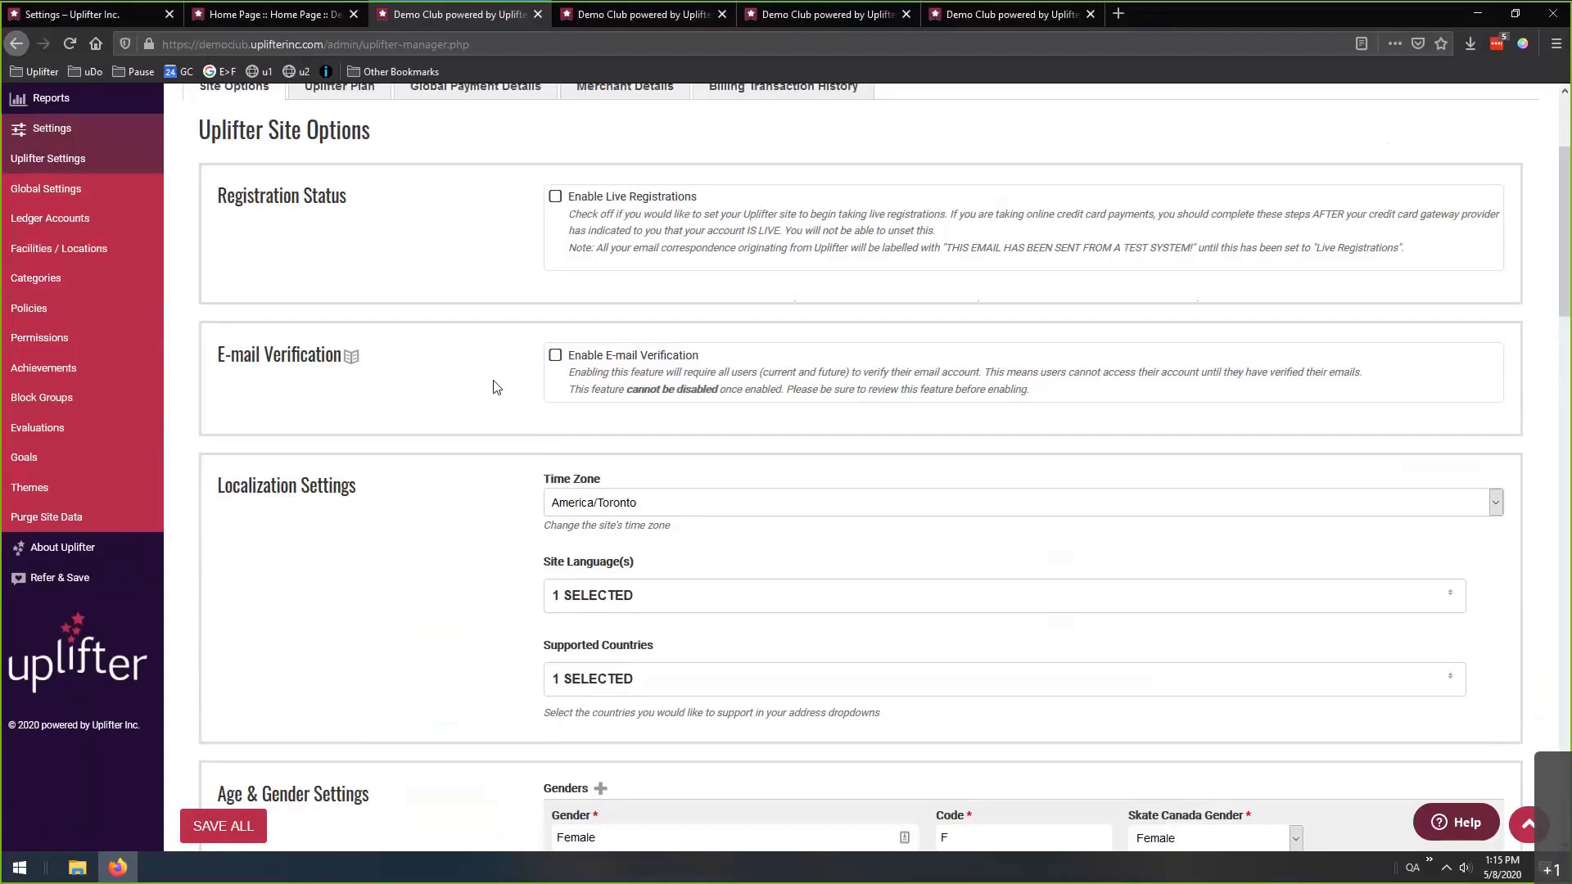
scroll(491, 360, down, 3)
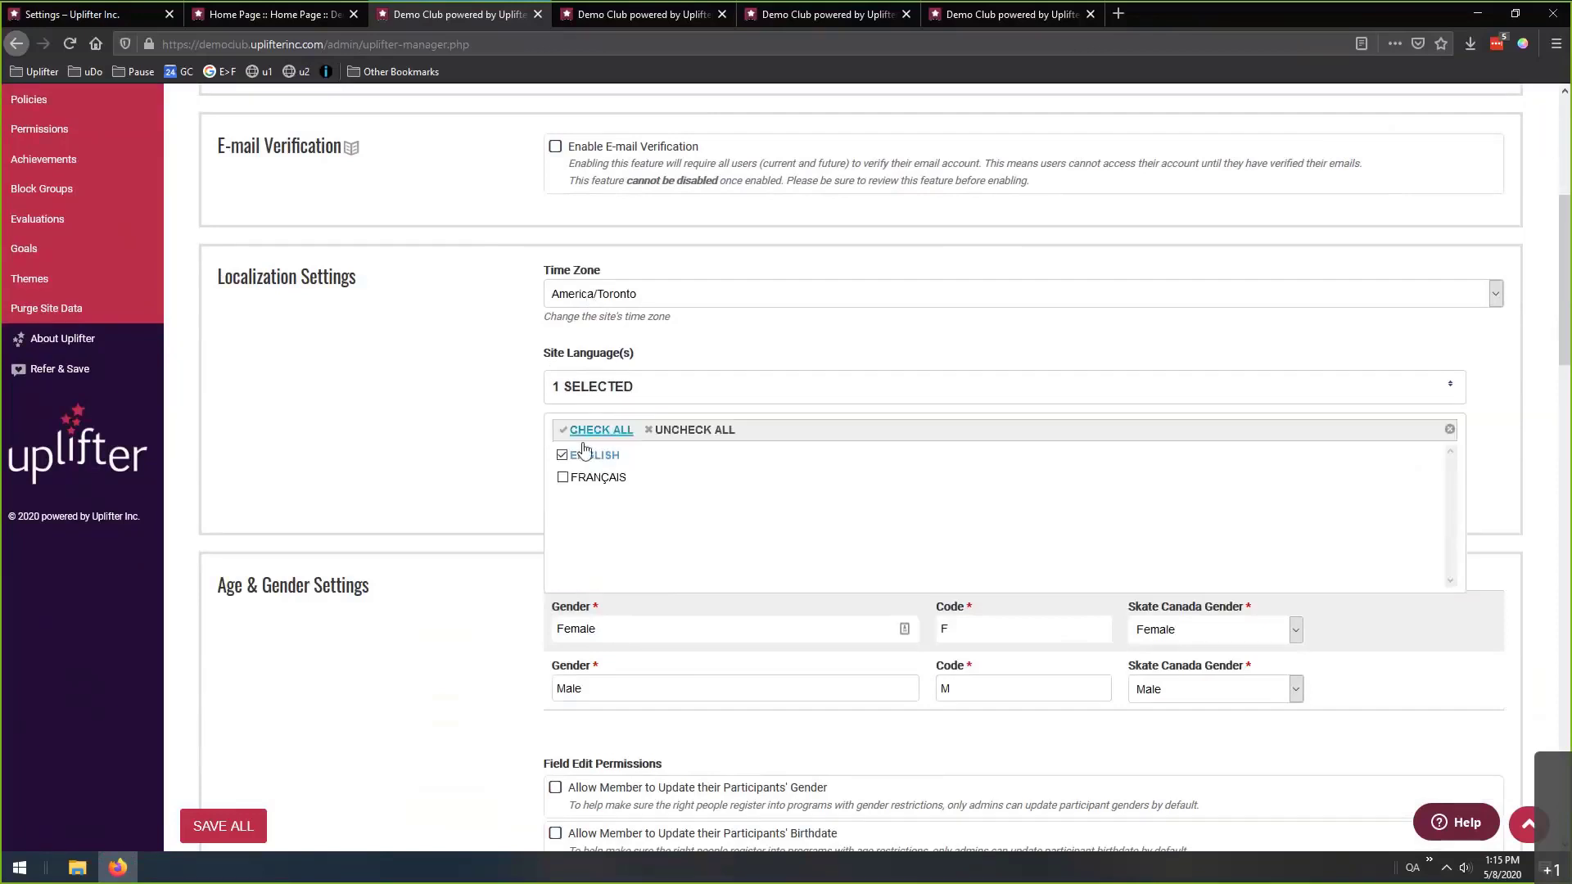
Close the site language list, then open and close the Supported Countries list twice.
click(504, 434)
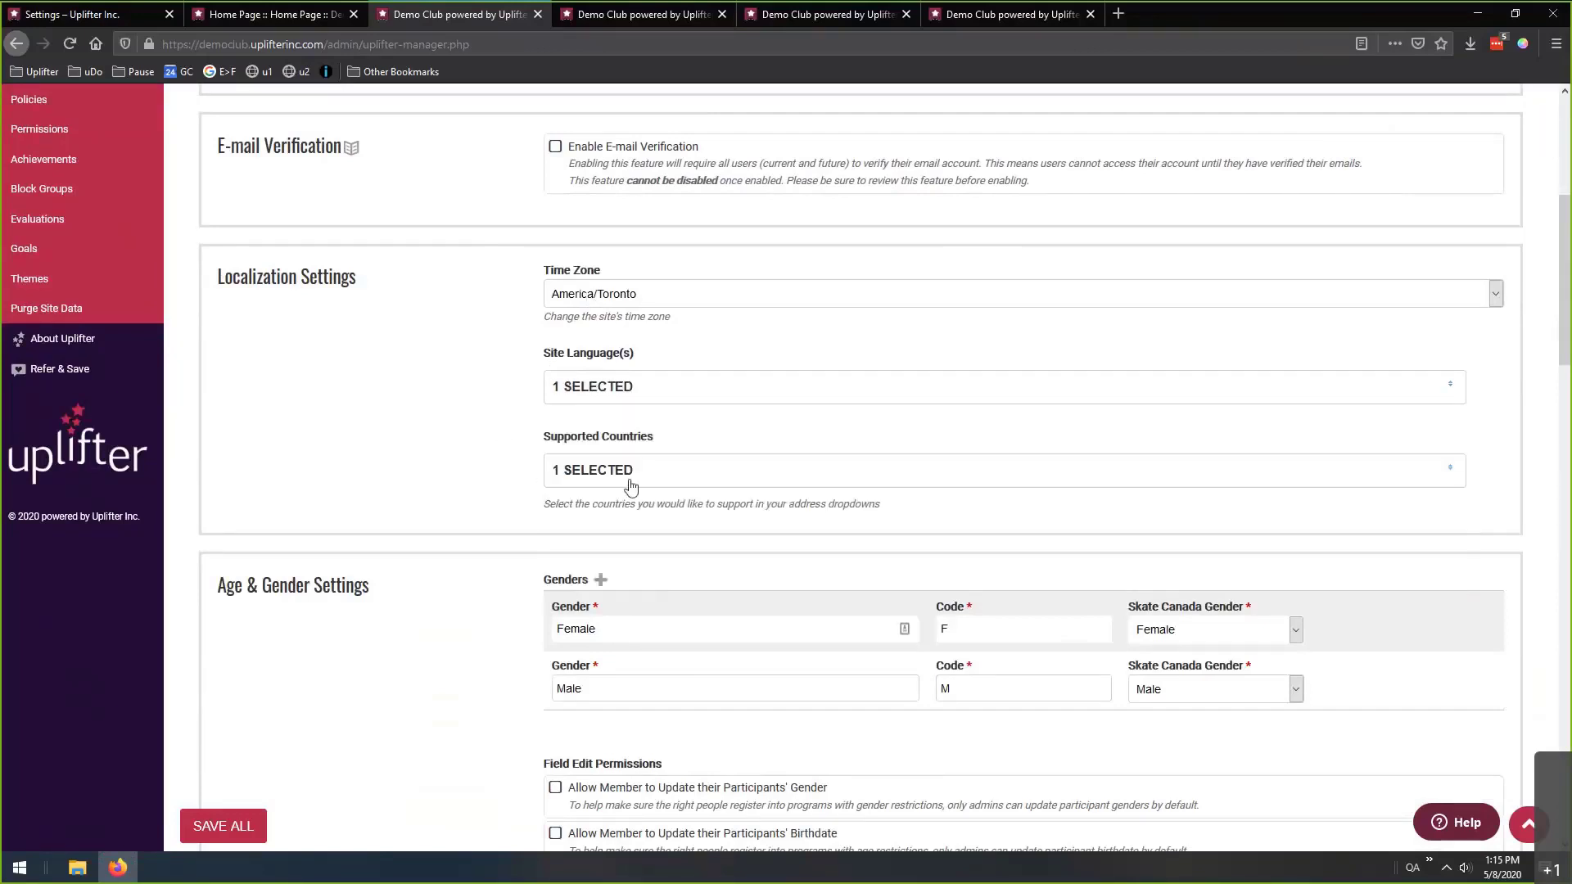
click(604, 487)
click(514, 468)
click(614, 482)
click(524, 498)
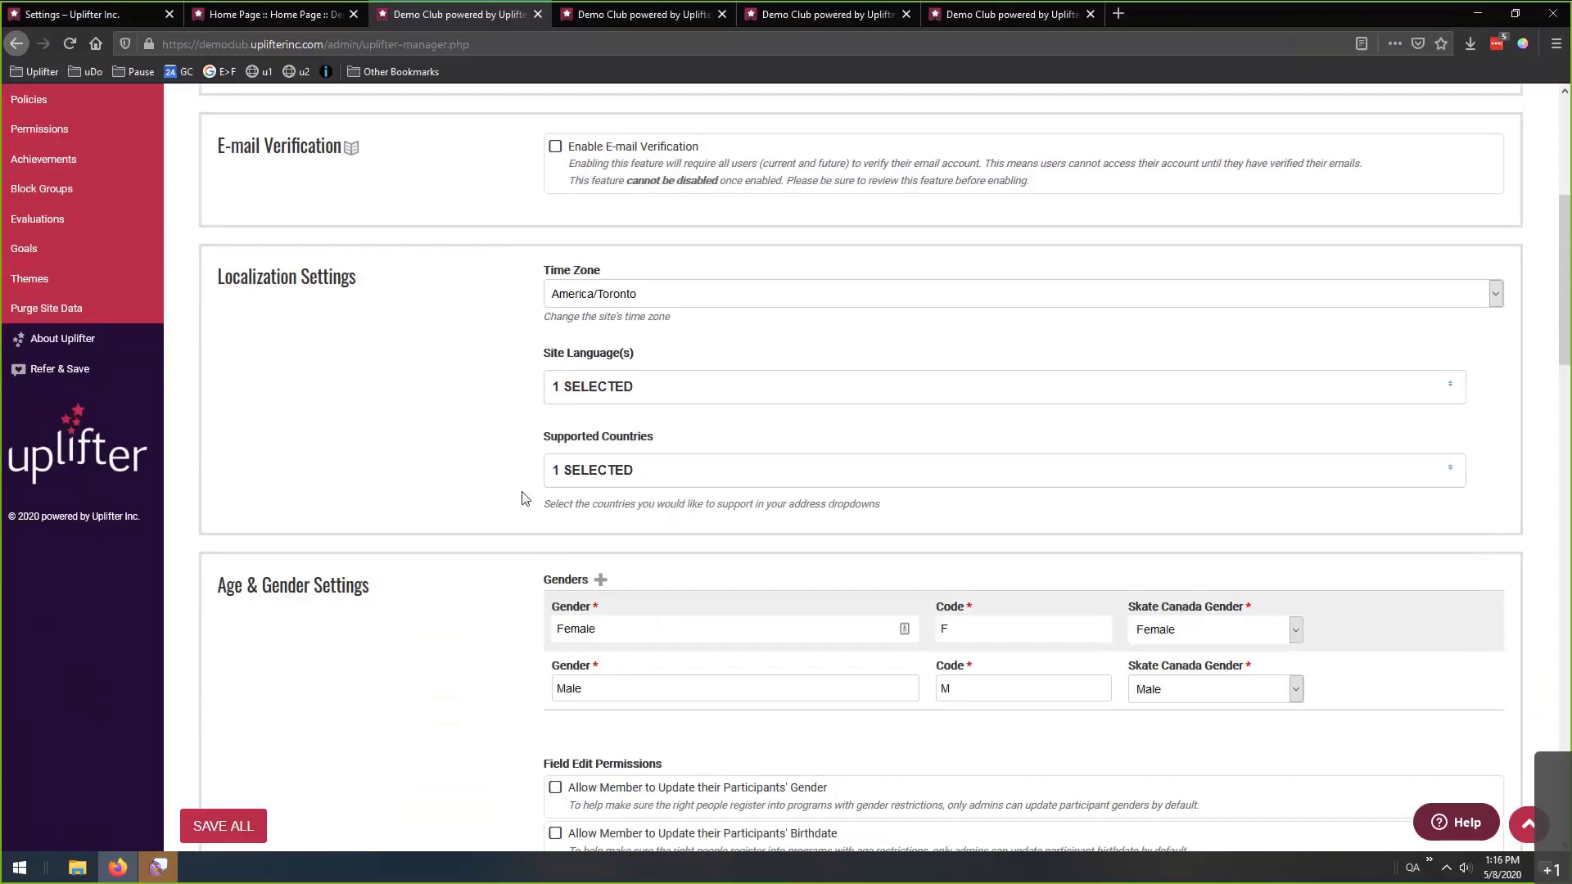
Browse the full Supported Countries list, then continue down to Age & Gender Settings.
click(590, 470)
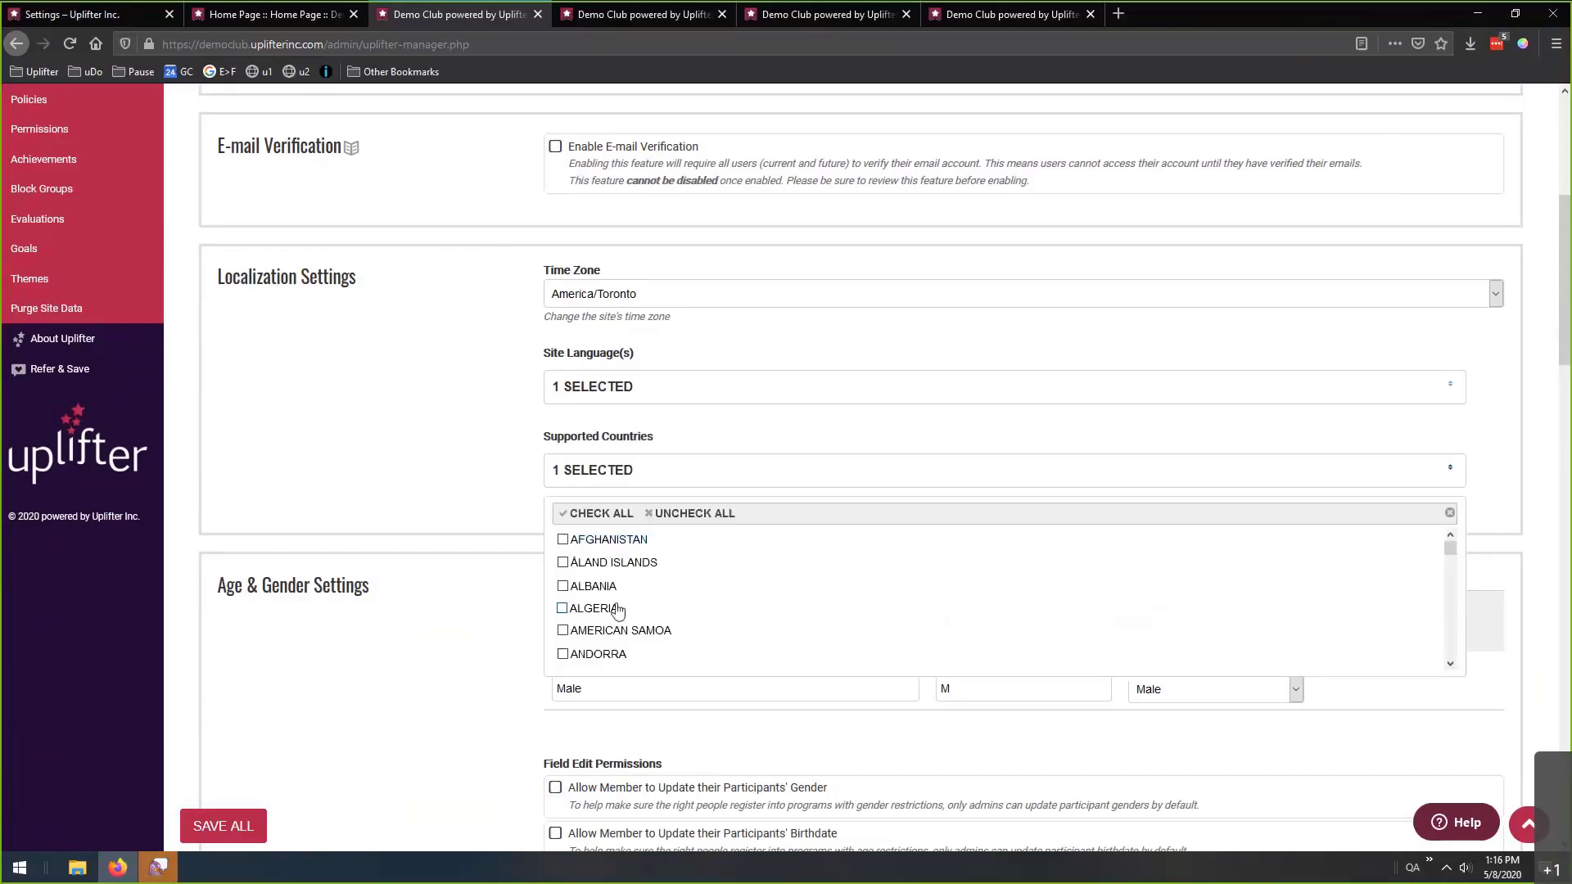
scroll(611, 597, down, 1)
scroll(655, 600, down, 3)
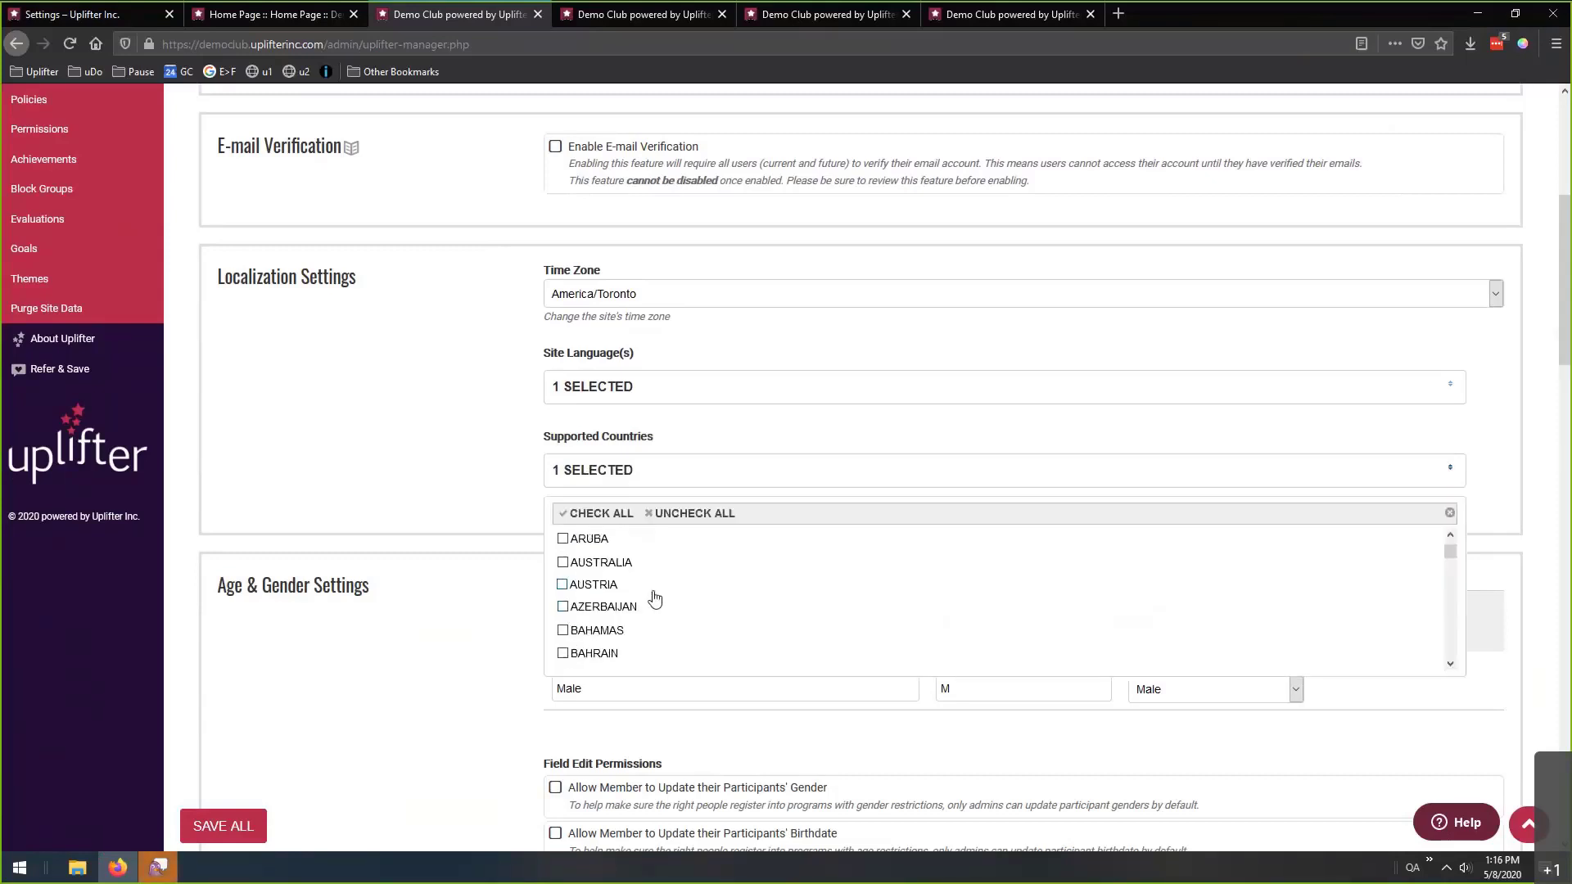
scroll(655, 600, down, 4)
click(494, 476)
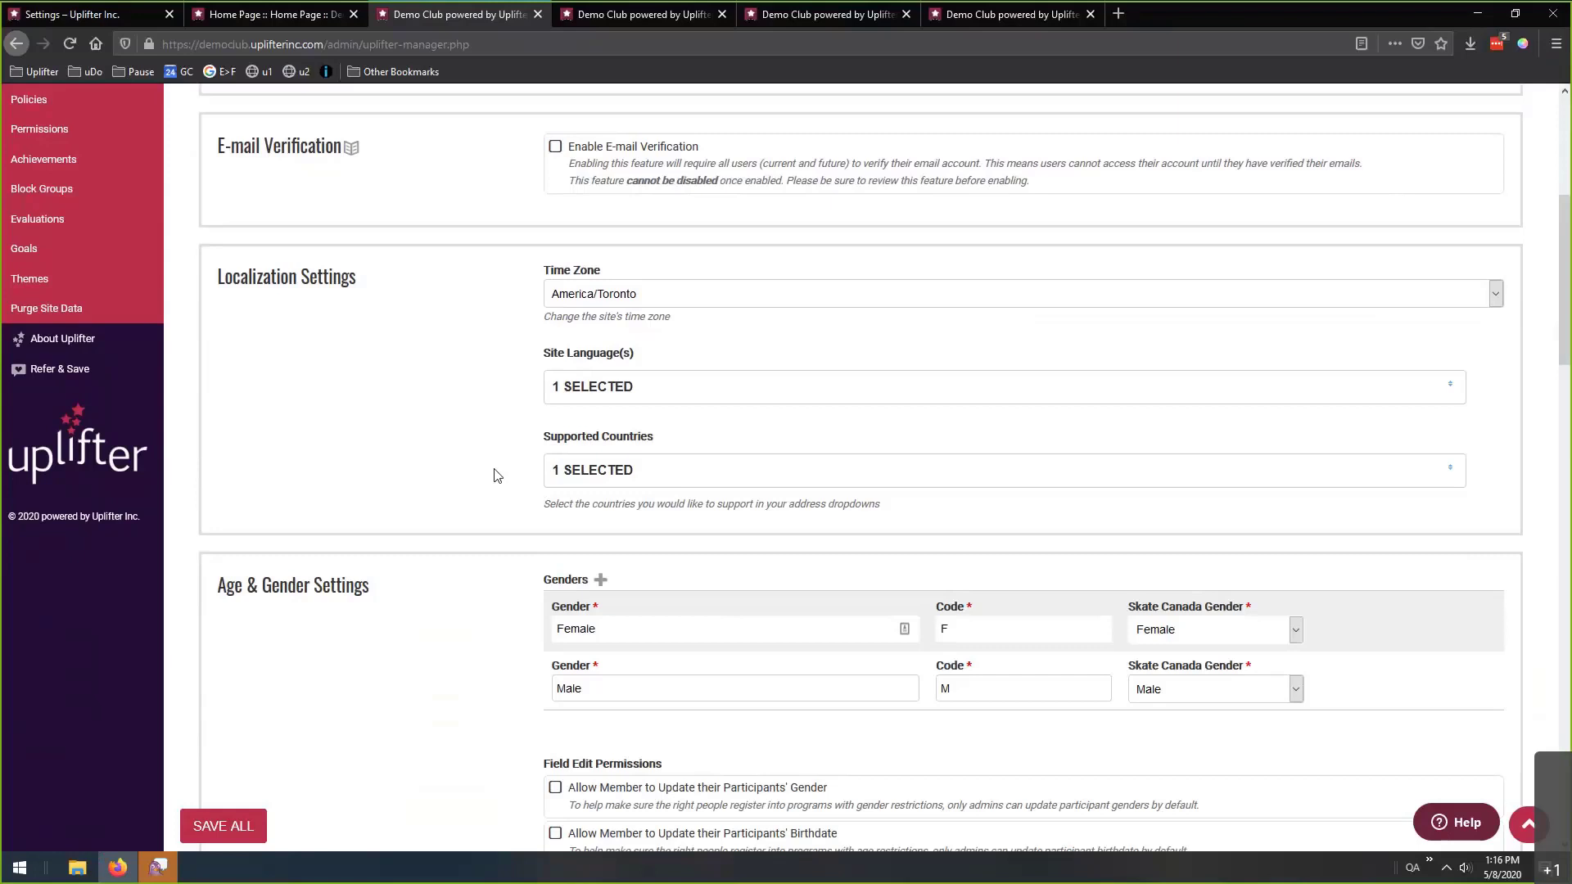
scroll(491, 471, down, 4)
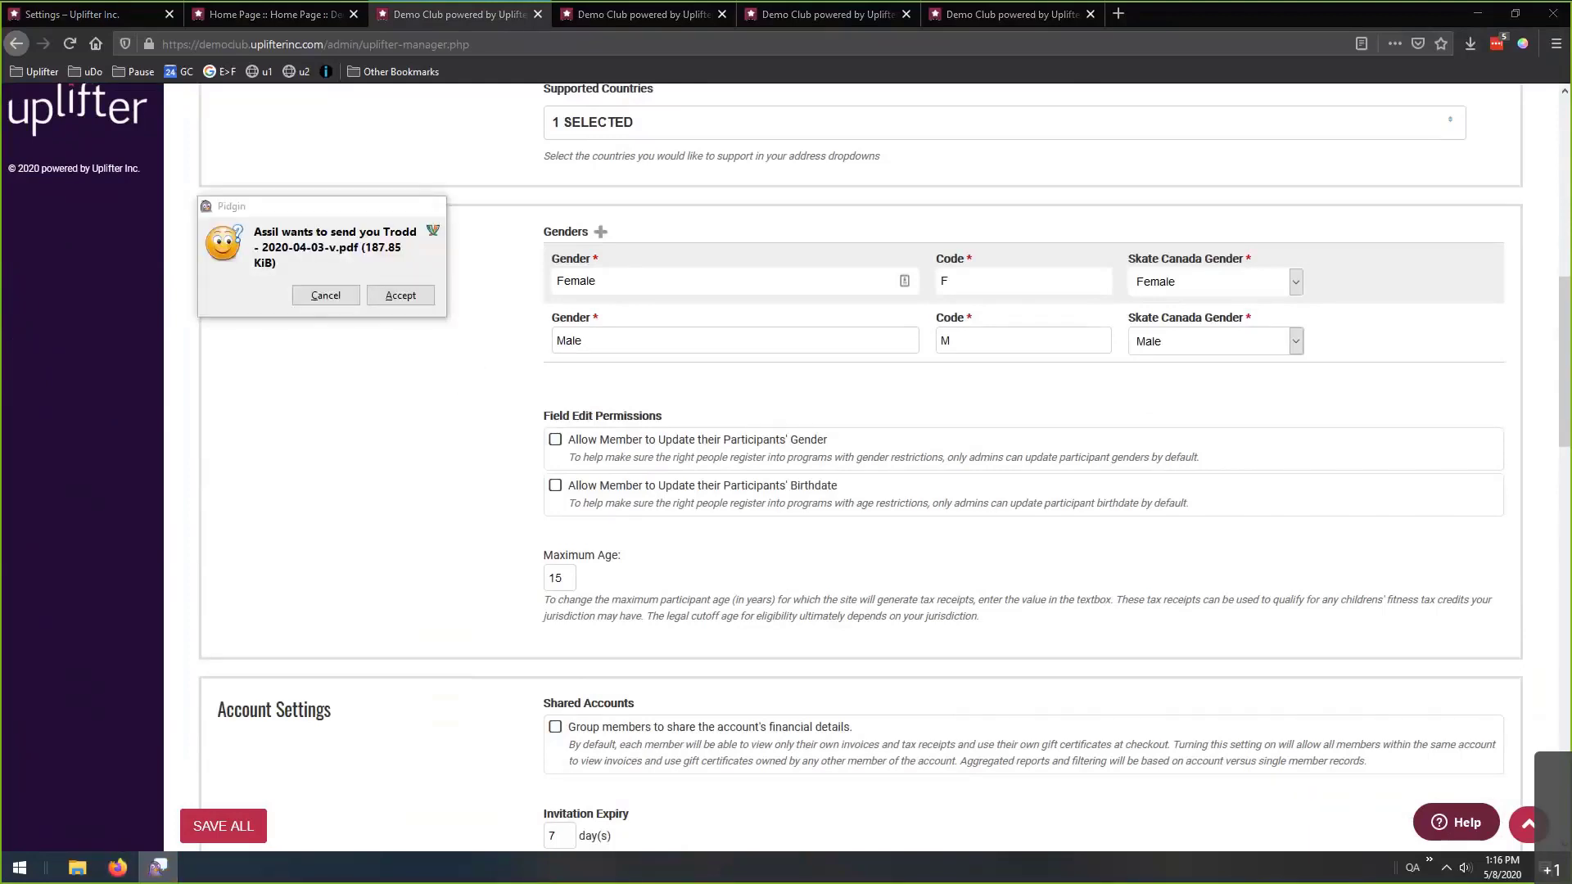
click(379, 205)
key(Escape)
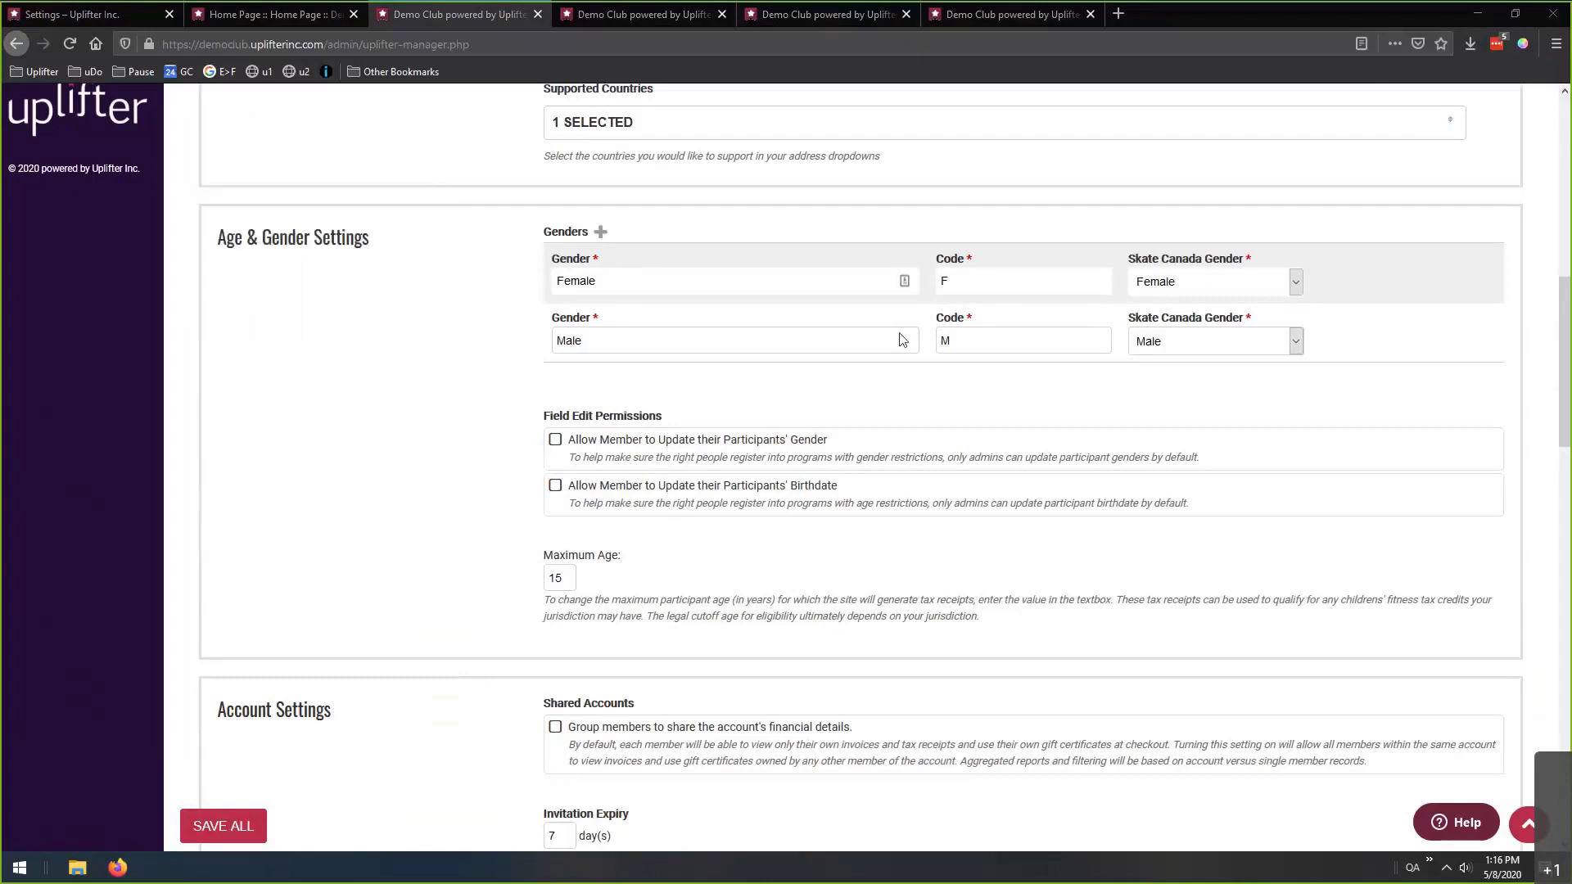
click(426, 364)
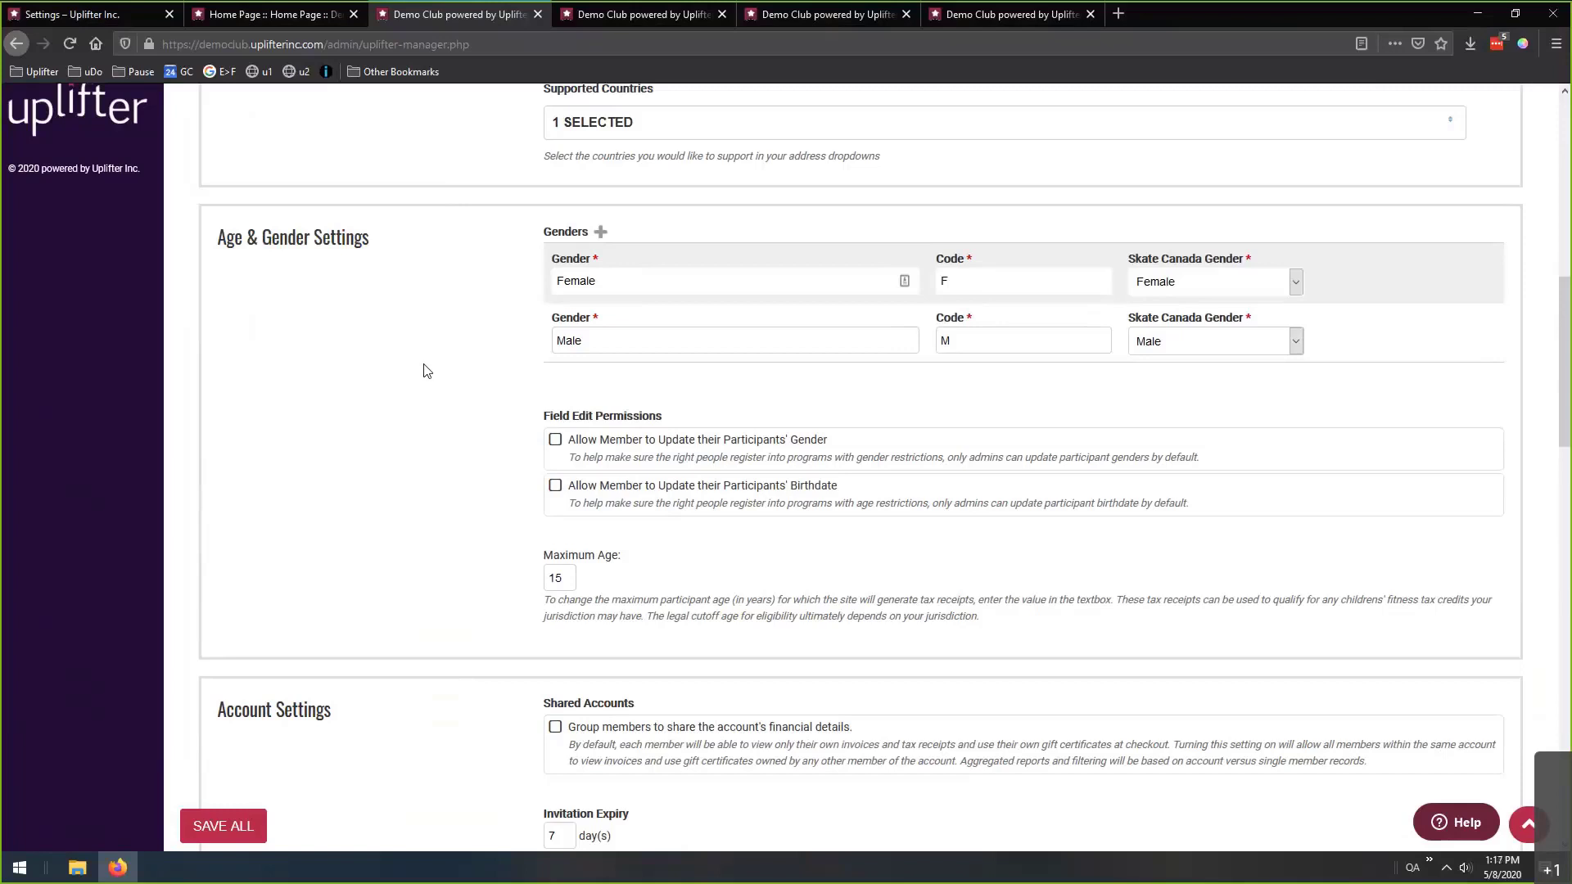
Add and delete an empty gender row, then show Skate Canada Gender choices for Female.
click(601, 233)
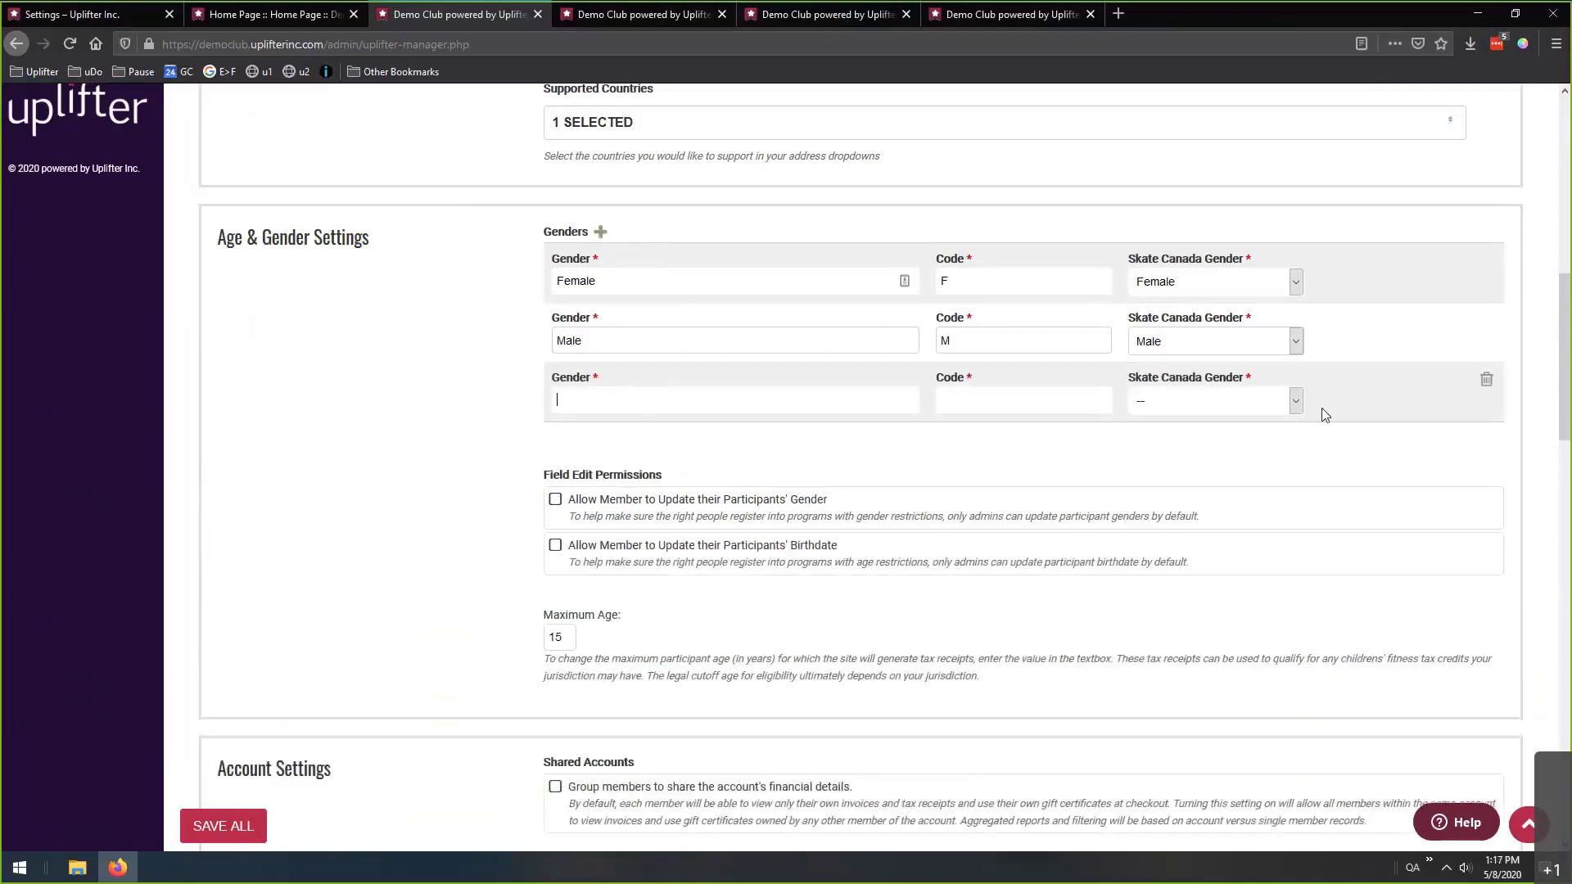
click(1486, 379)
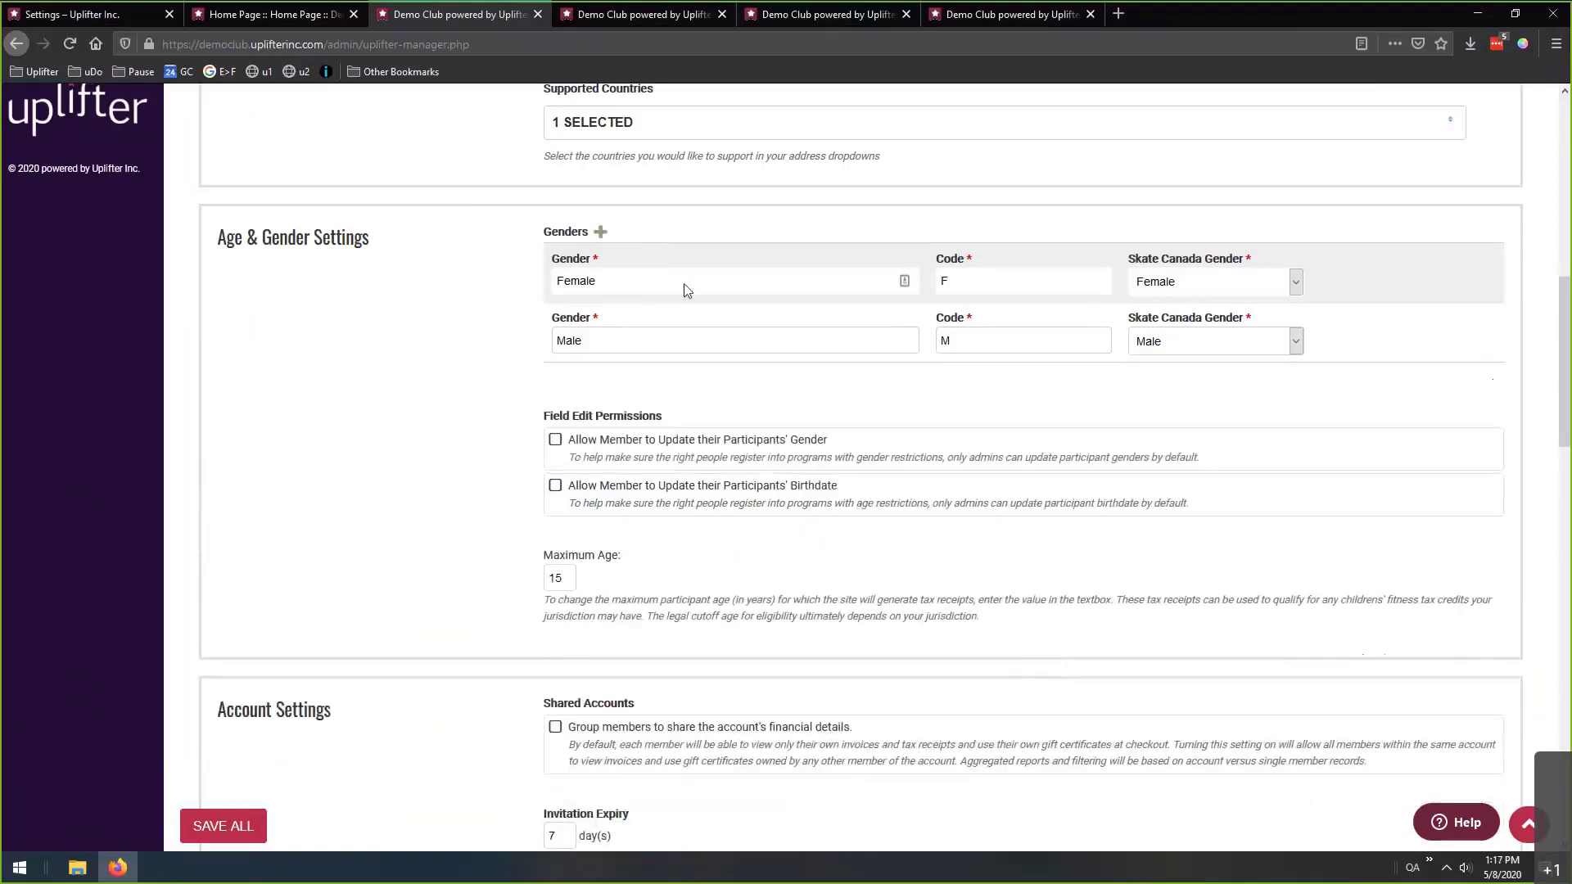
drag(705, 281, 544, 280)
double_click(944, 282)
click(1201, 289)
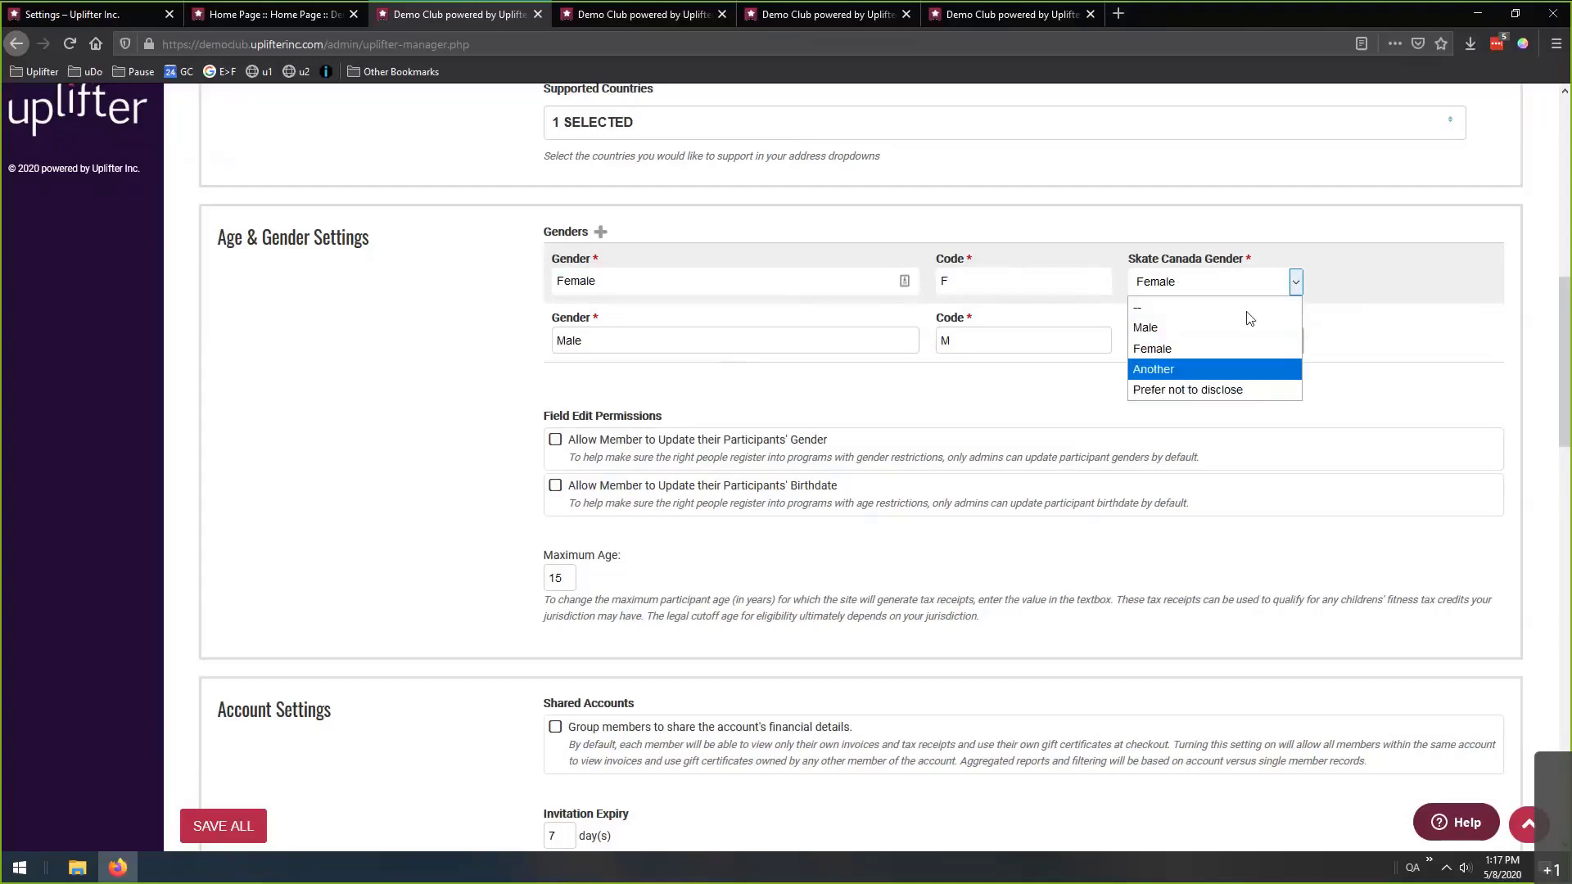
Close the Skate Canada Gender choices with Female kept, and scroll down slightly.
click(1362, 318)
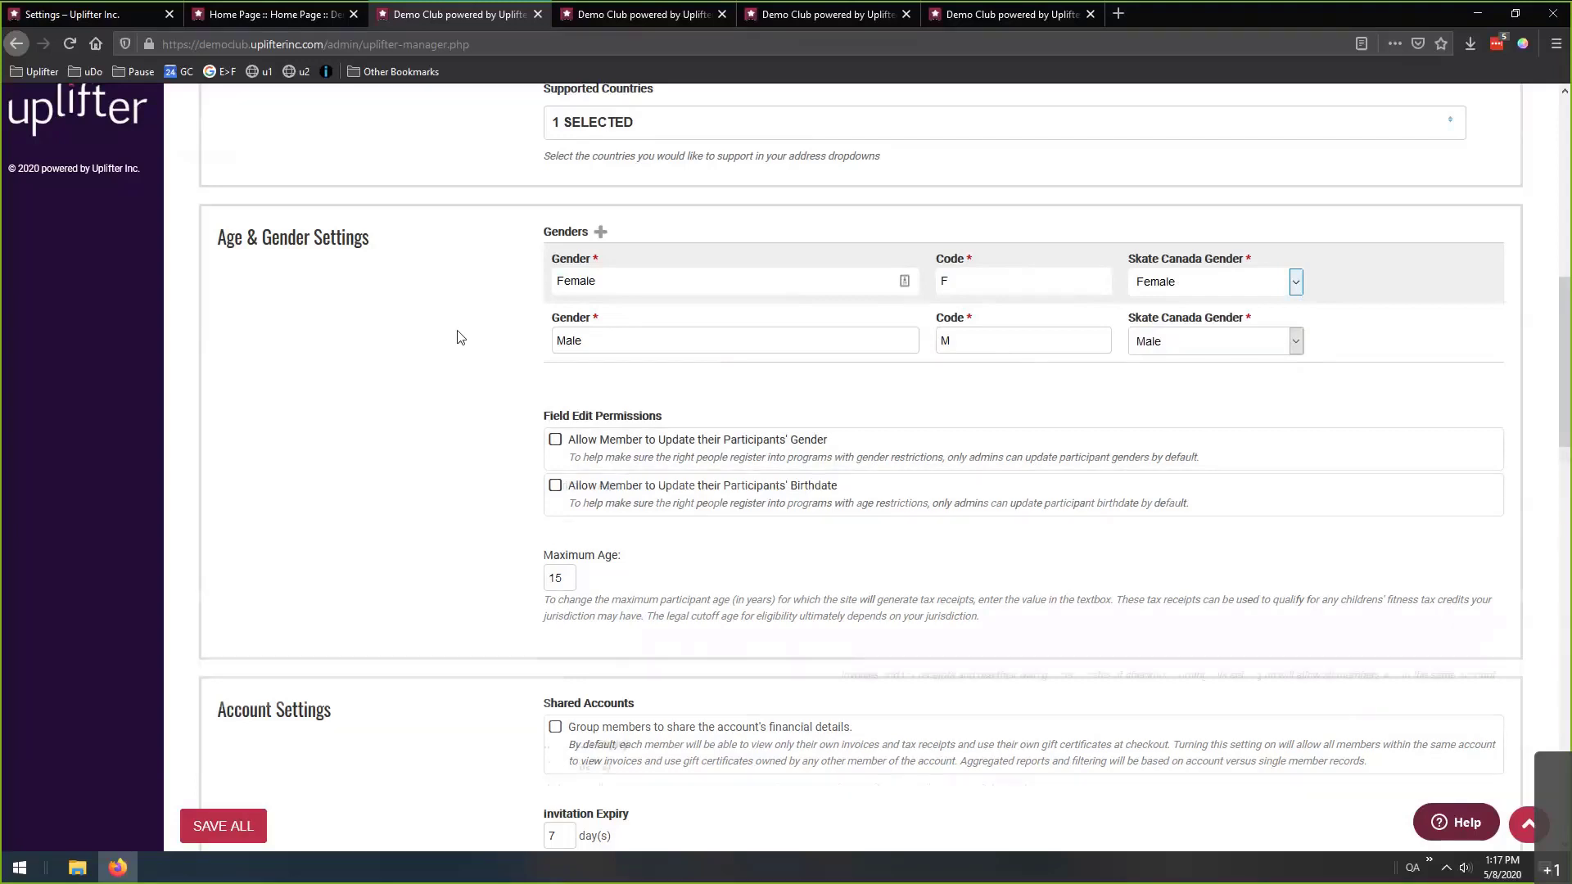
scroll(479, 386, down, 1)
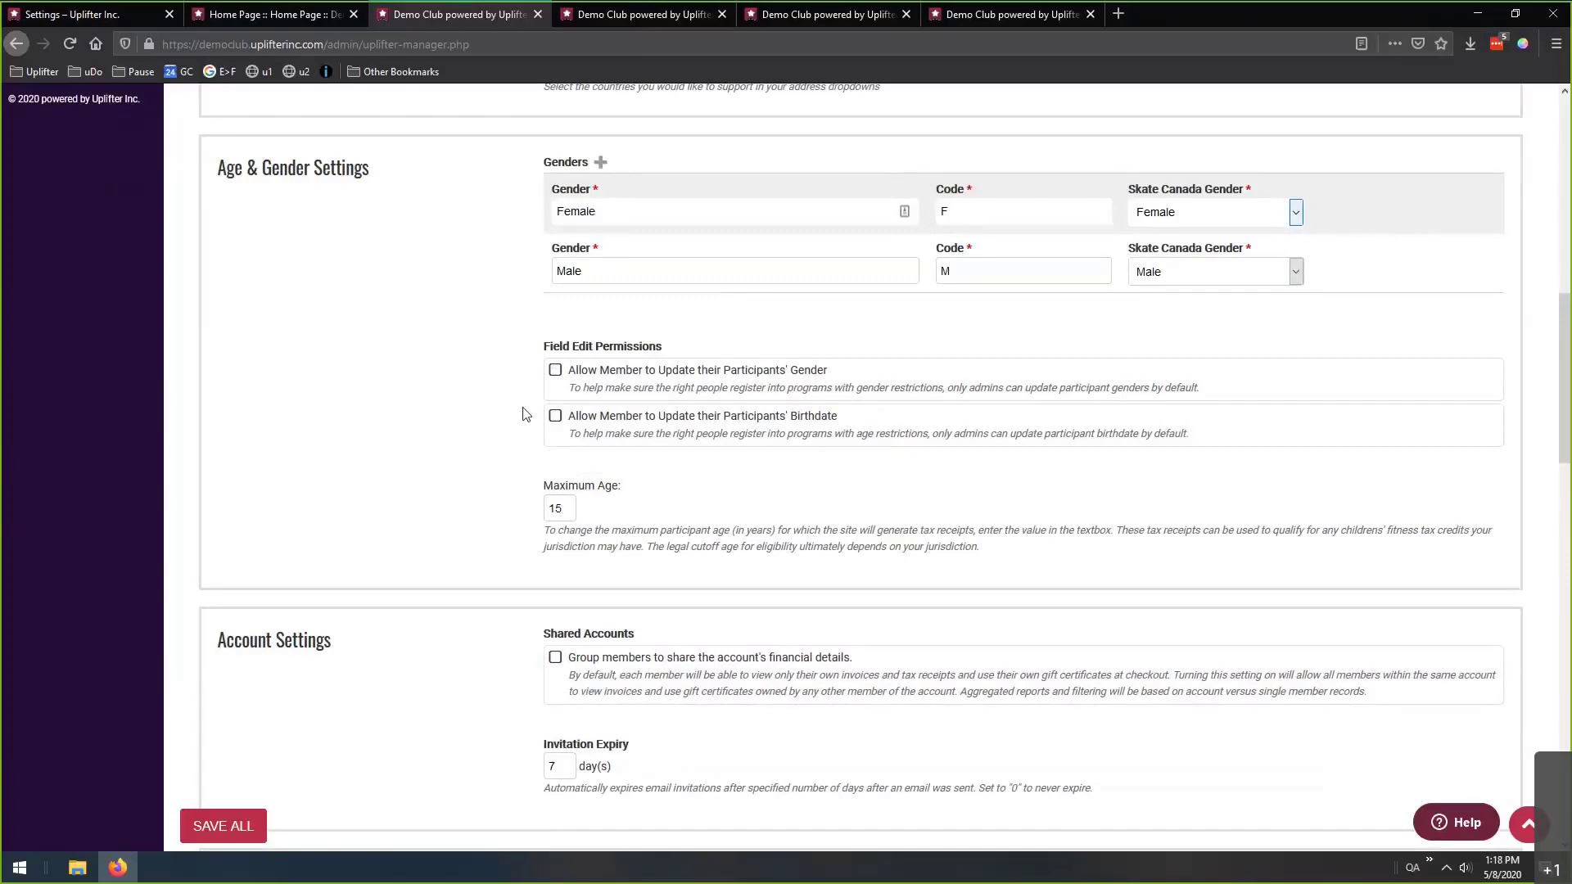
scroll(502, 361, down, 2)
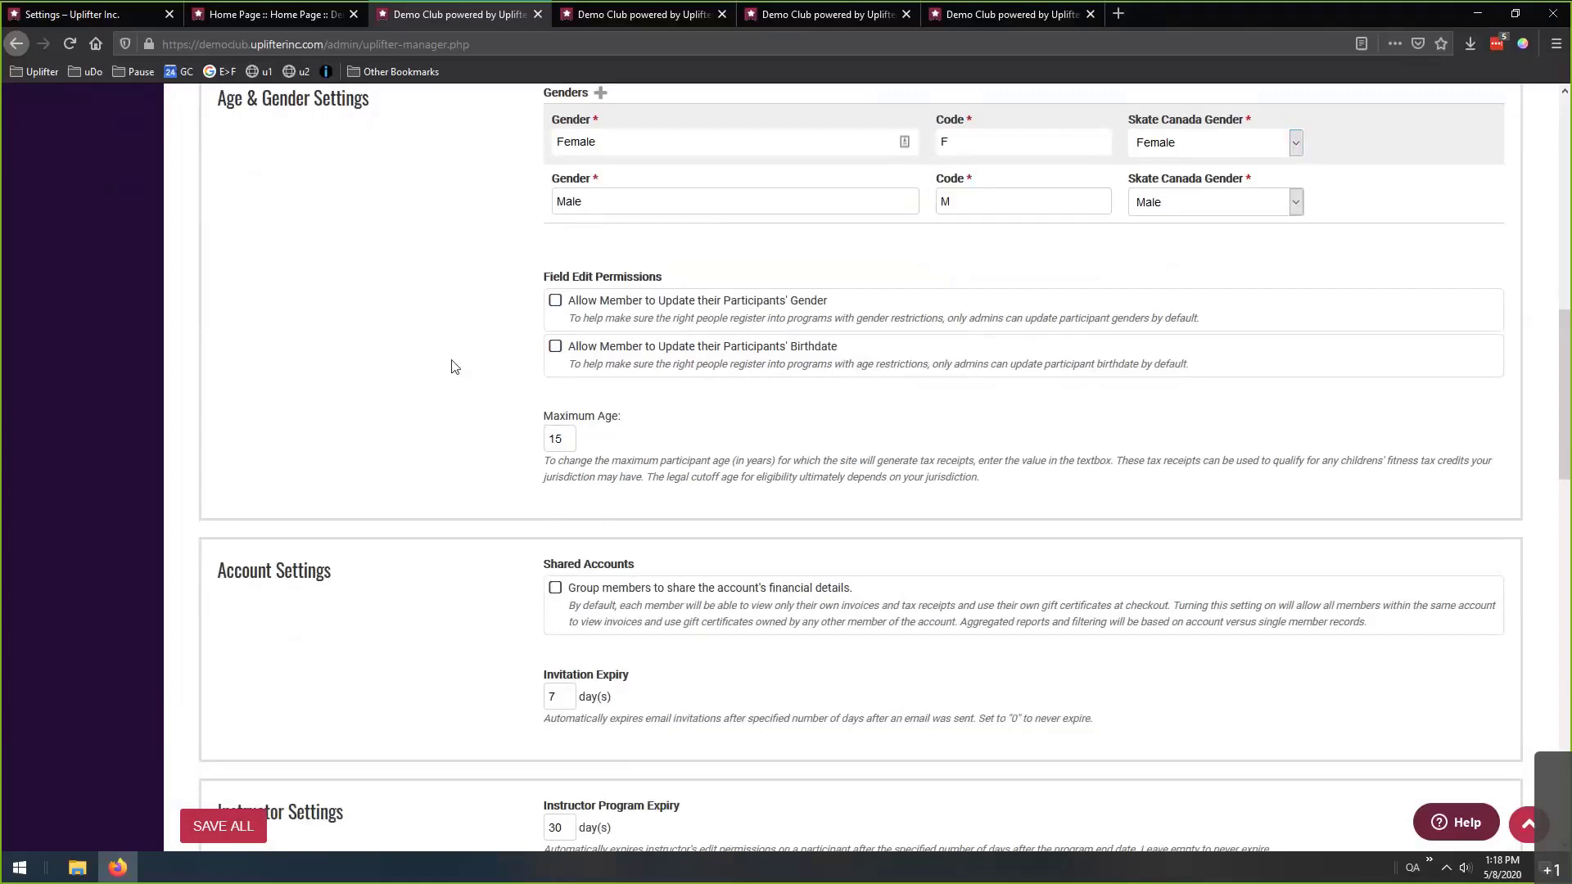
scroll(452, 365, down, 2)
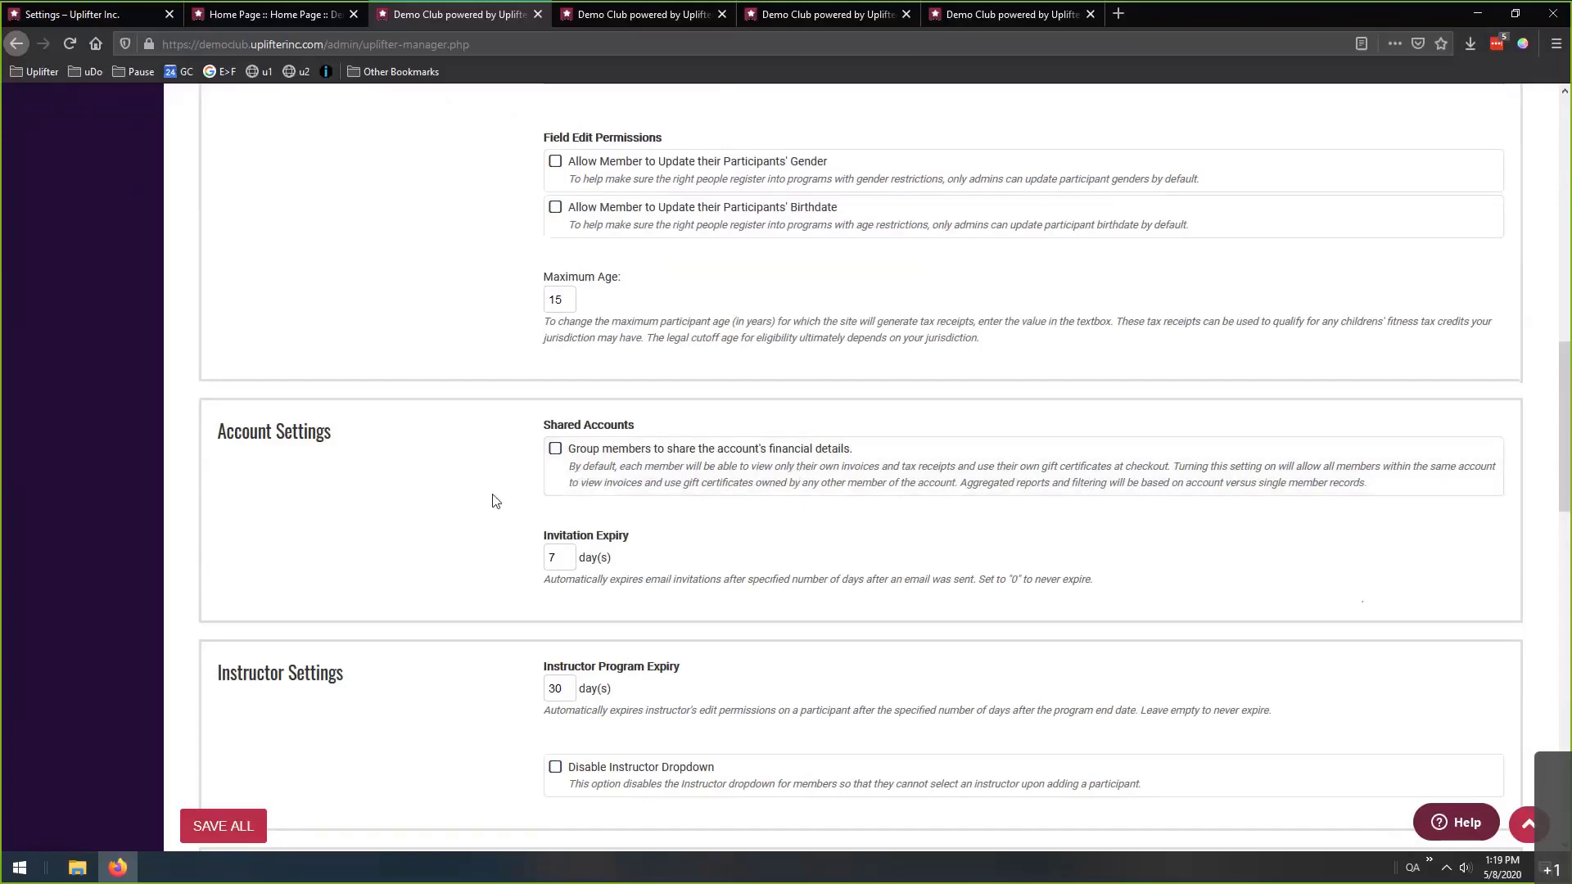
scroll(523, 456, down, 2)
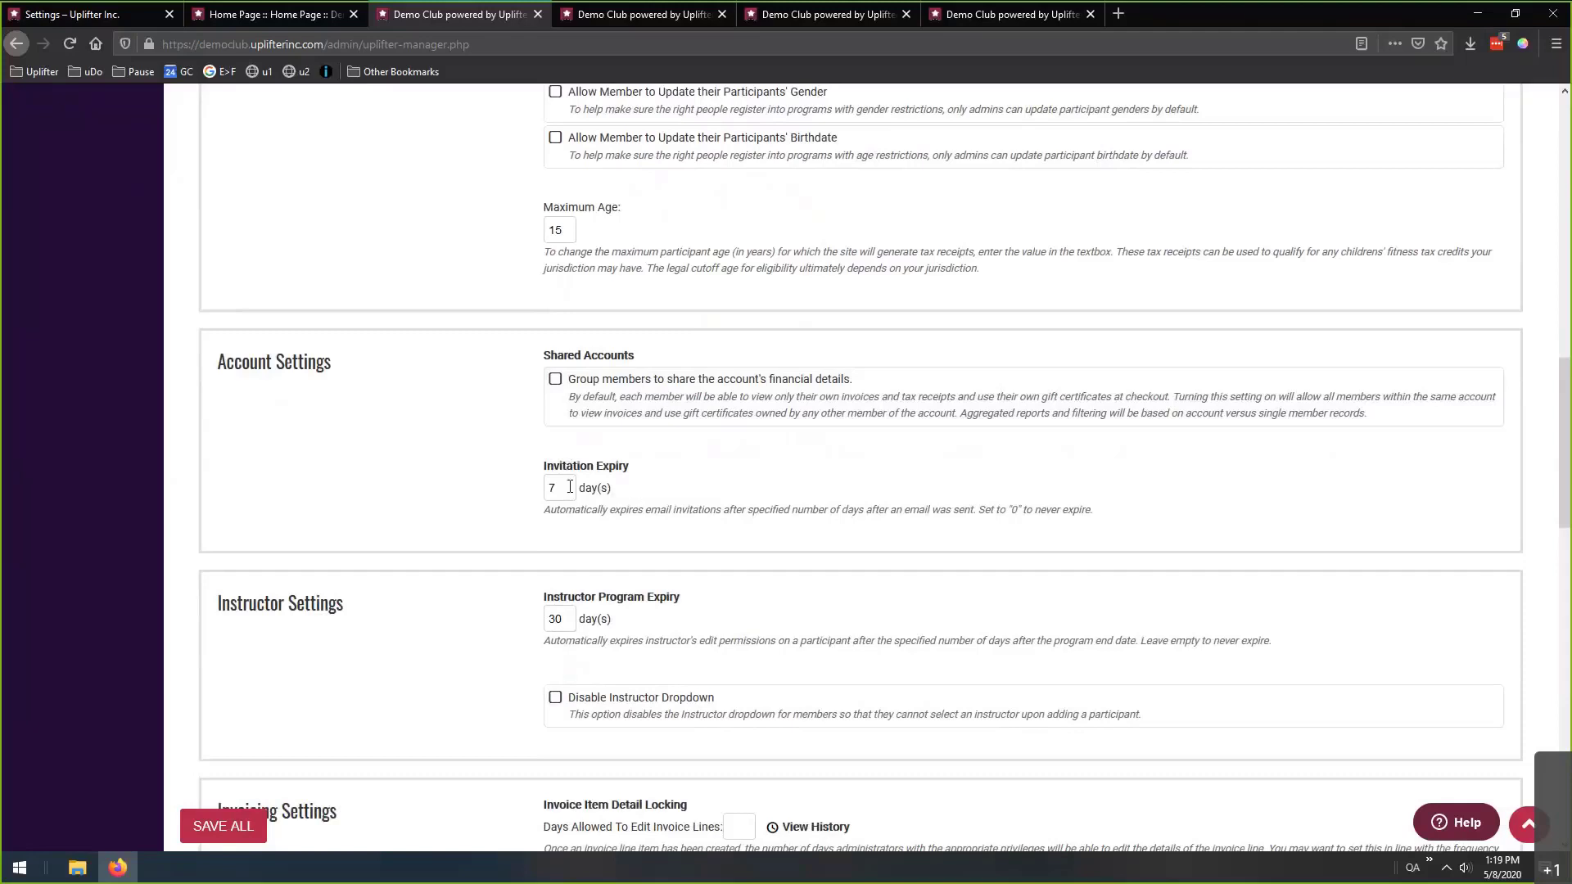
drag(570, 488, 481, 497)
click(482, 491)
scroll(453, 432, down, 5)
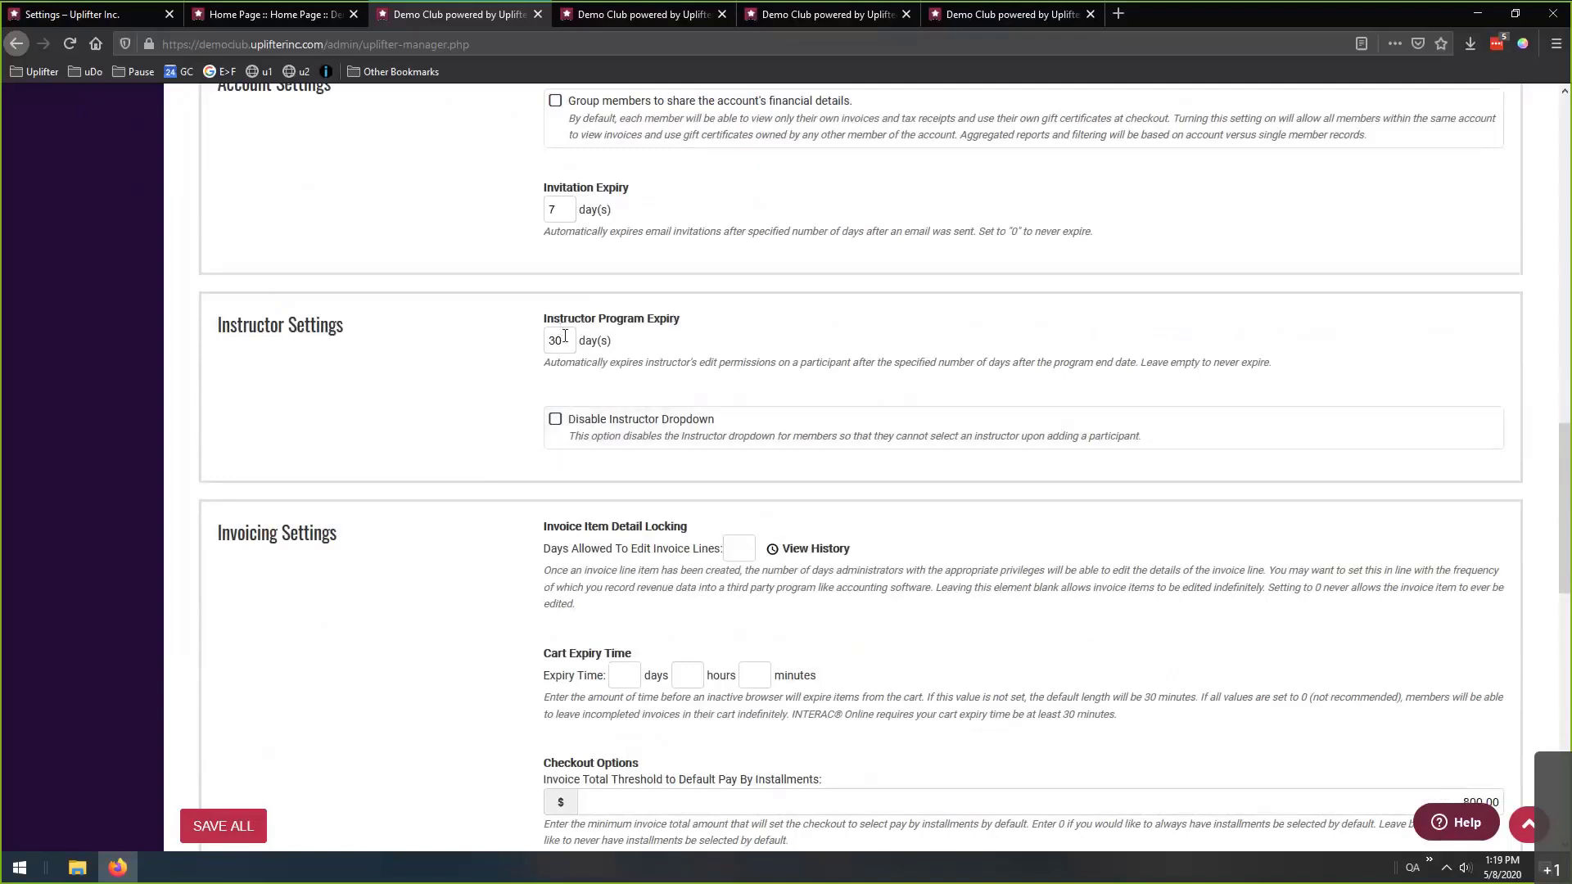
drag(565, 338, 548, 343)
click(530, 348)
drag(565, 345, 545, 345)
click(571, 345)
scroll(499, 389, down, 4)
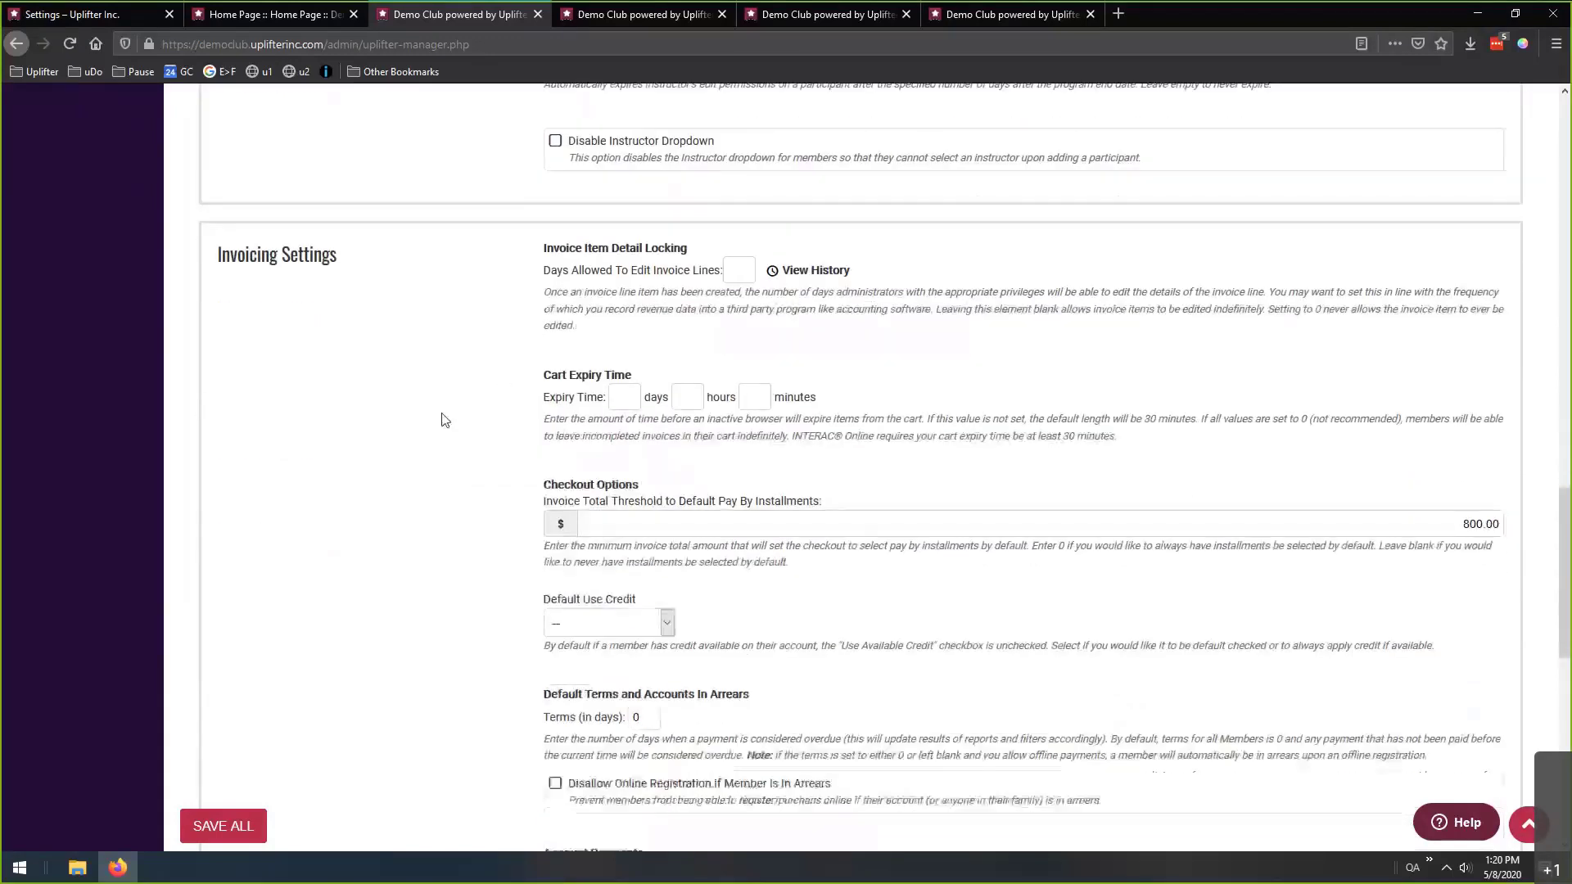
scroll(446, 401, down, 1)
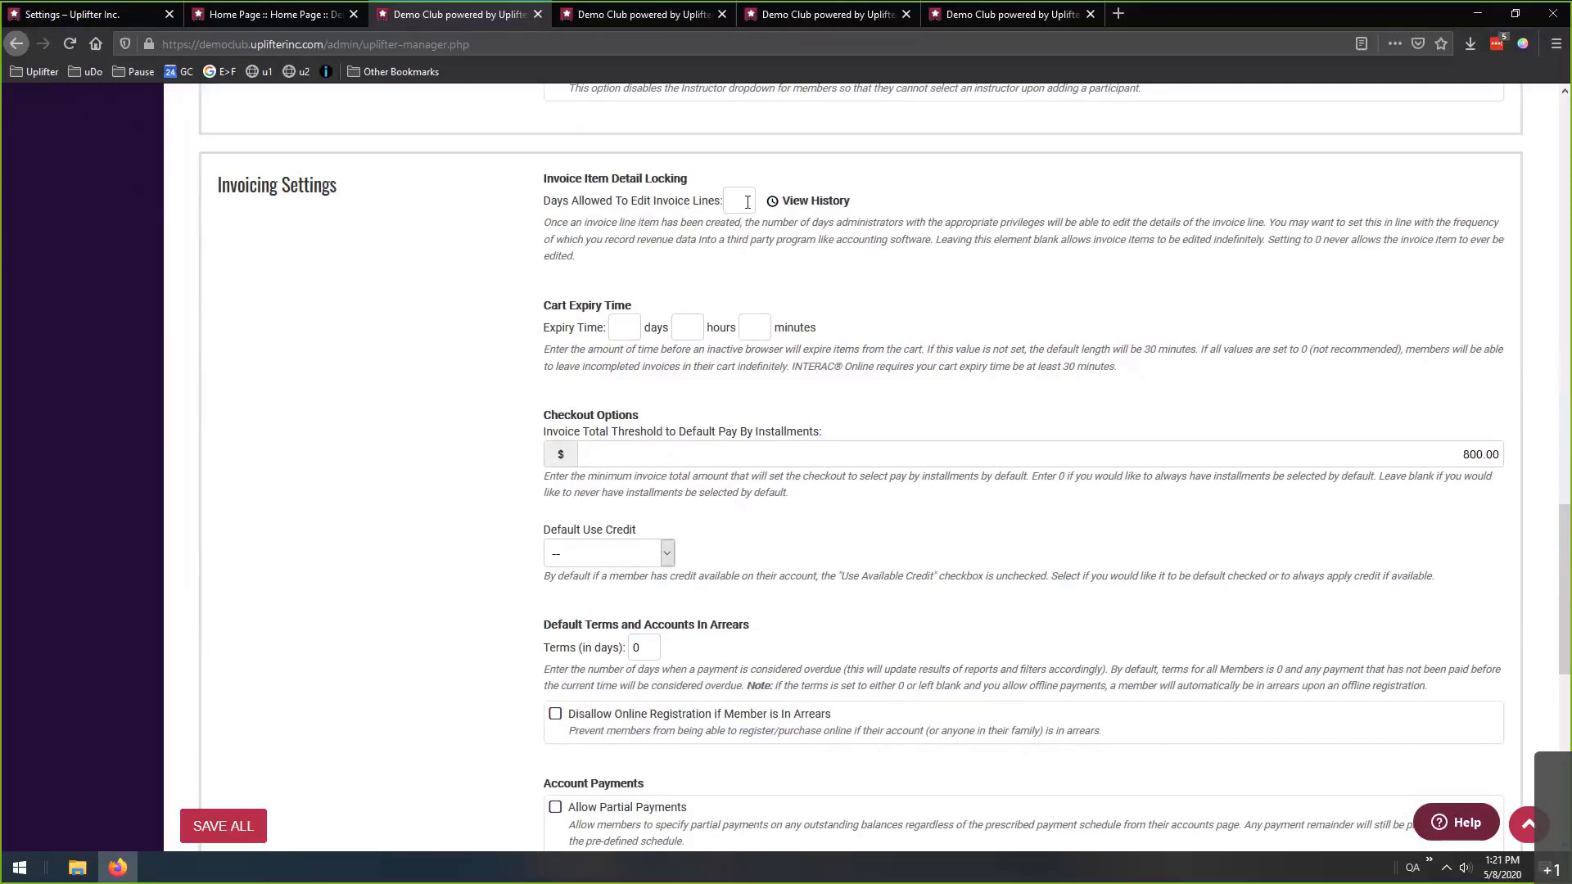
text(30)
double_click(733, 206)
key(BackSpace)
text(5)
double_click(616, 328)
key(BackSpace)
drag(794, 367, 839, 365)
drag(957, 366, 1089, 369)
click(1131, 386)
scroll(447, 369, down, 2)
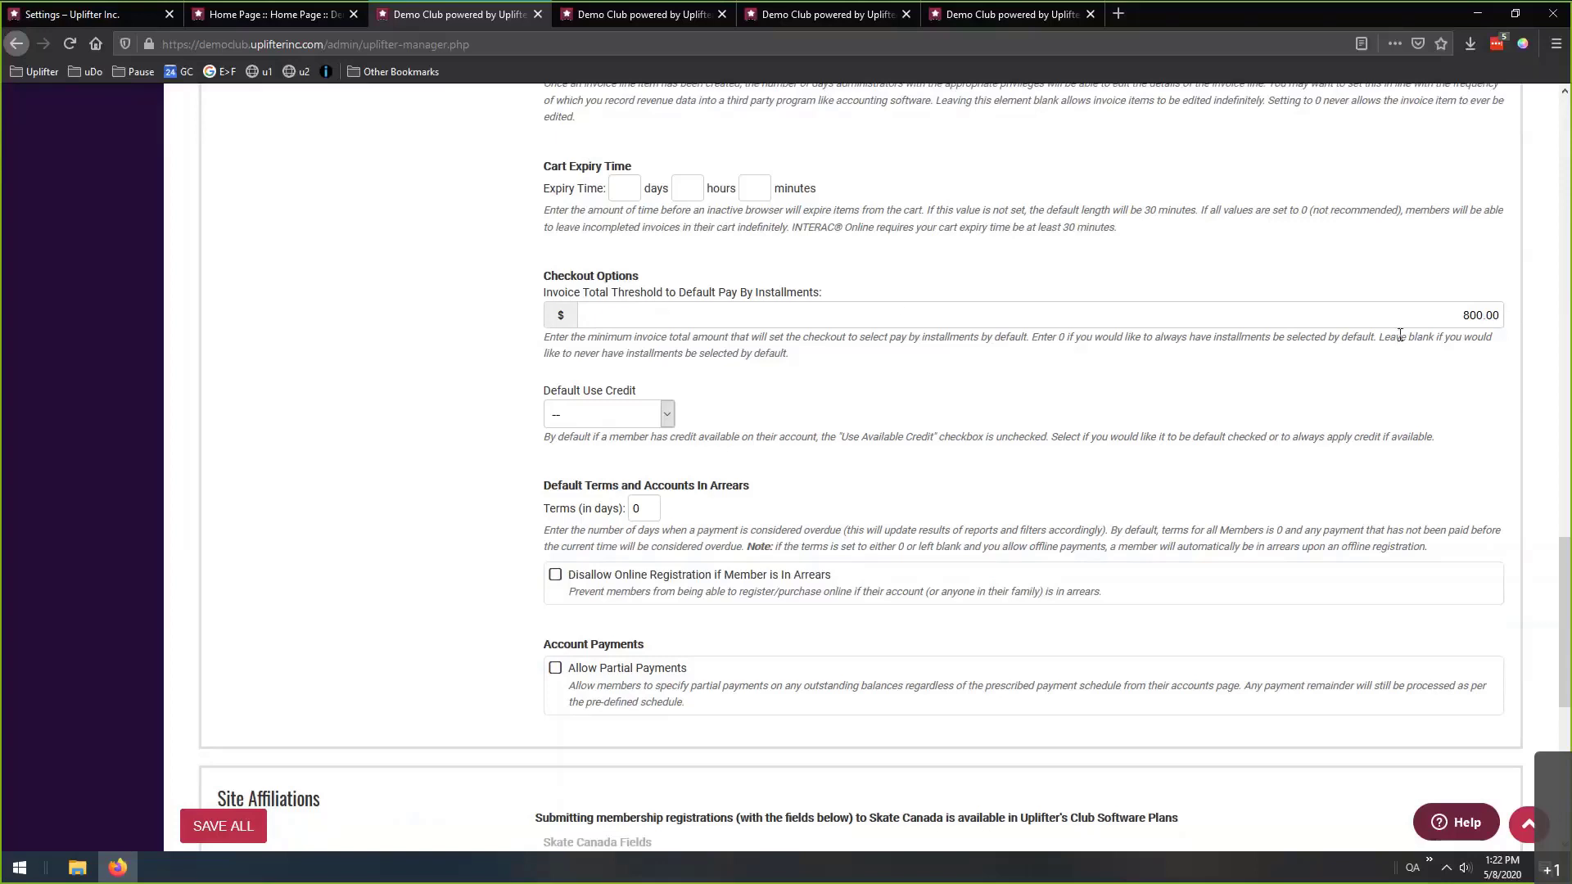
drag(1455, 318, 1508, 316)
drag(1449, 319, 1501, 319)
drag(755, 293, 824, 294)
click(838, 317)
Try the Default Use Credit options, moving from Default Checked to Always Apply Credit.
click(659, 415)
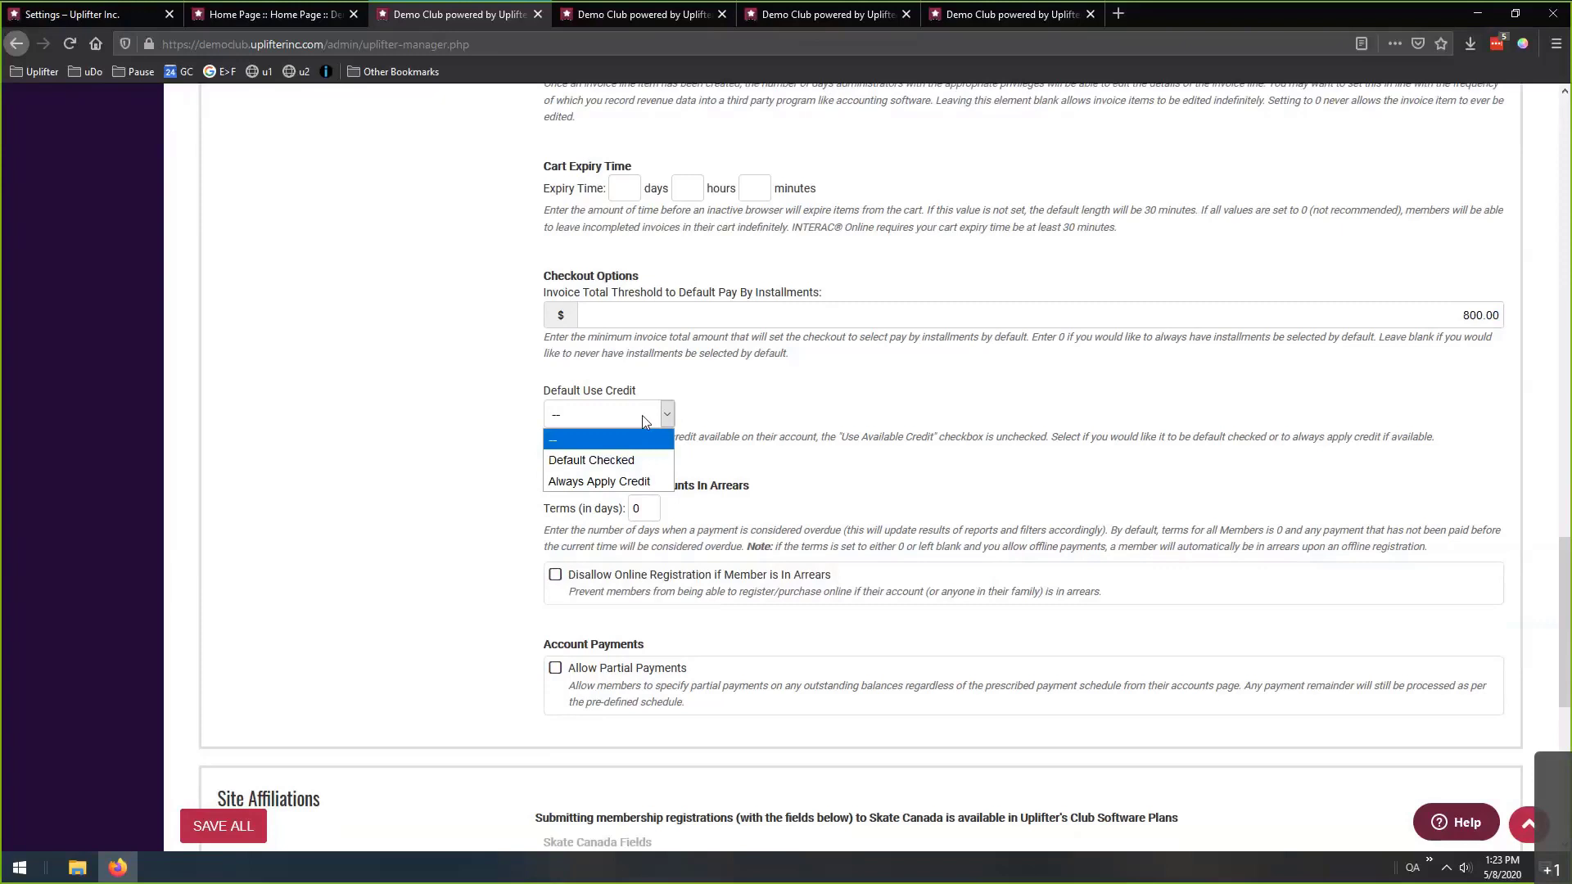
click(549, 433)
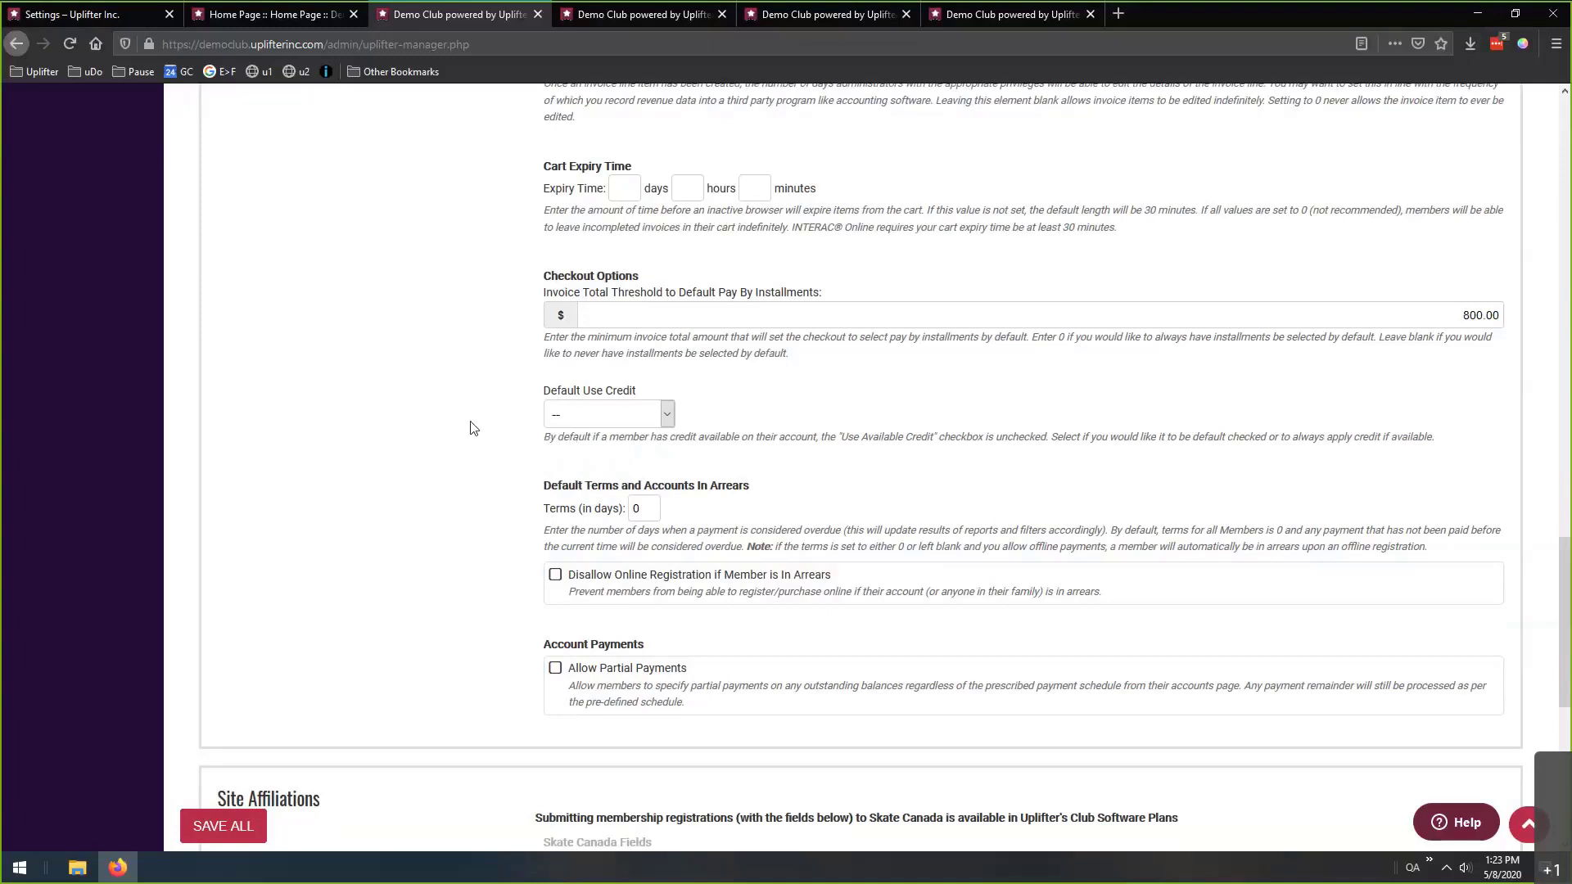
click(606, 414)
click(573, 456)
click(565, 416)
click(562, 478)
Review the Default Use Credit choices again, keeping Always Apply Credit.
click(602, 414)
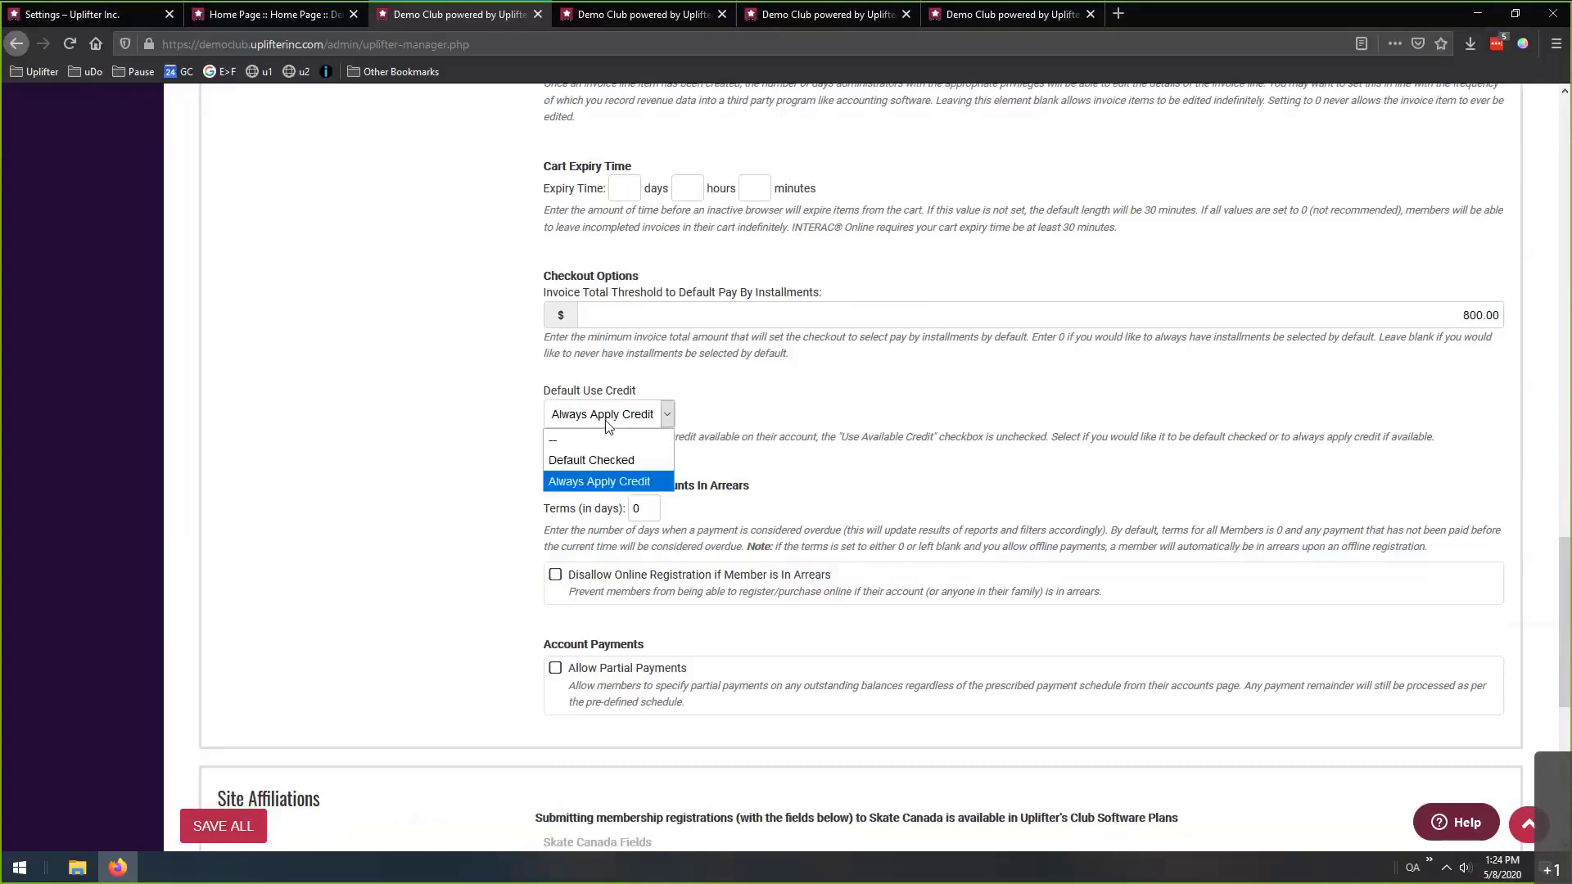
click(420, 423)
scroll(450, 376, down, 3)
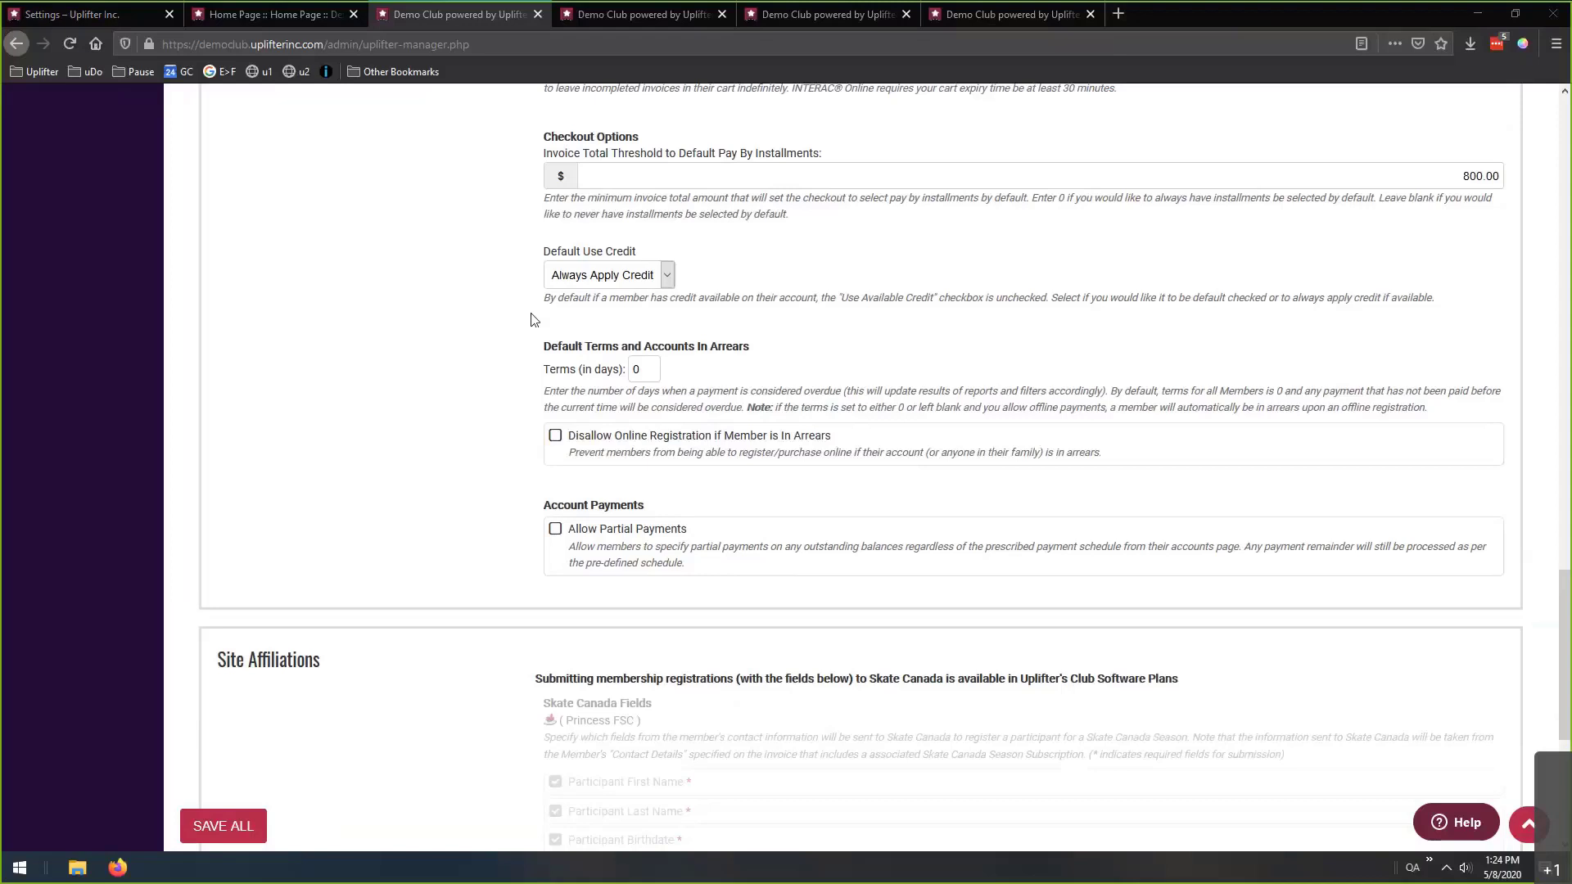
click(665, 275)
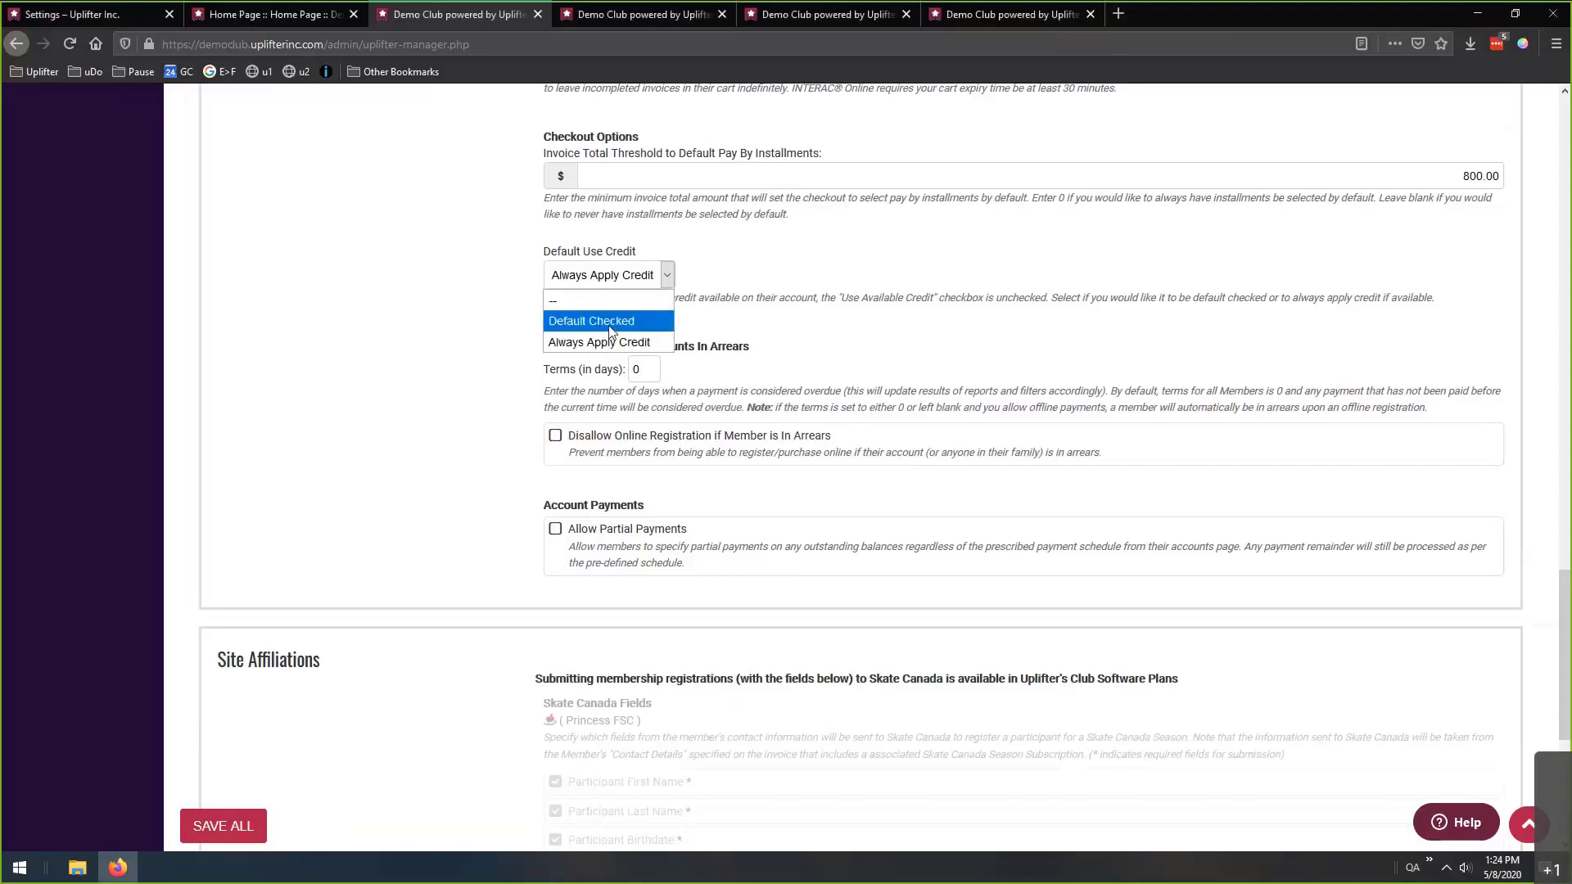
click(521, 330)
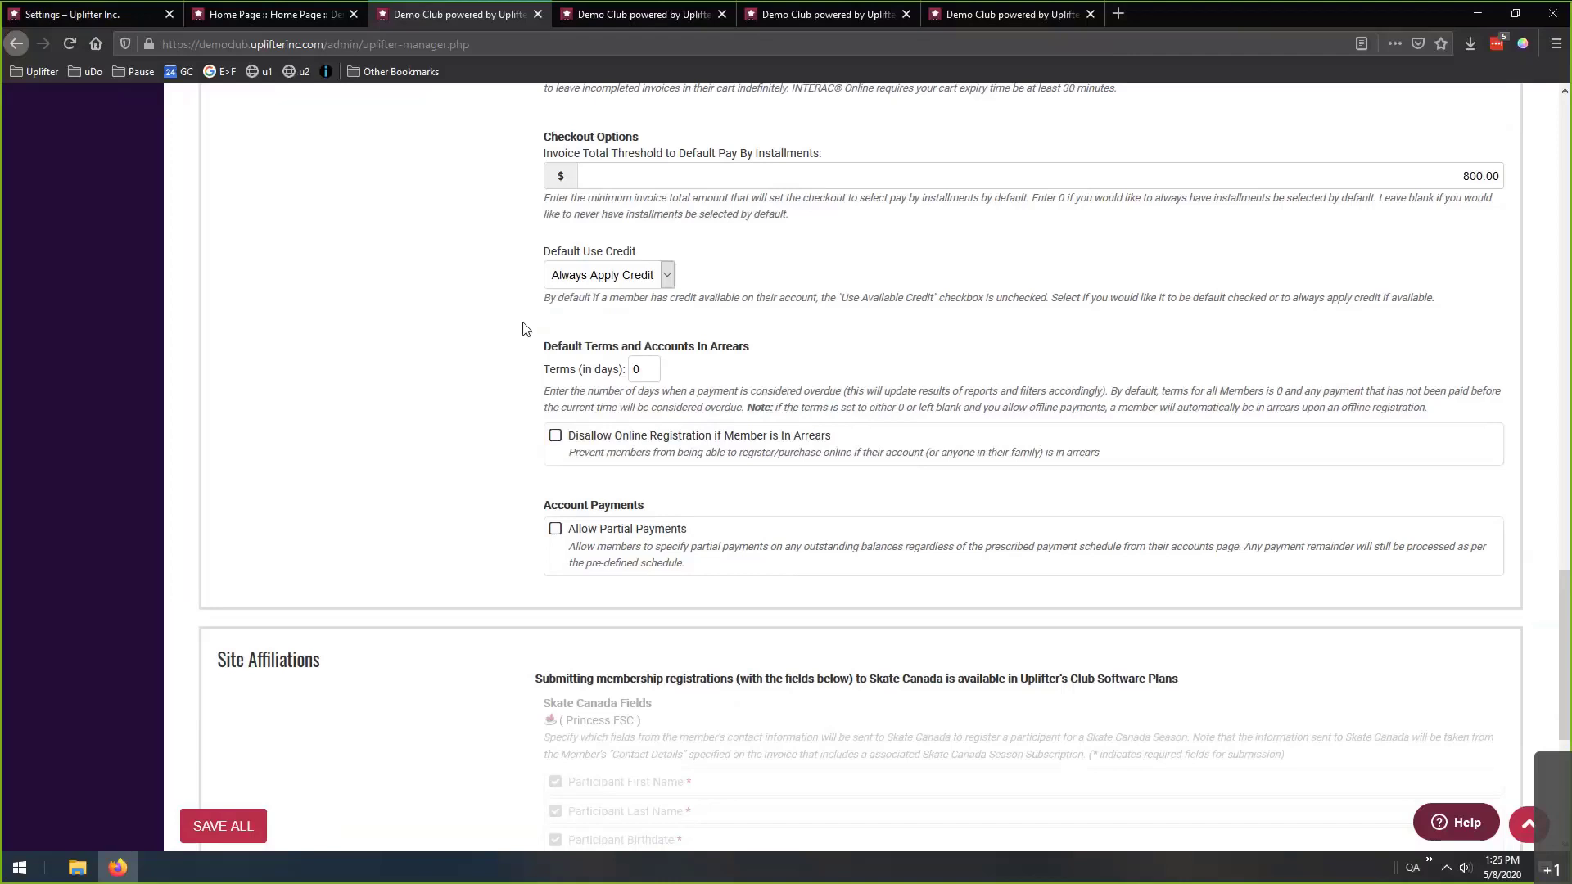
double_click(644, 369)
click(525, 403)
scroll(524, 410, down, 1)
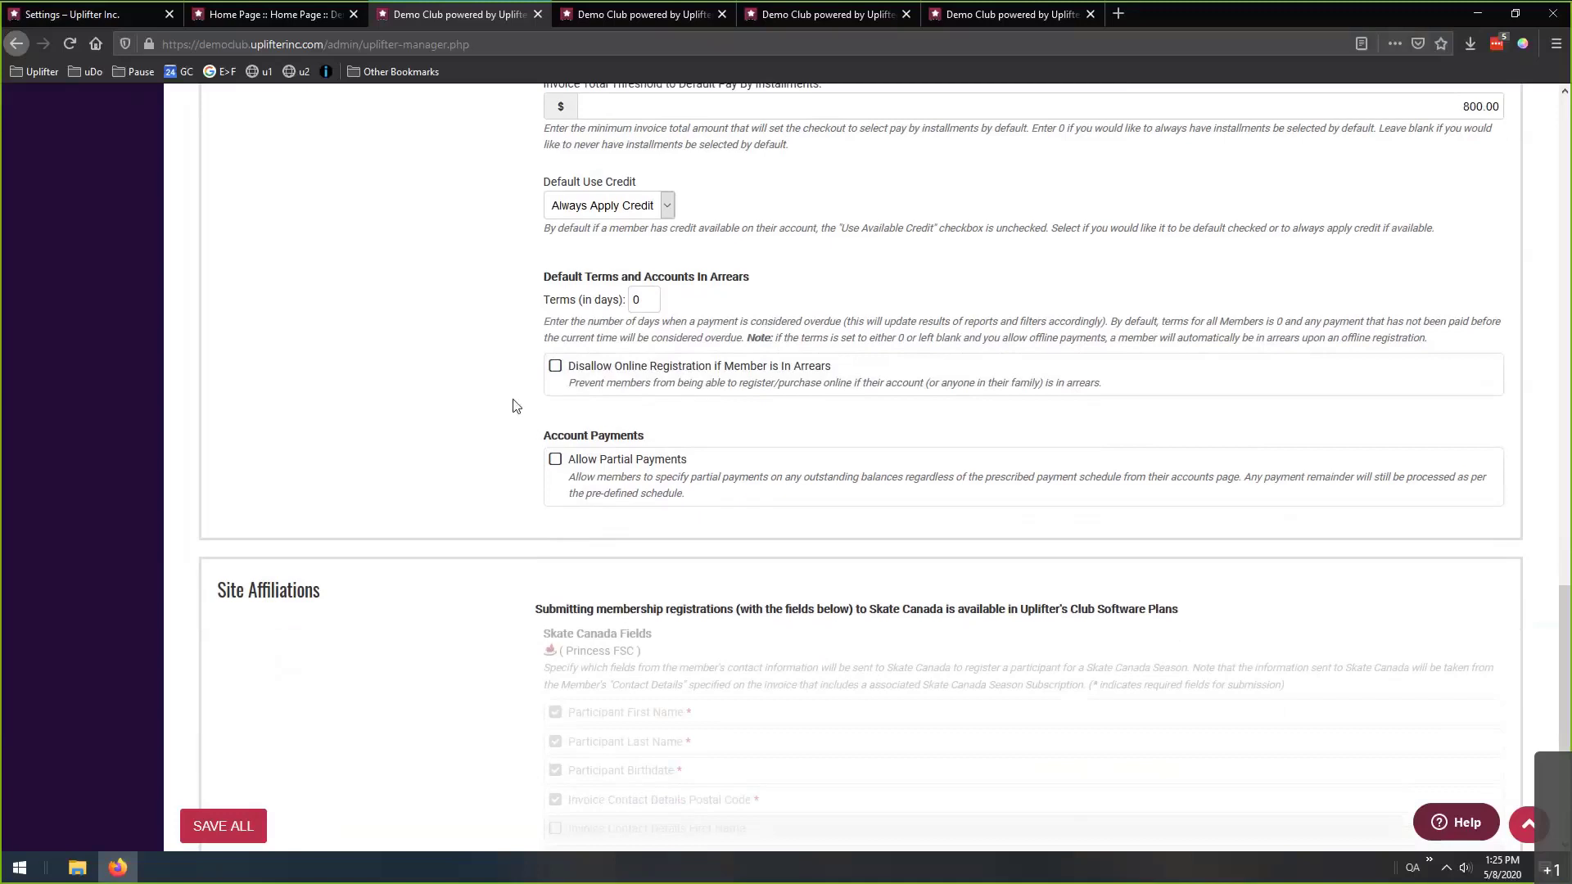
scroll(494, 418, down, 1)
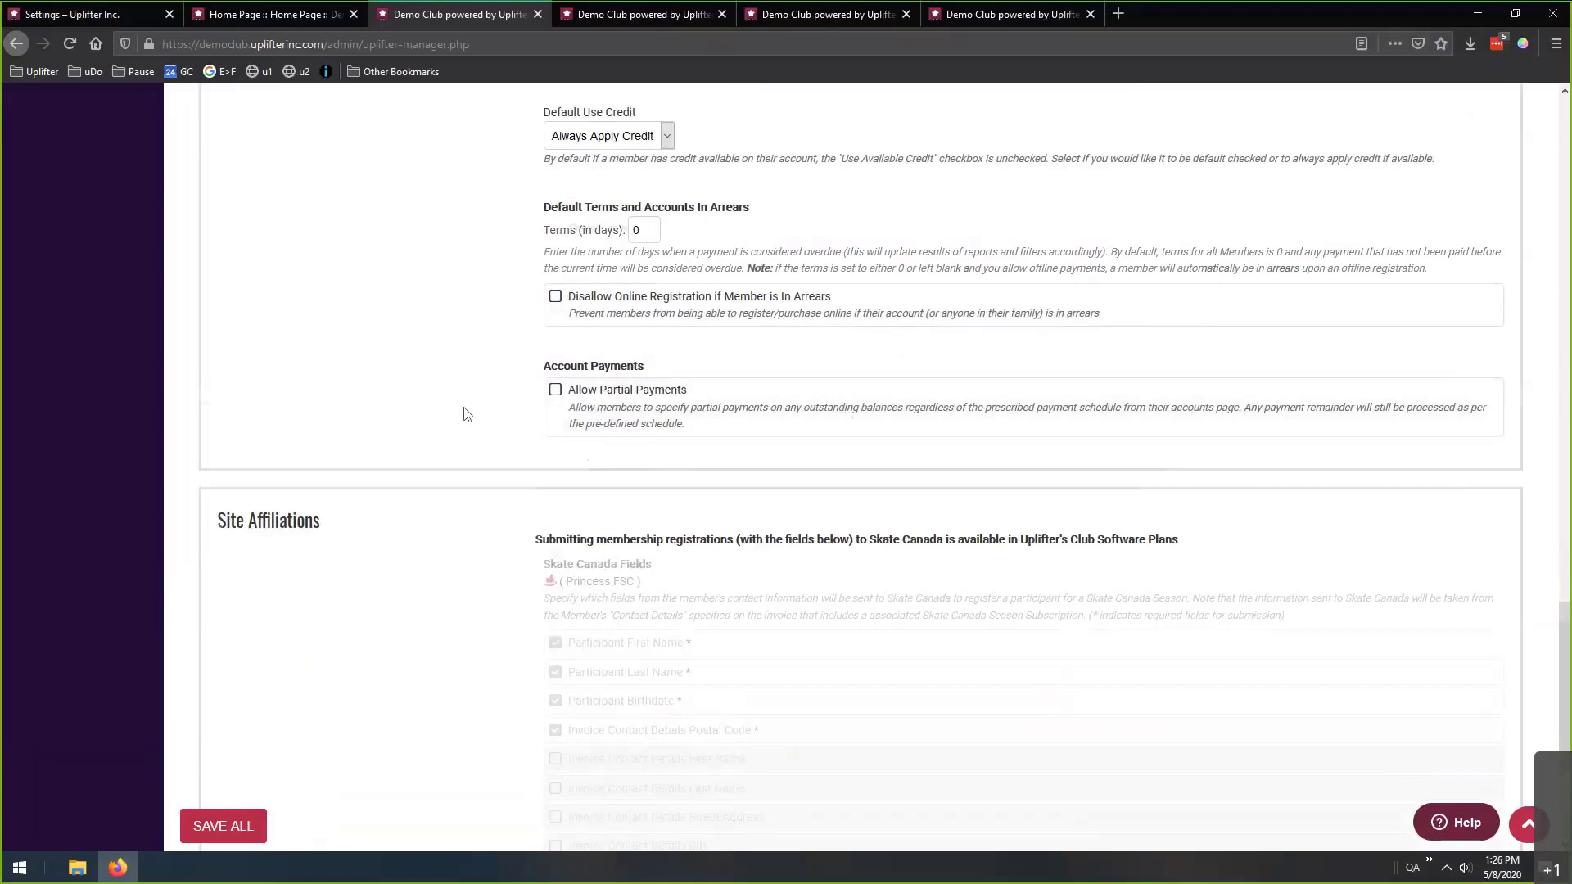
scroll(467, 413, down, 3)
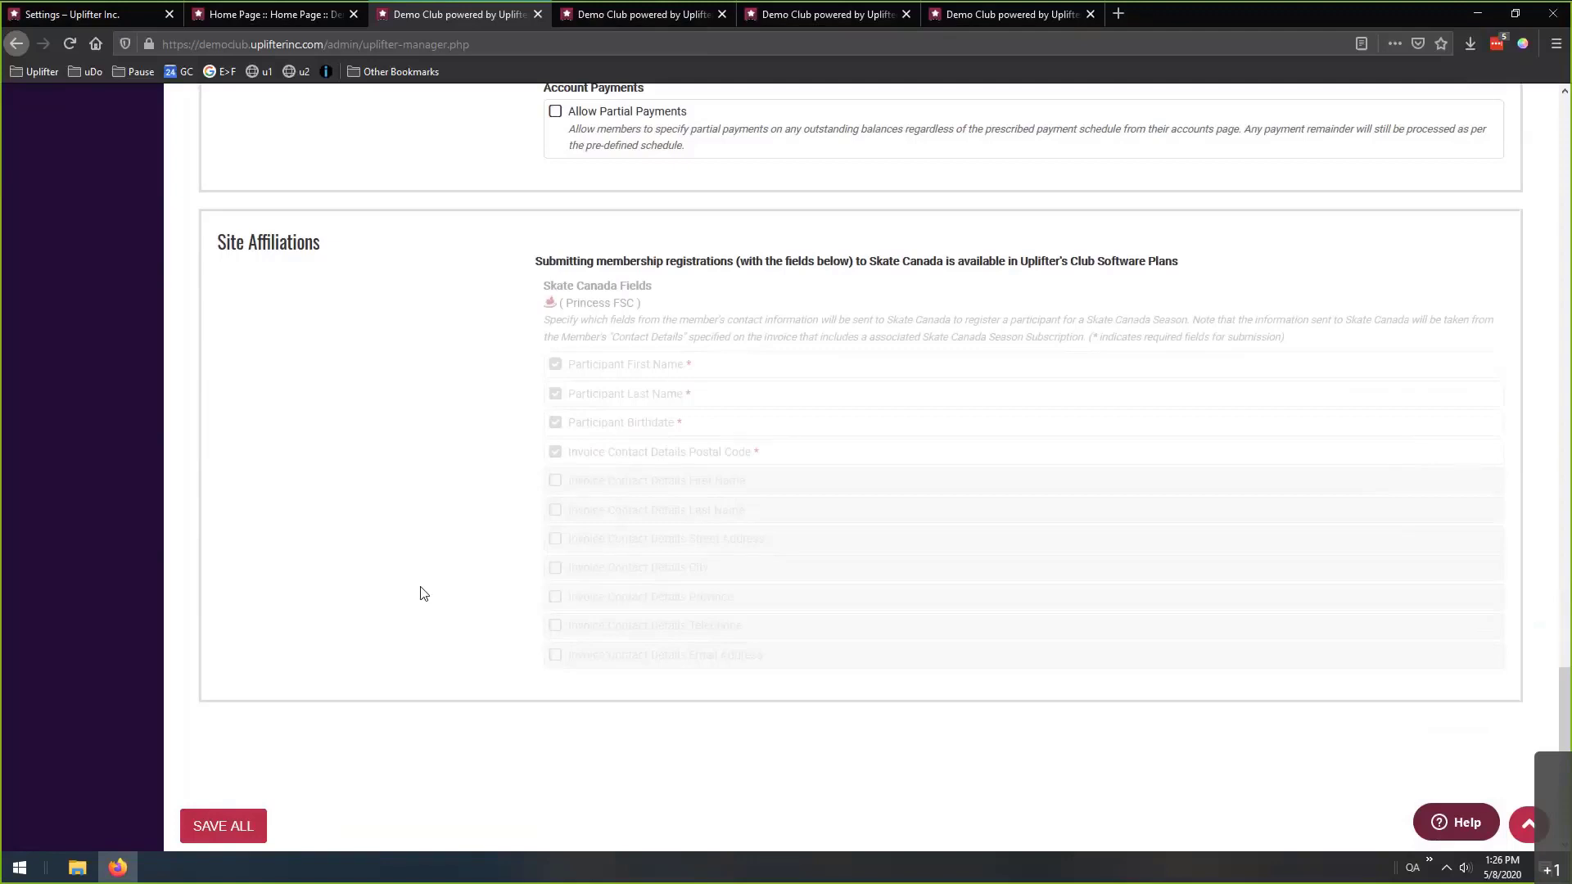
scroll(434, 629, up, 20)
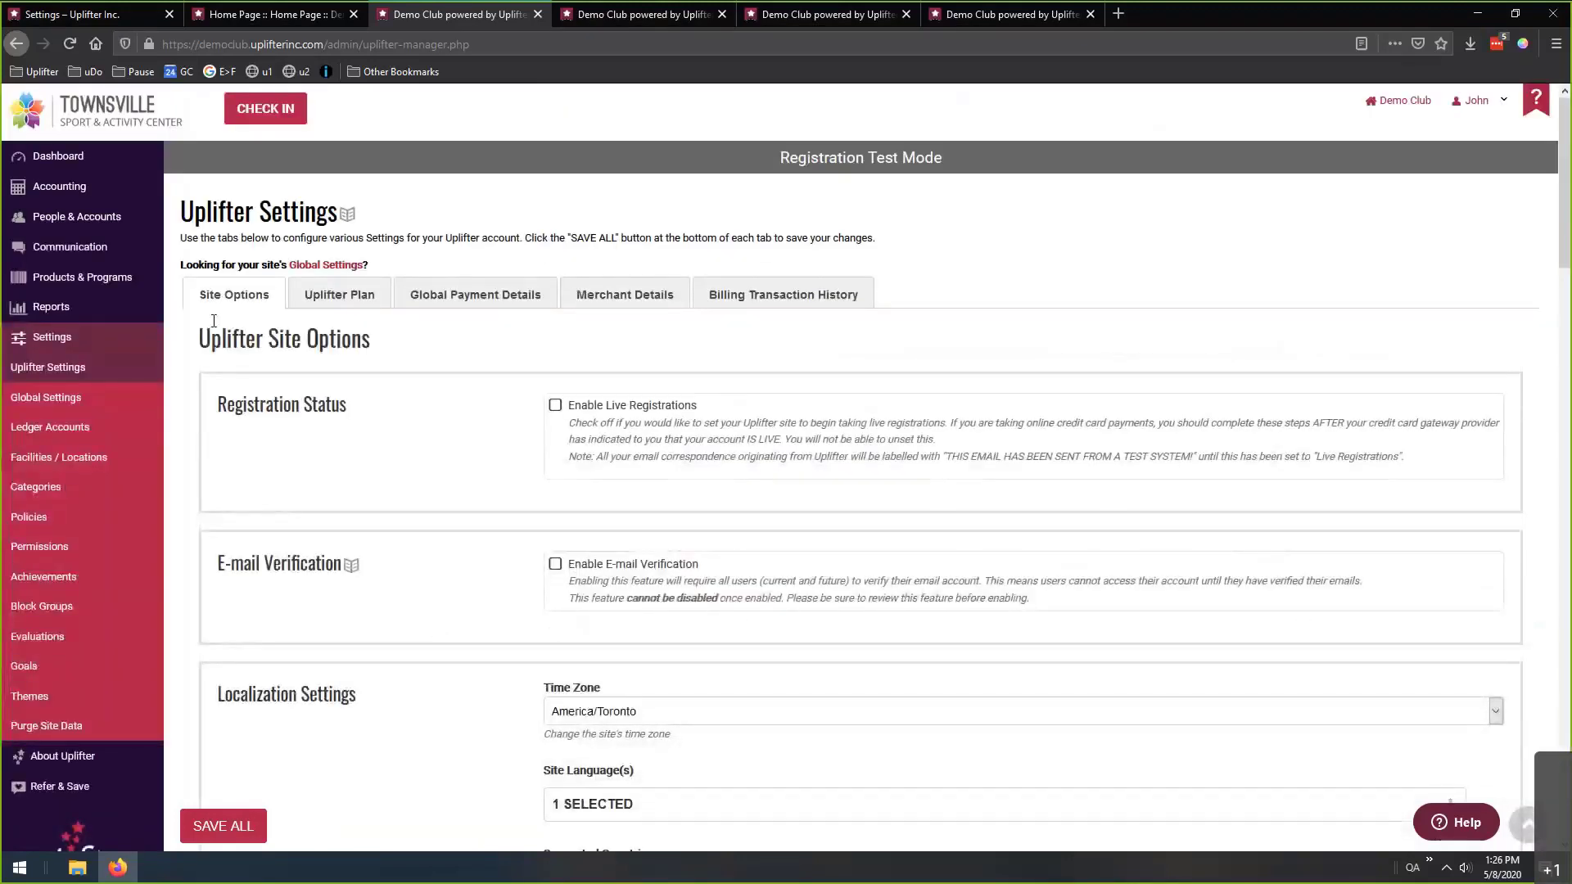
click(334, 313)
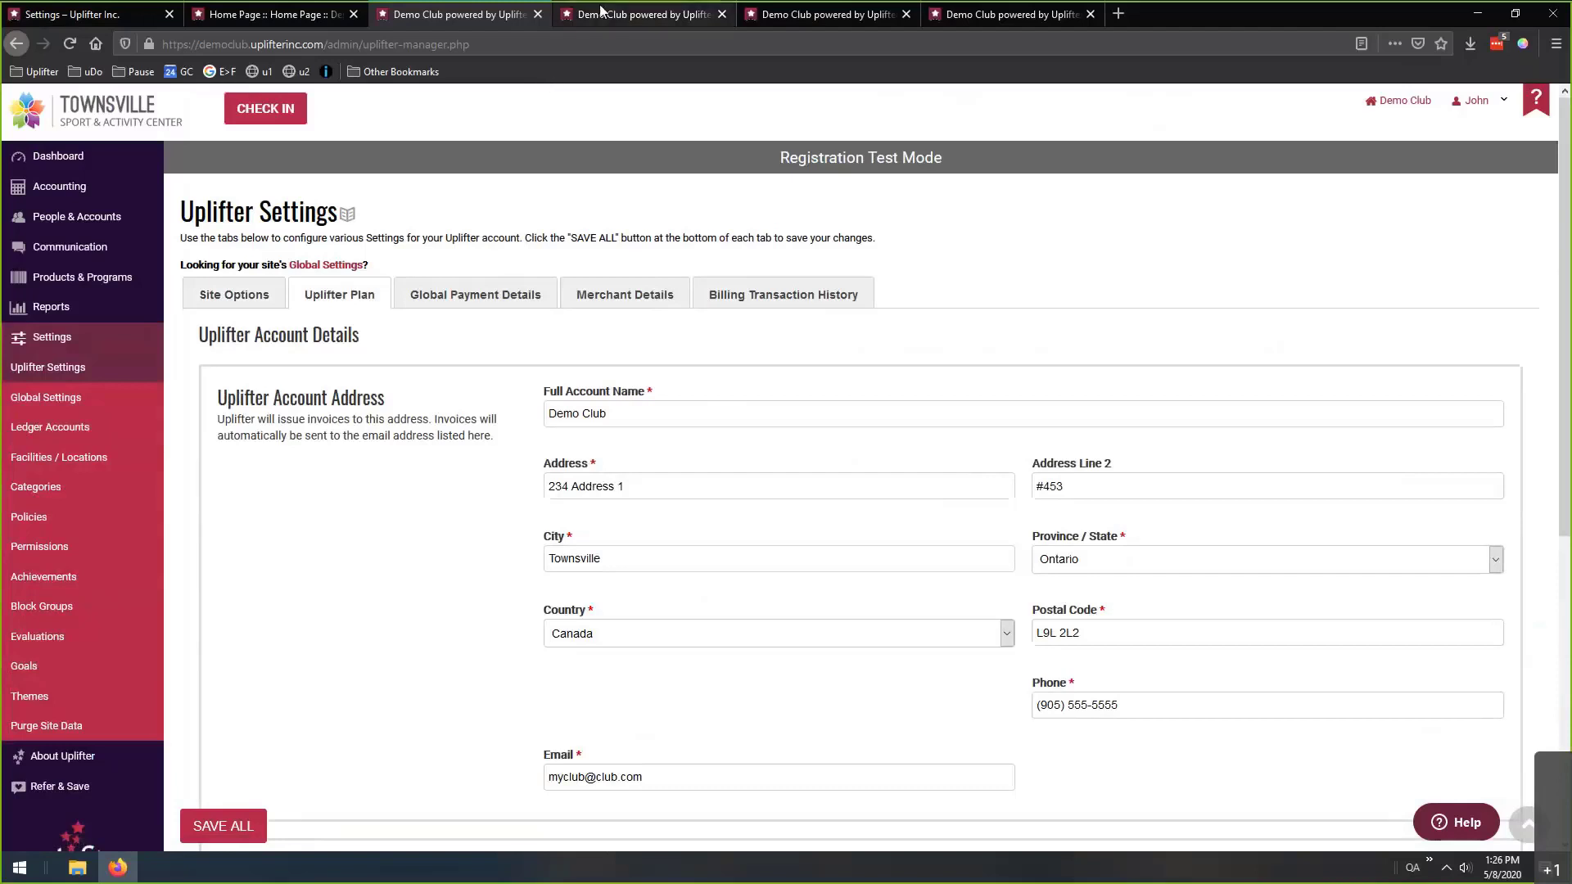
scroll(516, 350, down, 5)
scroll(479, 350, up, 5)
scroll(476, 350, up, 1)
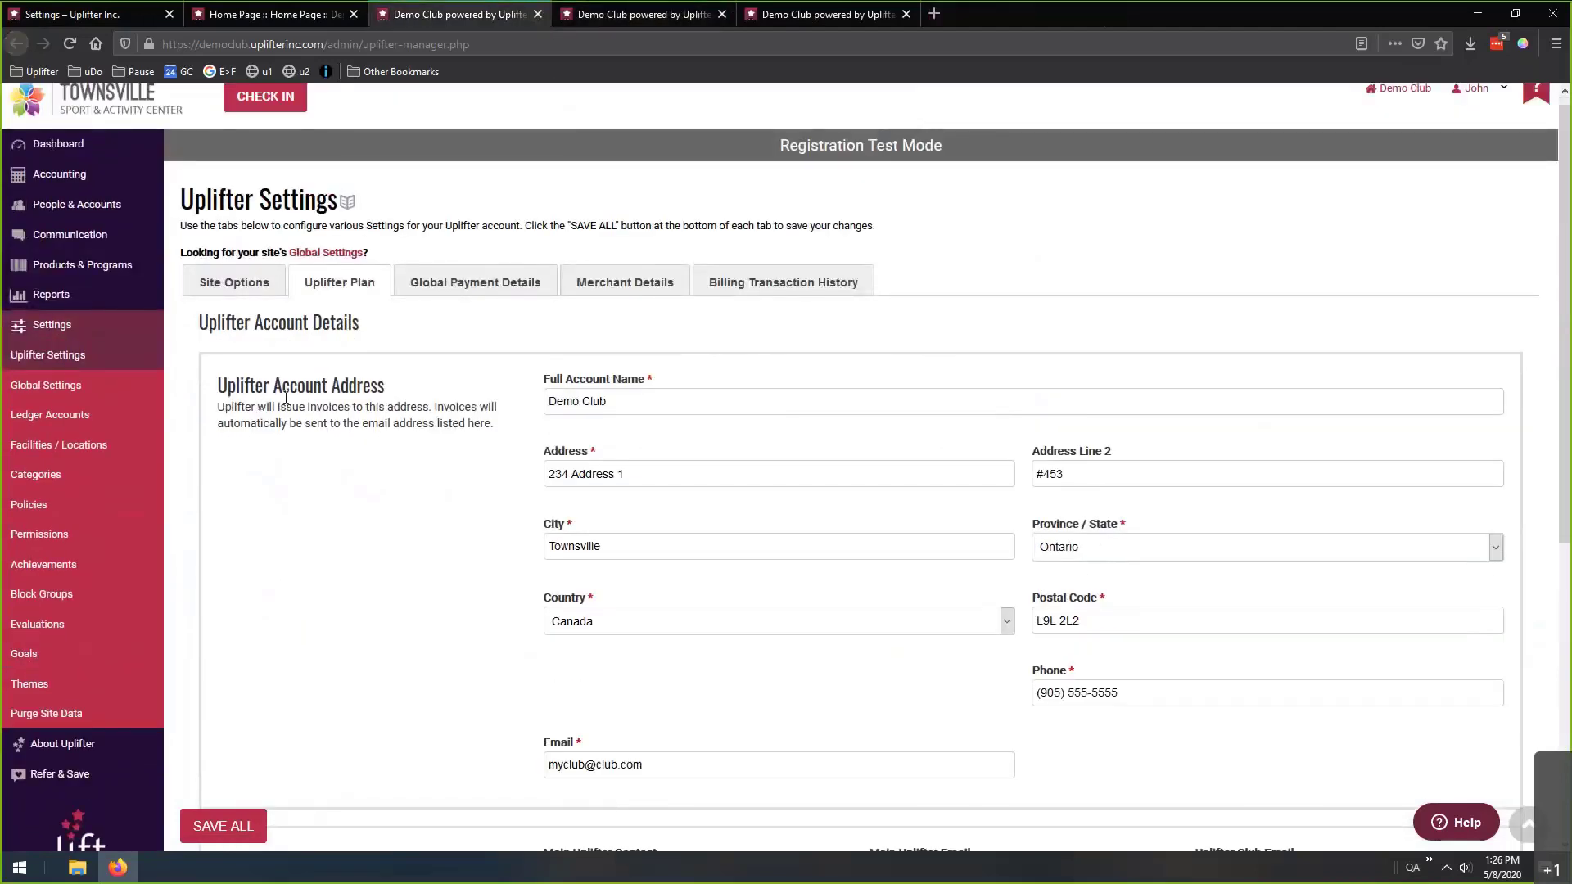
scroll(434, 495, down, 1)
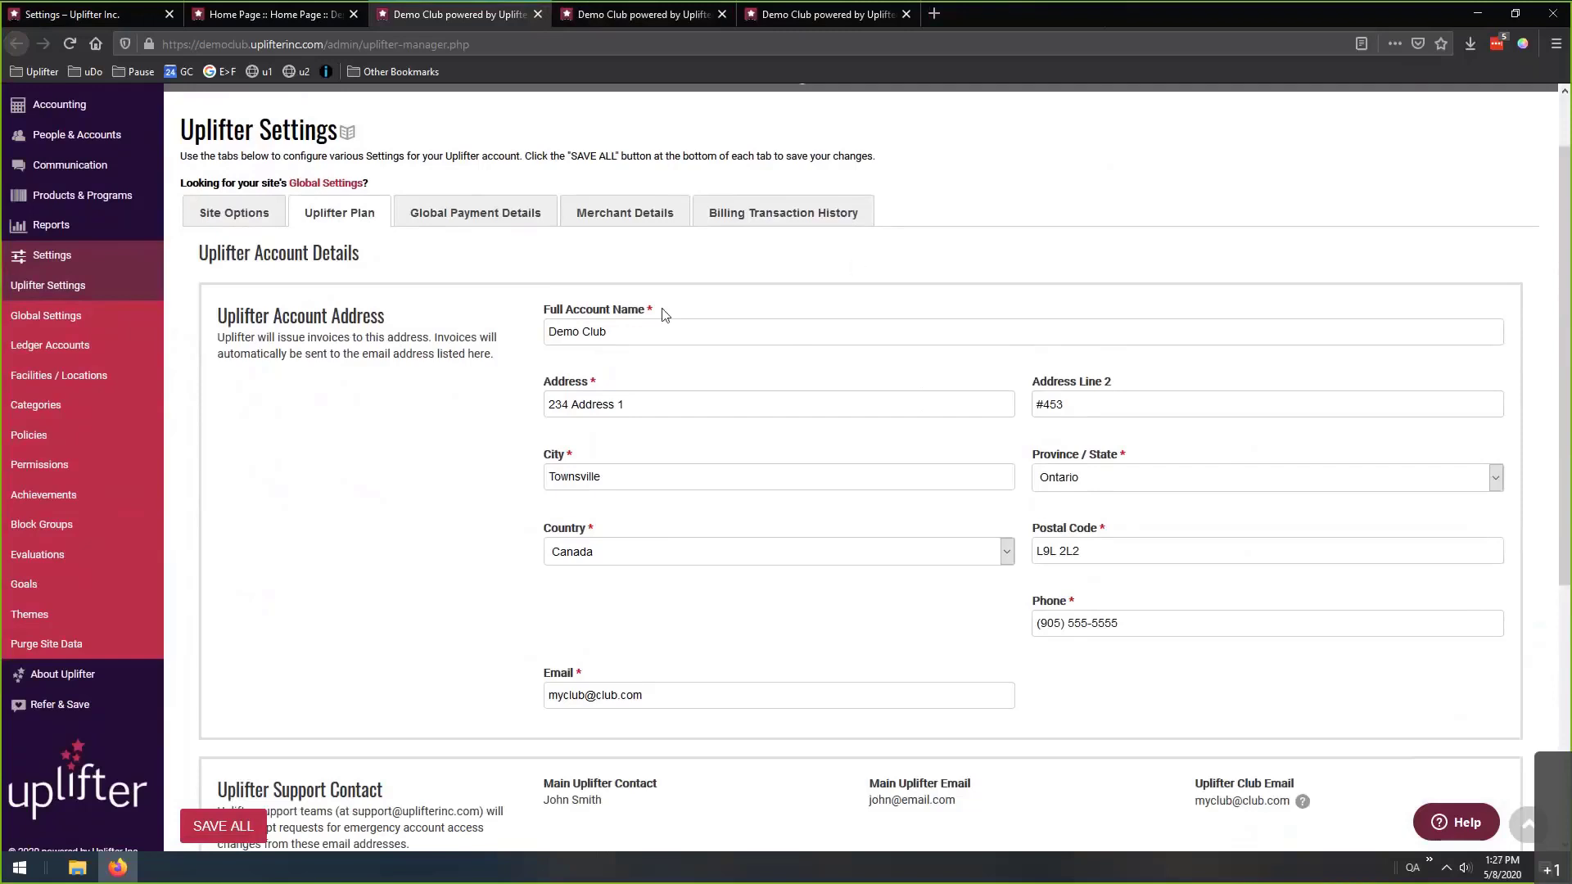
scroll(522, 501, down, 3)
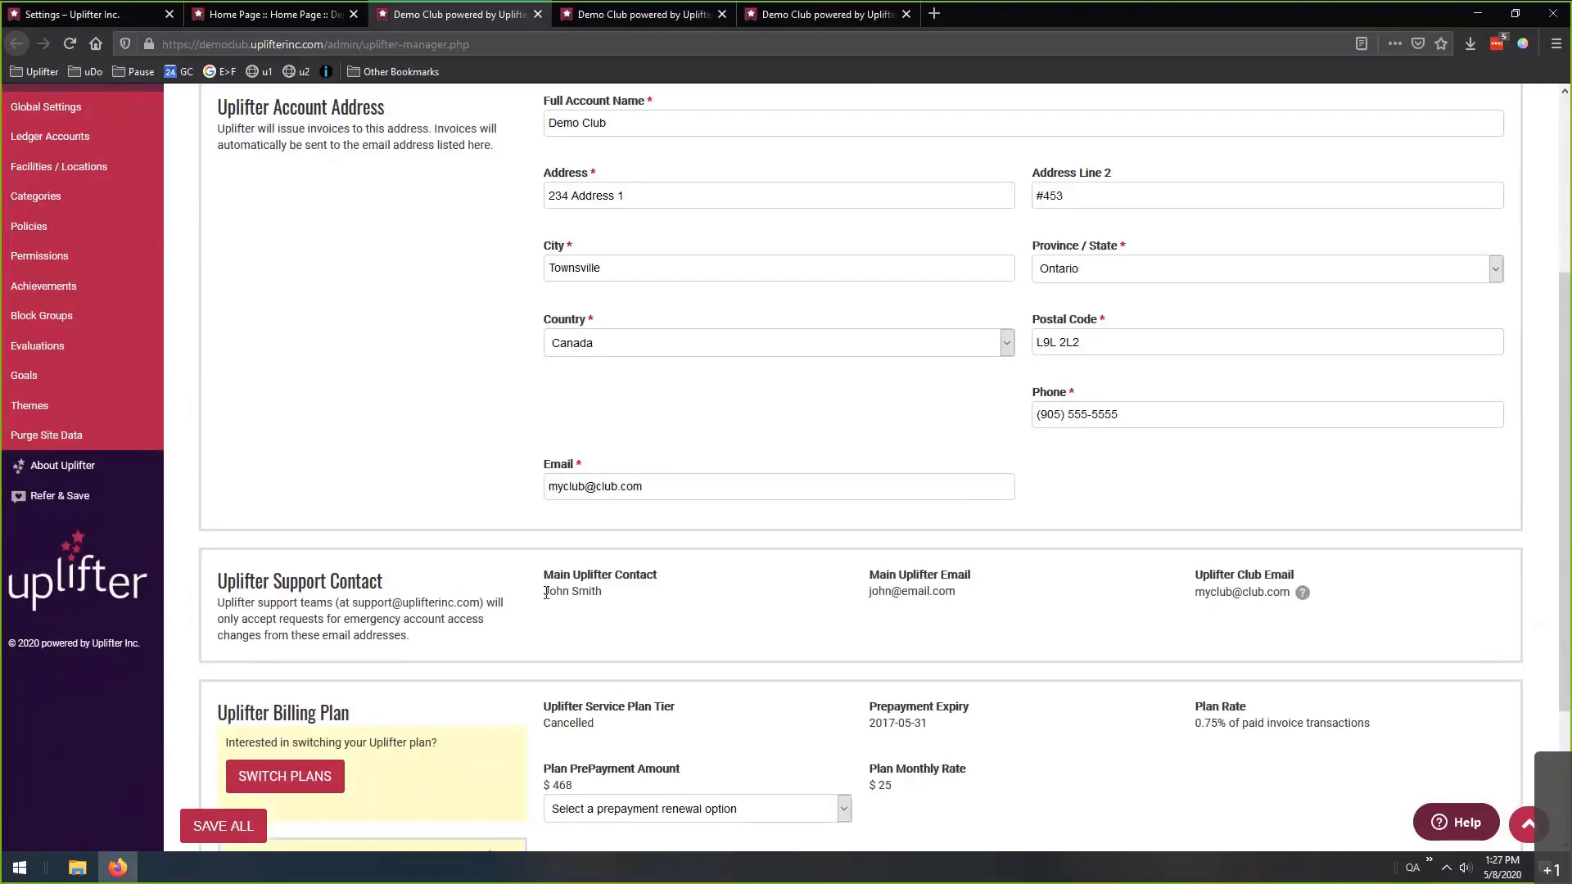
drag(546, 592, 604, 593)
click(782, 619)
drag(545, 591, 604, 593)
click(575, 629)
drag(548, 592, 604, 592)
click(668, 608)
scroll(723, 385, down, 3)
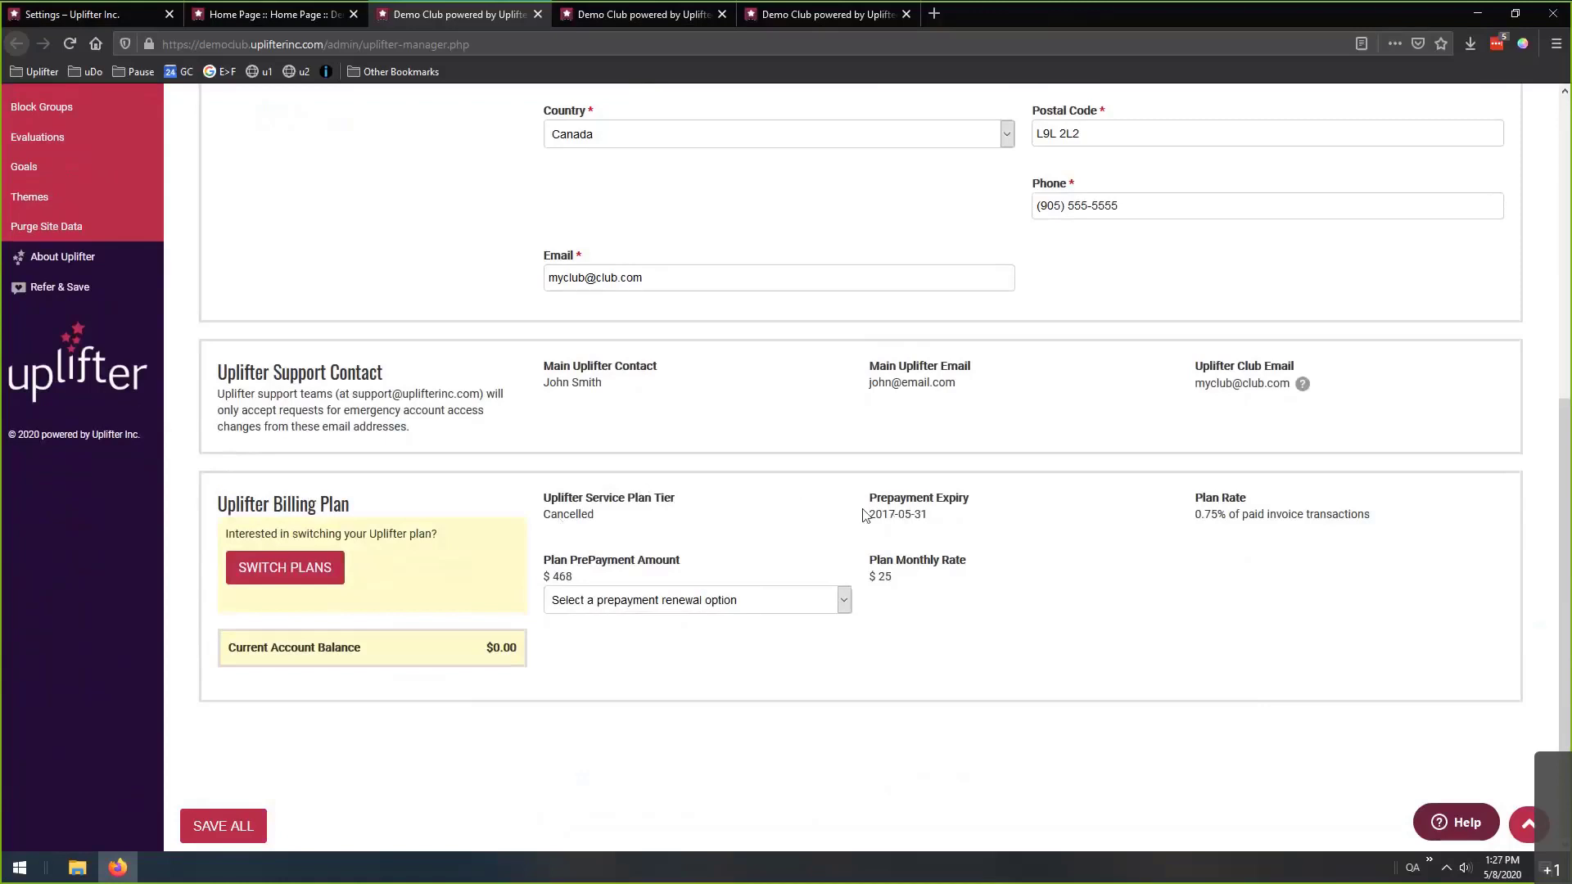
click(847, 599)
click(770, 568)
scroll(971, 674, up, 5)
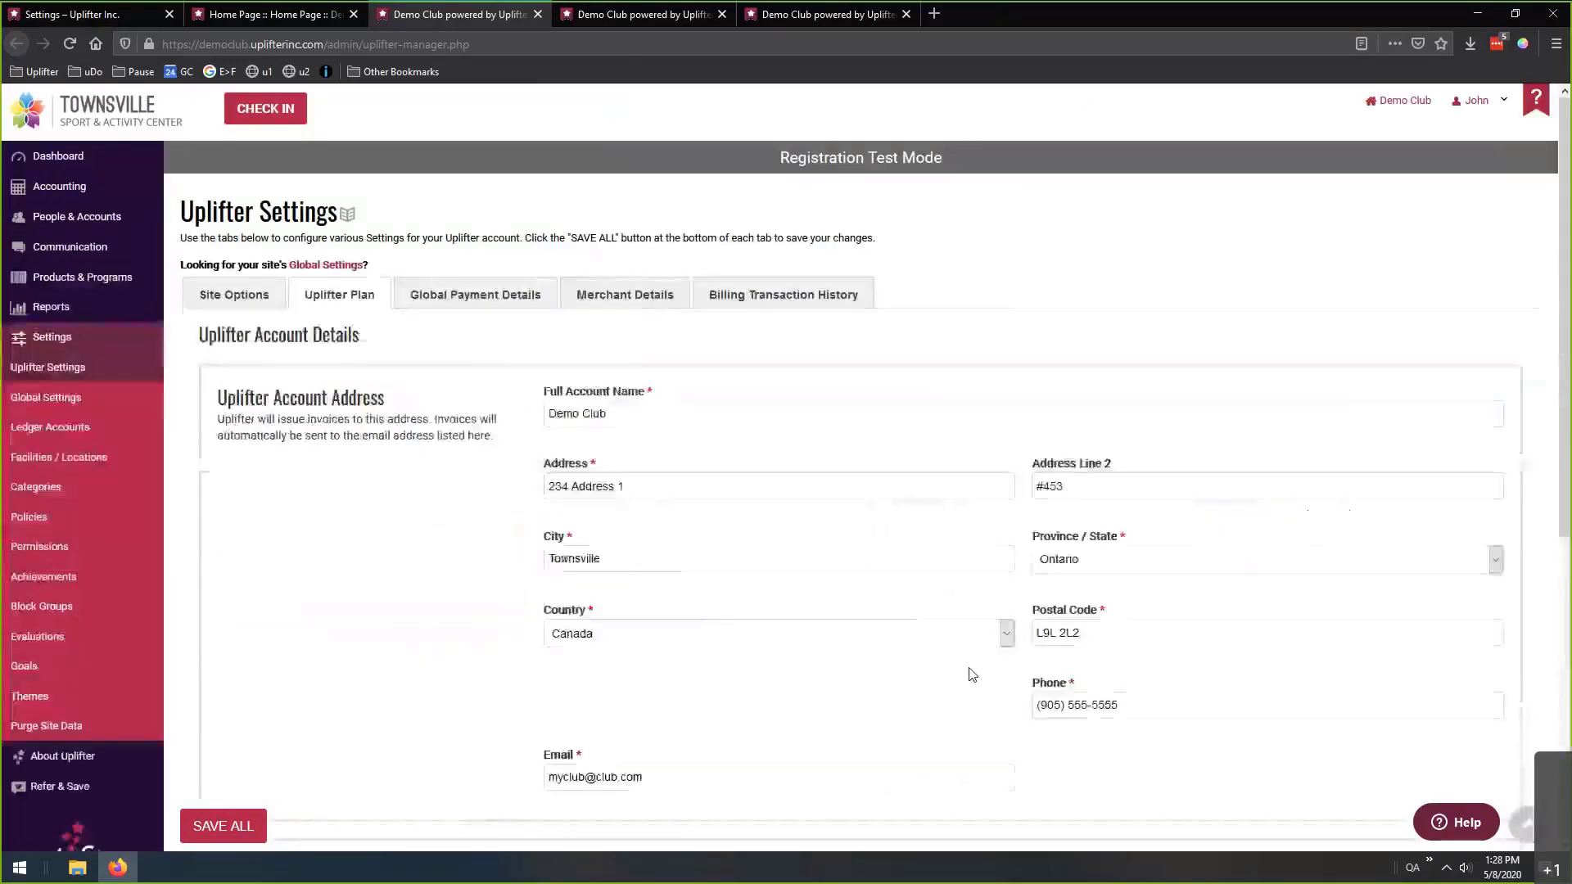
Open Global Payment Details, review CAD currency and payment intervals, and uncheck Charge Tax.
click(475, 295)
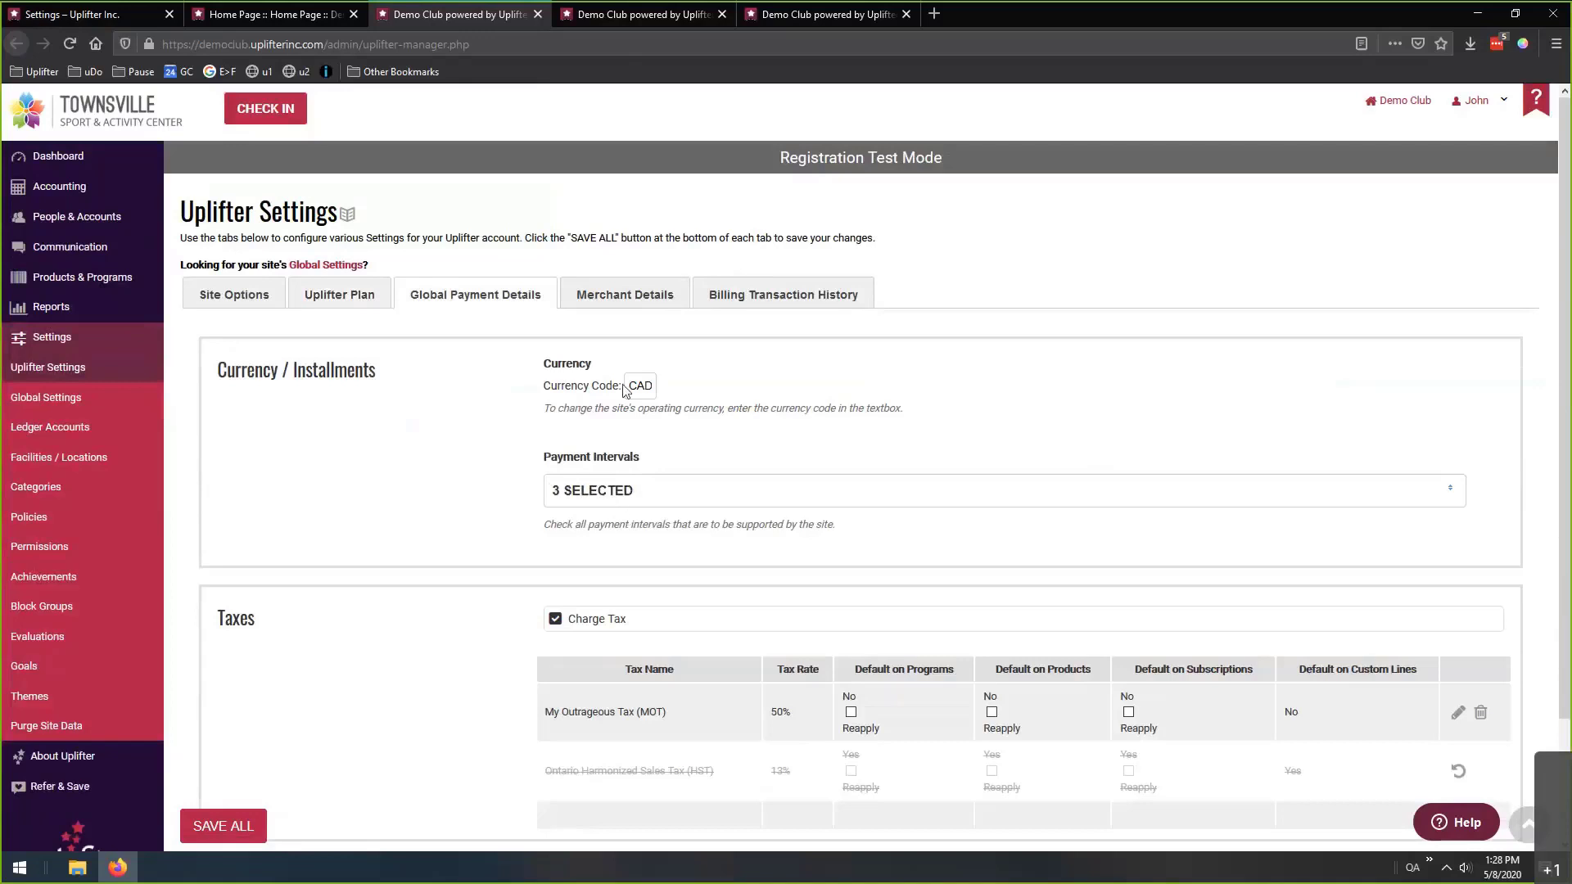
drag(628, 386, 703, 390)
click(711, 494)
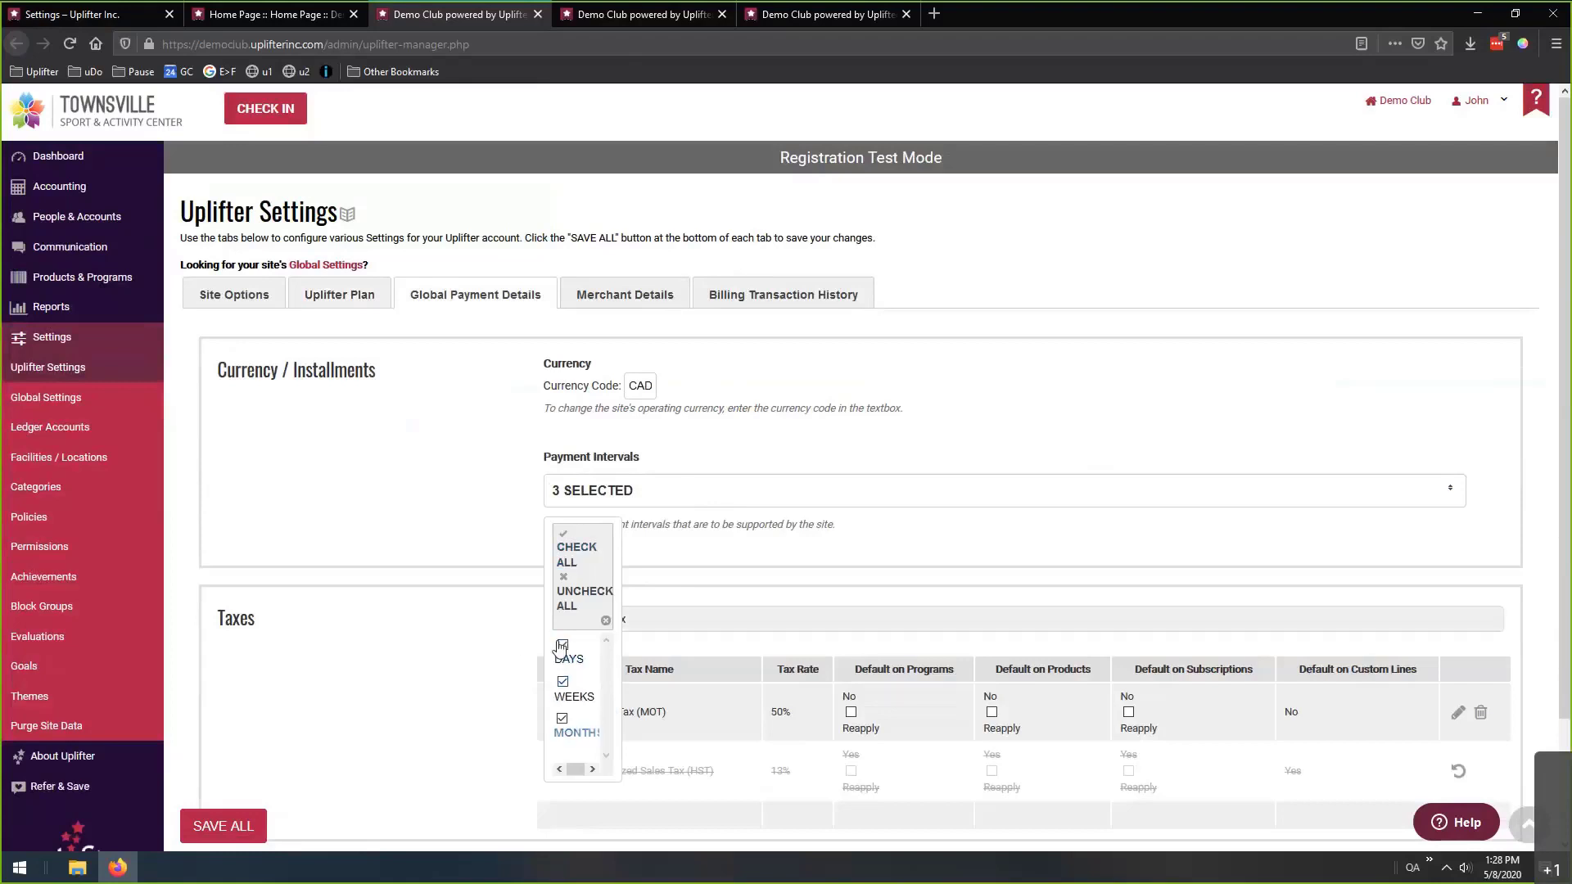
click(507, 524)
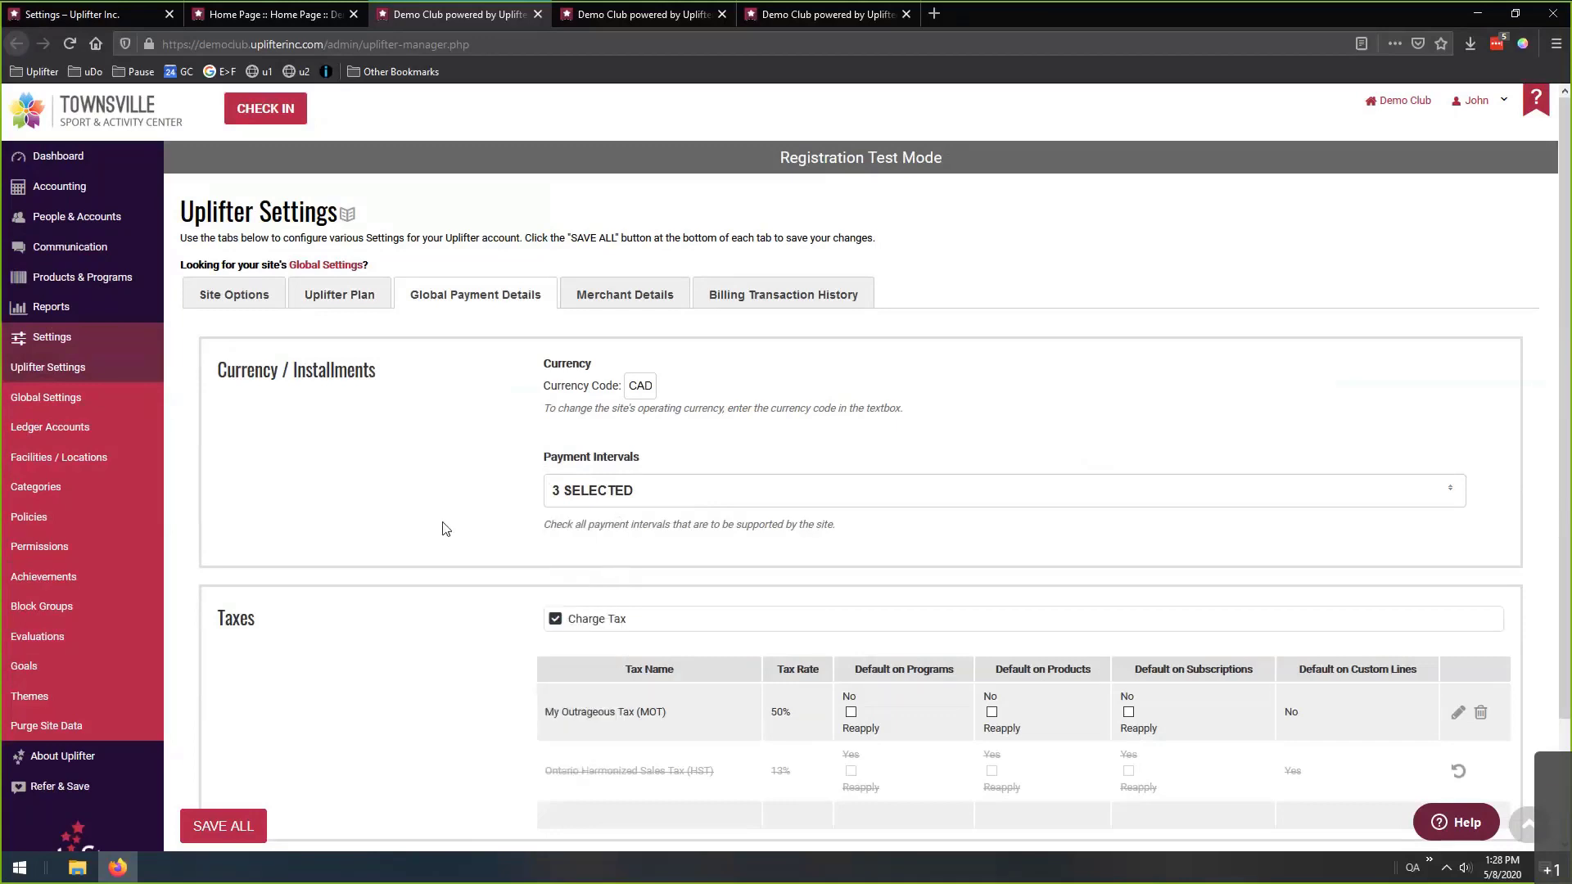
scroll(483, 453, down, 3)
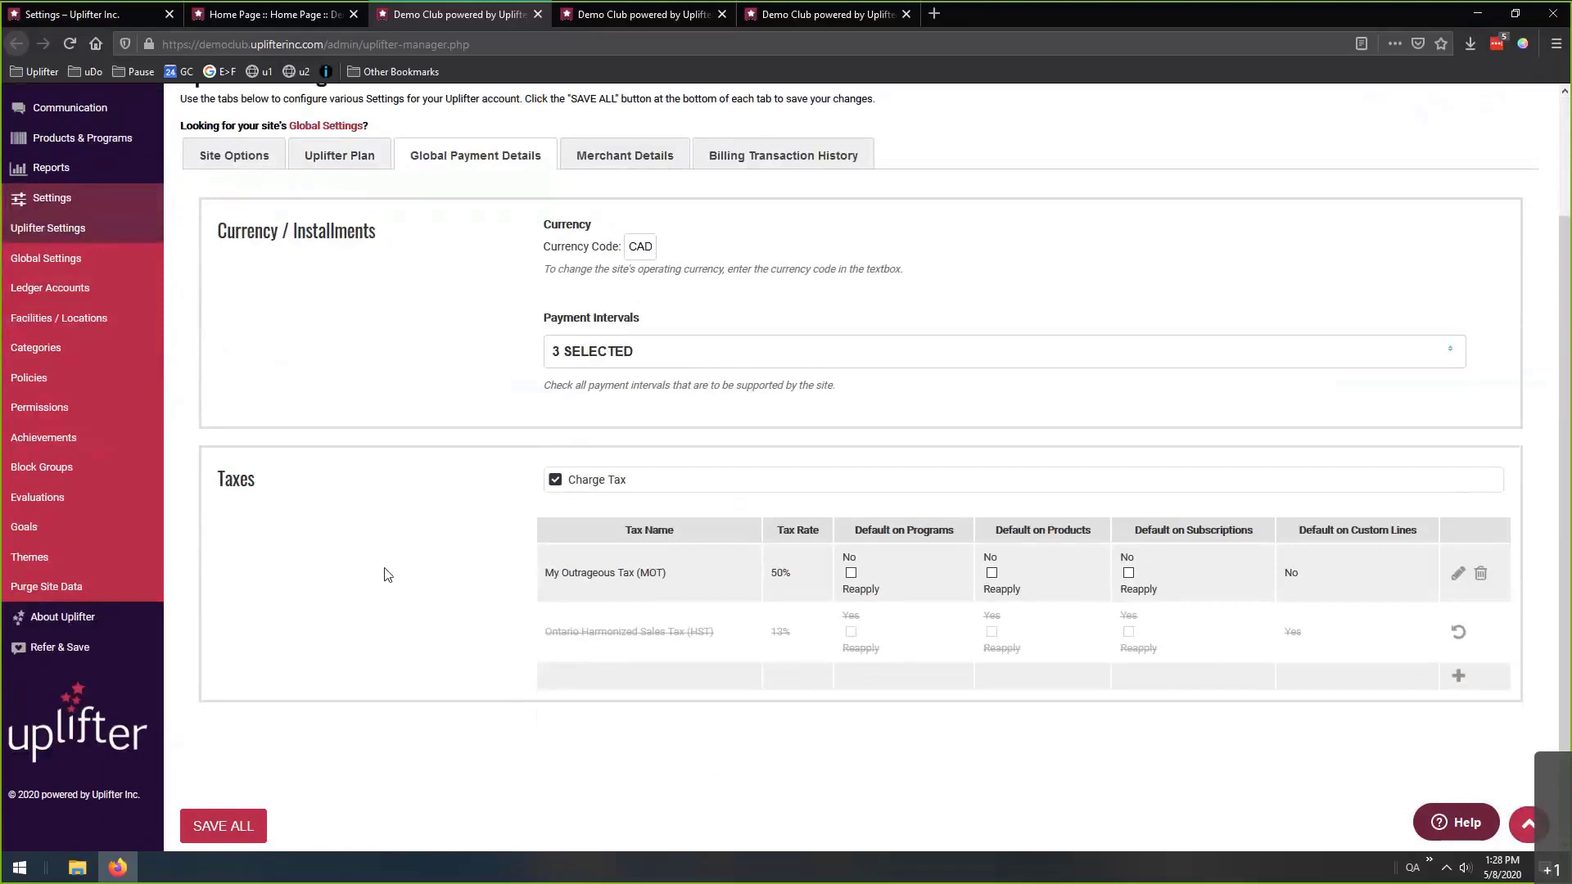
click(556, 480)
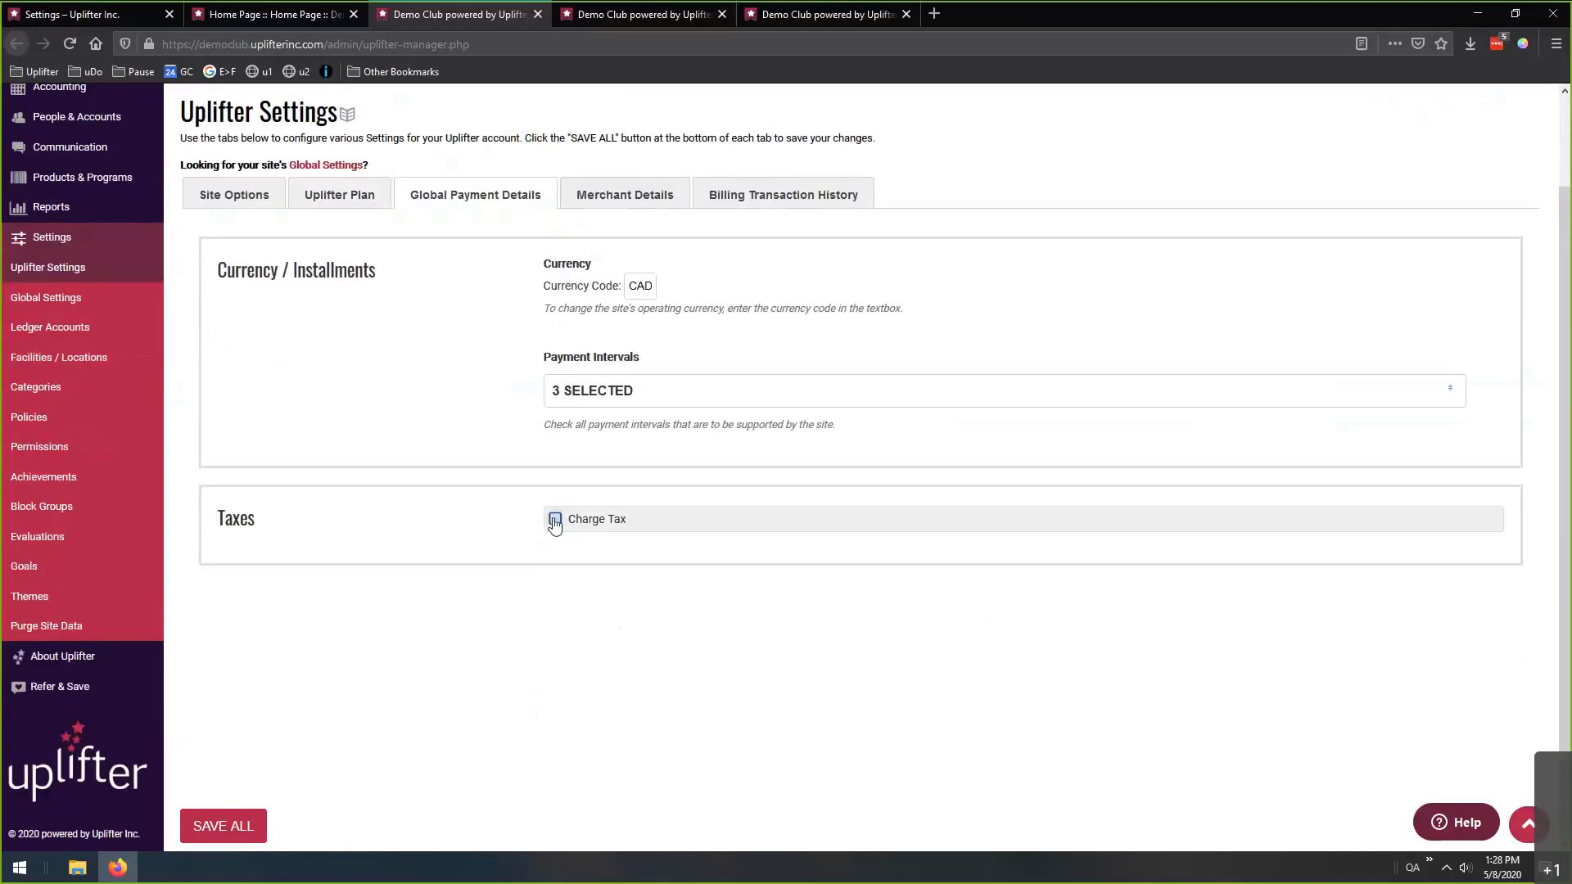
Re-enable Charge Tax and leave the HST tax marked for removal.
click(555, 520)
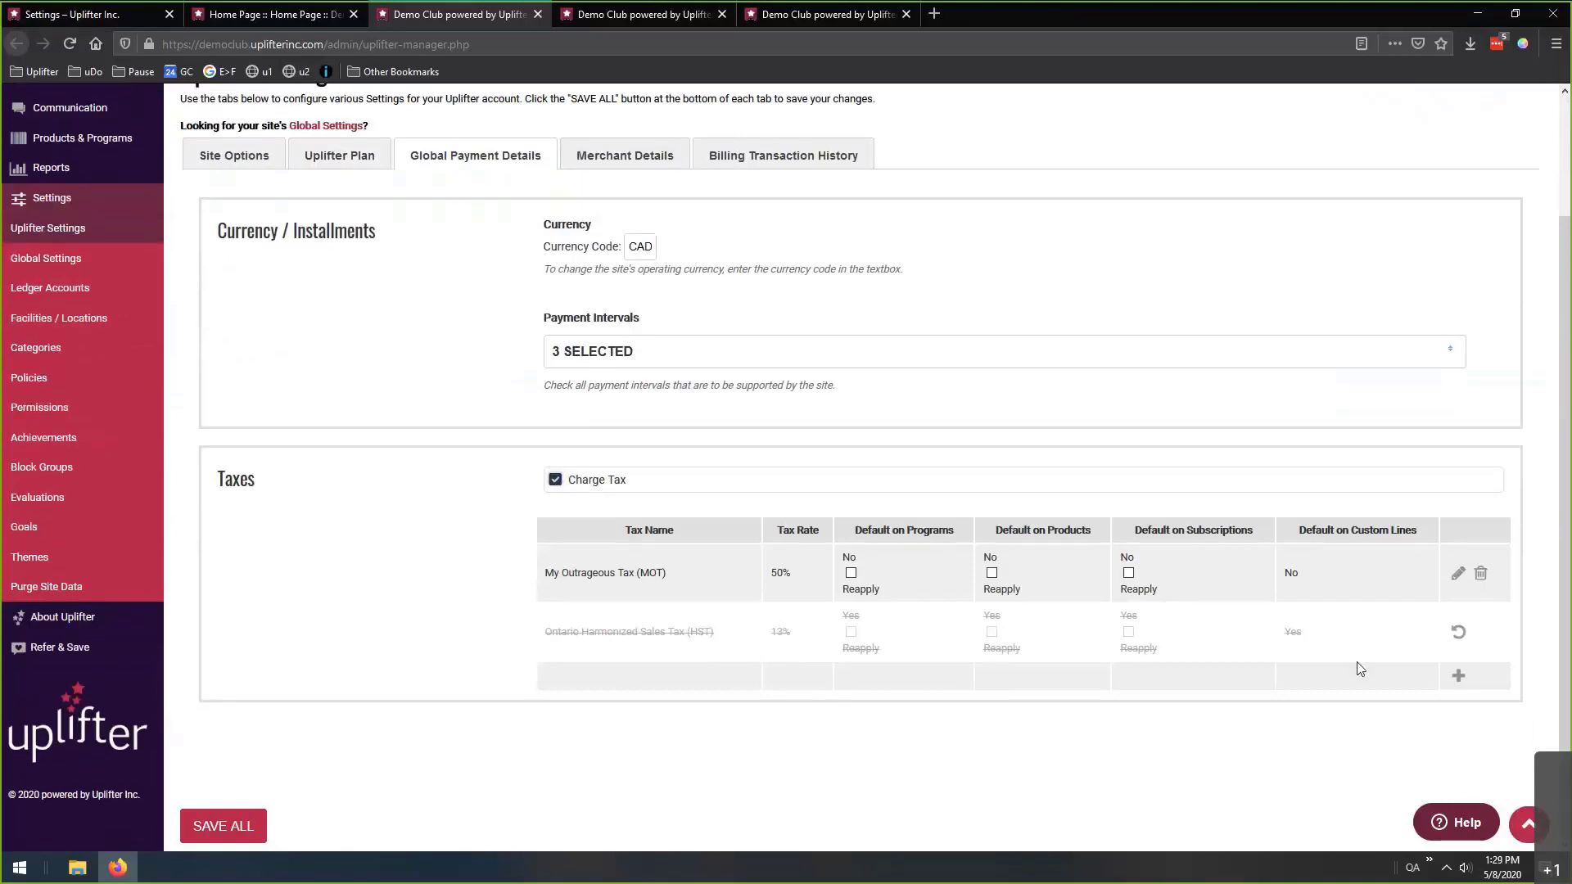
click(1458, 635)
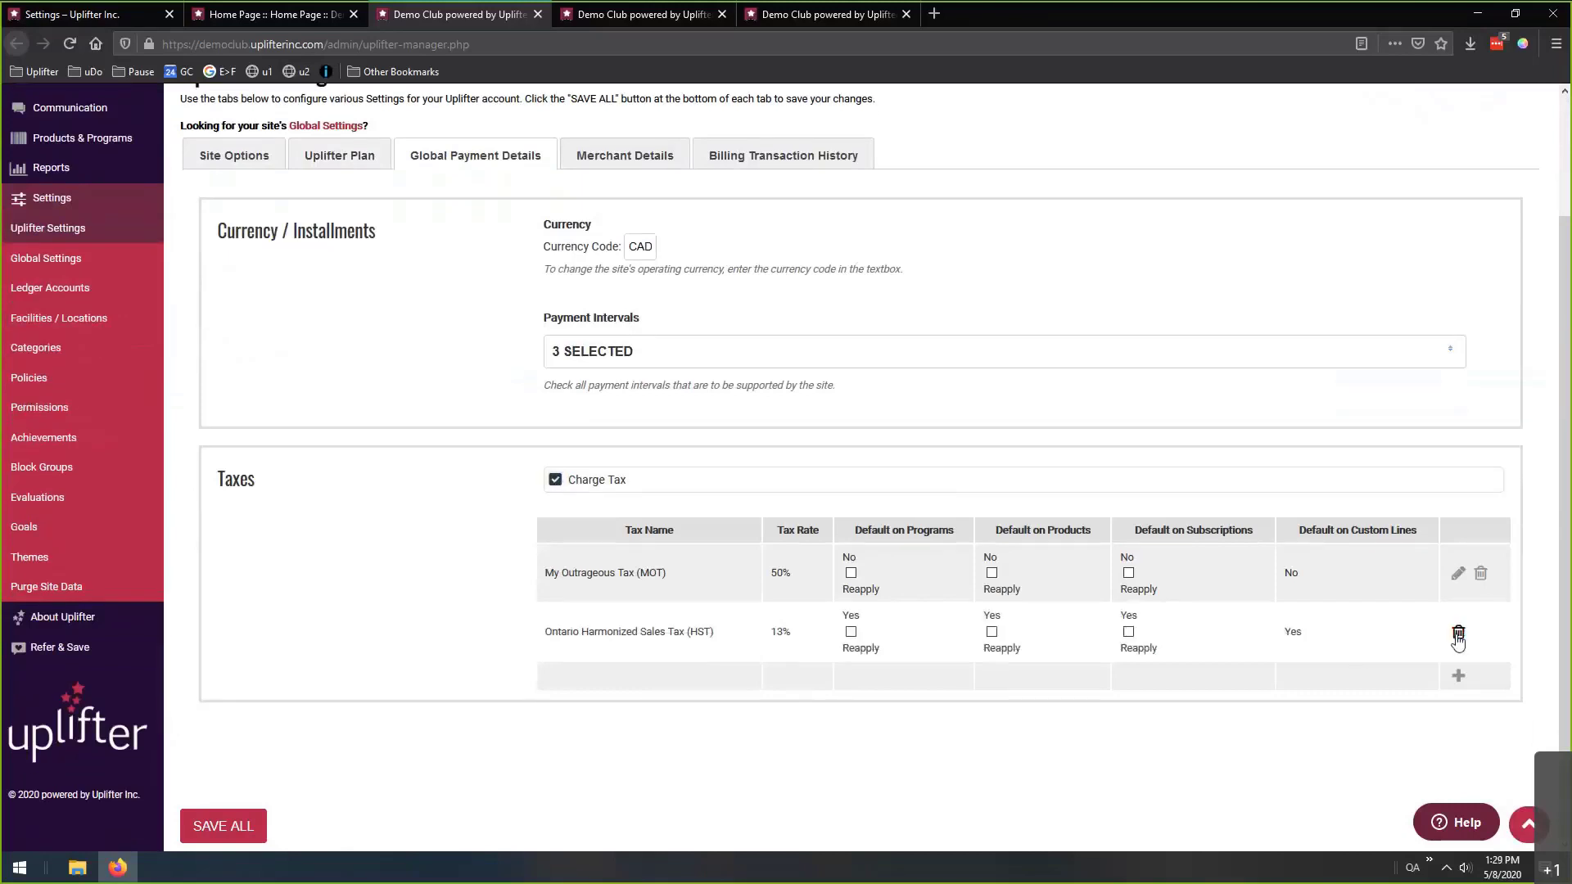
click(1458, 636)
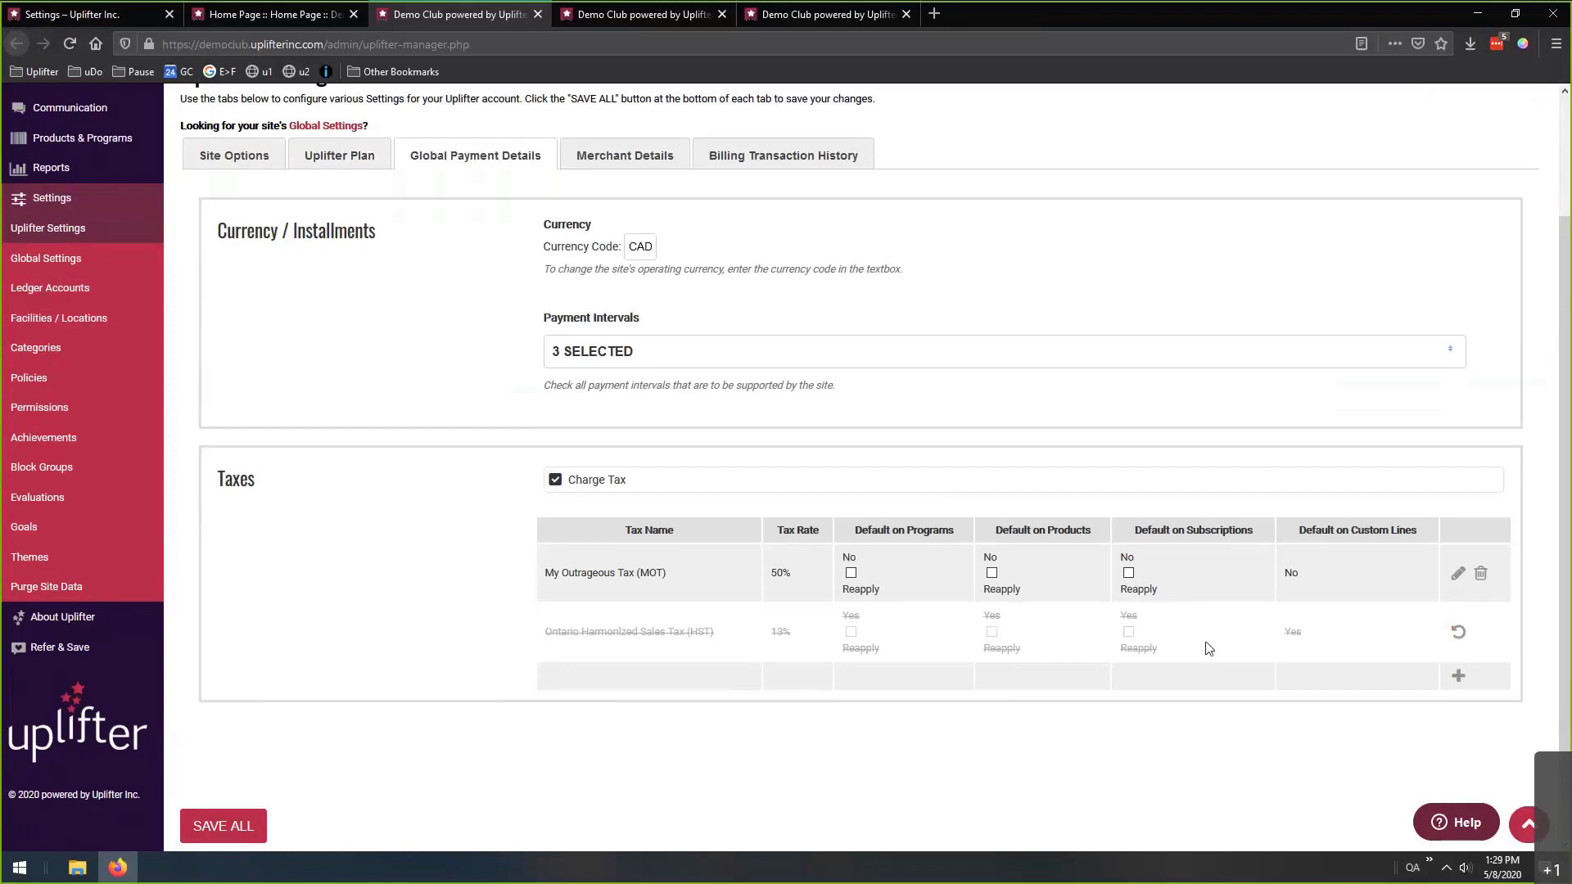
Point out the My Outrageous Tax name and its MOT 50% rate.
drag(544, 577, 595, 575)
click(721, 578)
drag(770, 574, 793, 575)
click(902, 558)
Inspect the MOT tax's 50 rate, close the editor unchanged, and go to Merchant Details.
click(1459, 573)
drag(827, 419, 503, 428)
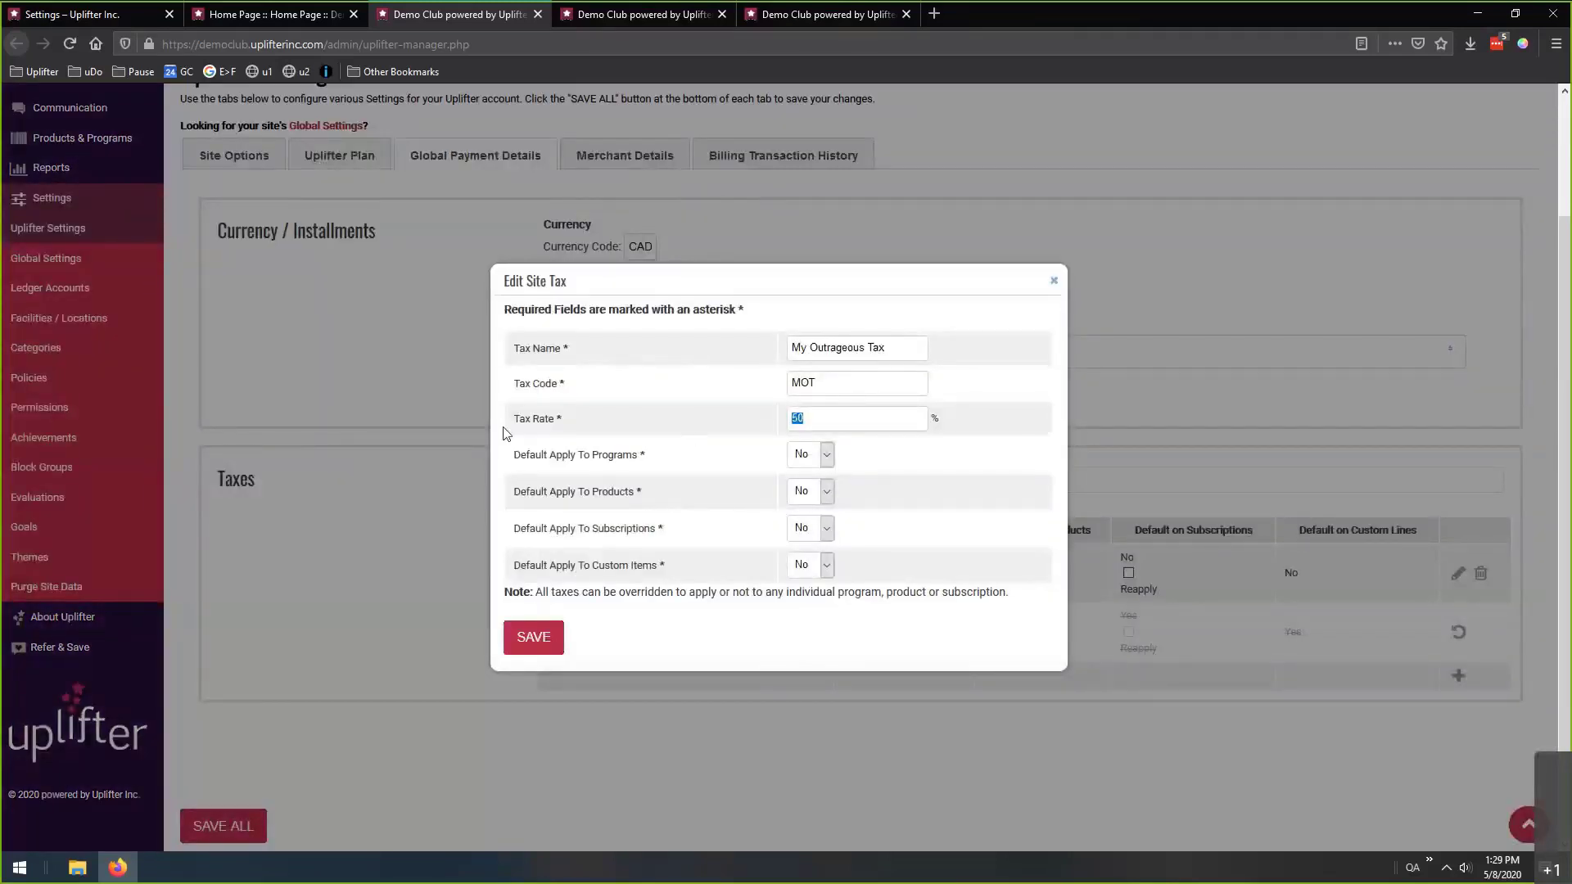
click(1052, 282)
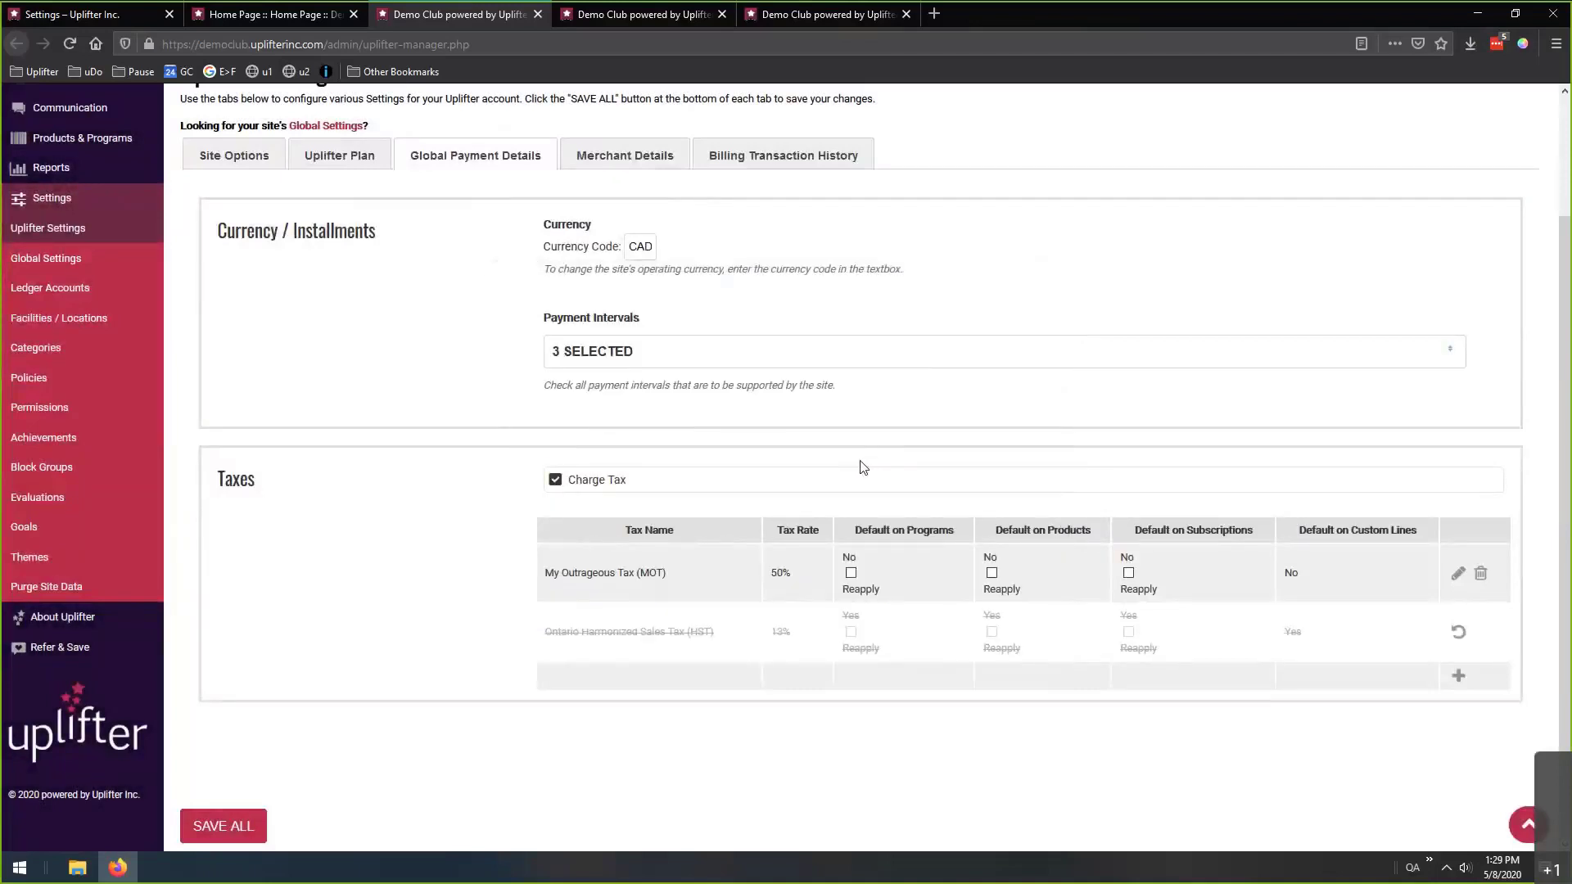
scroll(695, 307, up, 1)
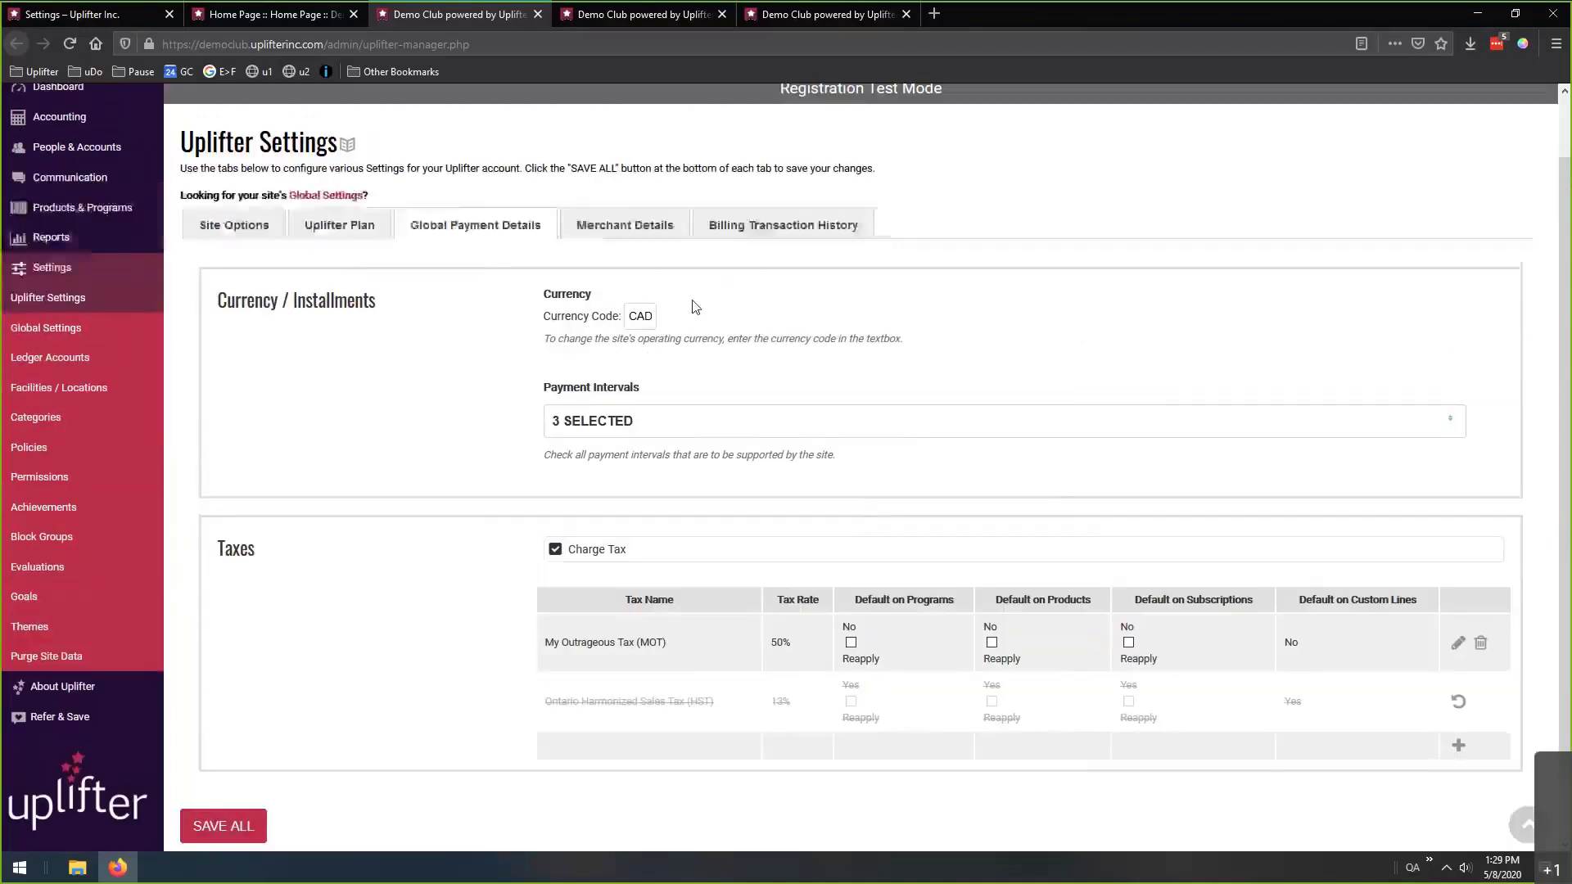
click(622, 228)
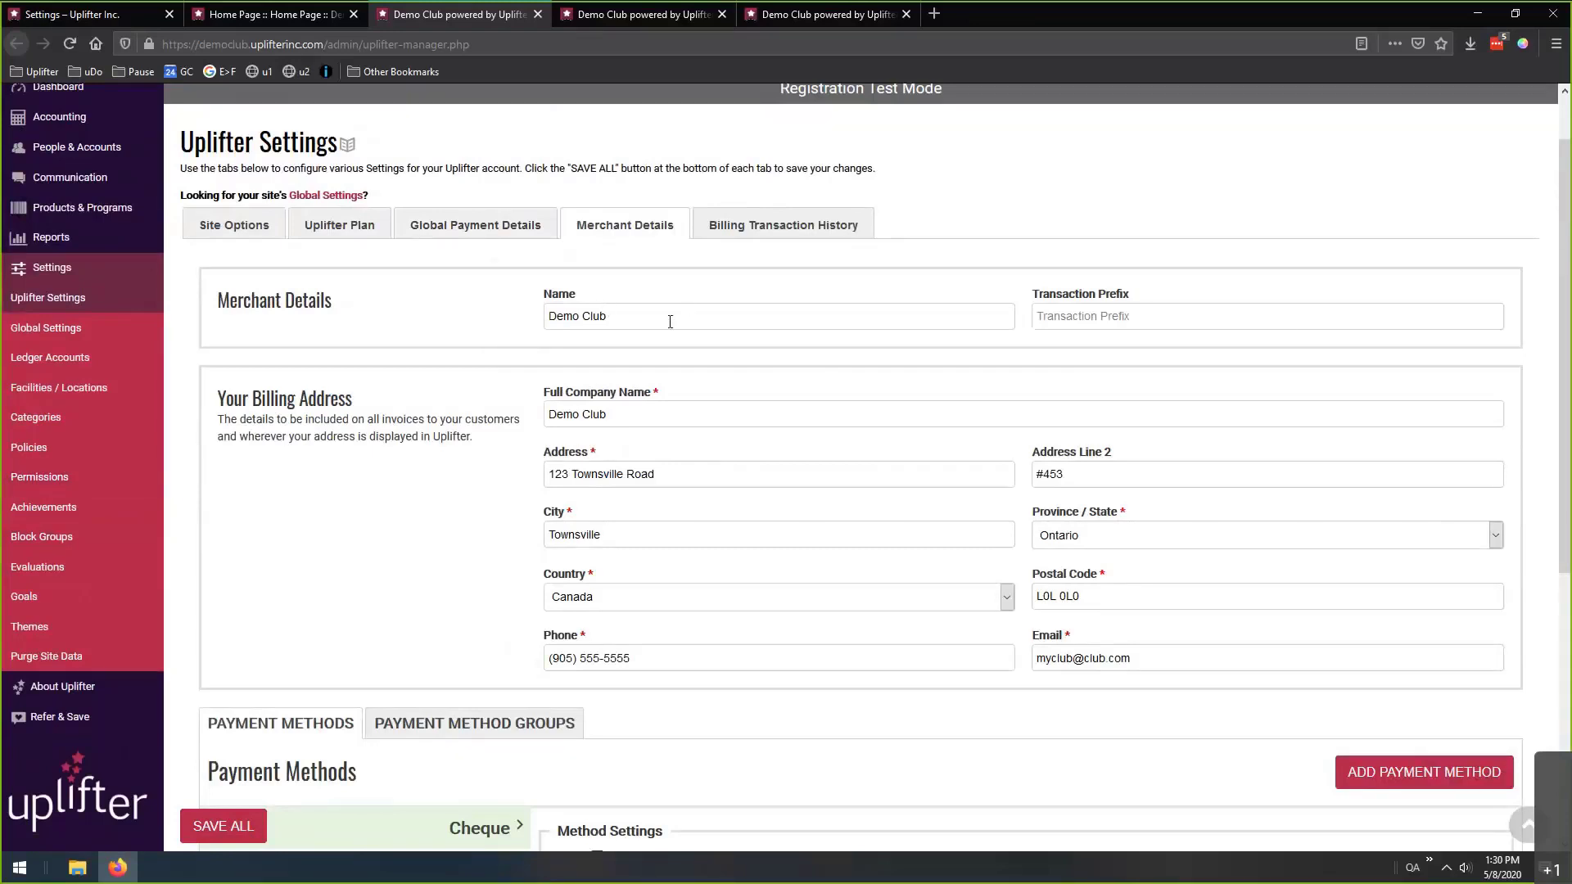
drag(690, 316, 547, 319)
click(486, 321)
scroll(475, 303, down, 1)
scroll(239, 314, down, 1)
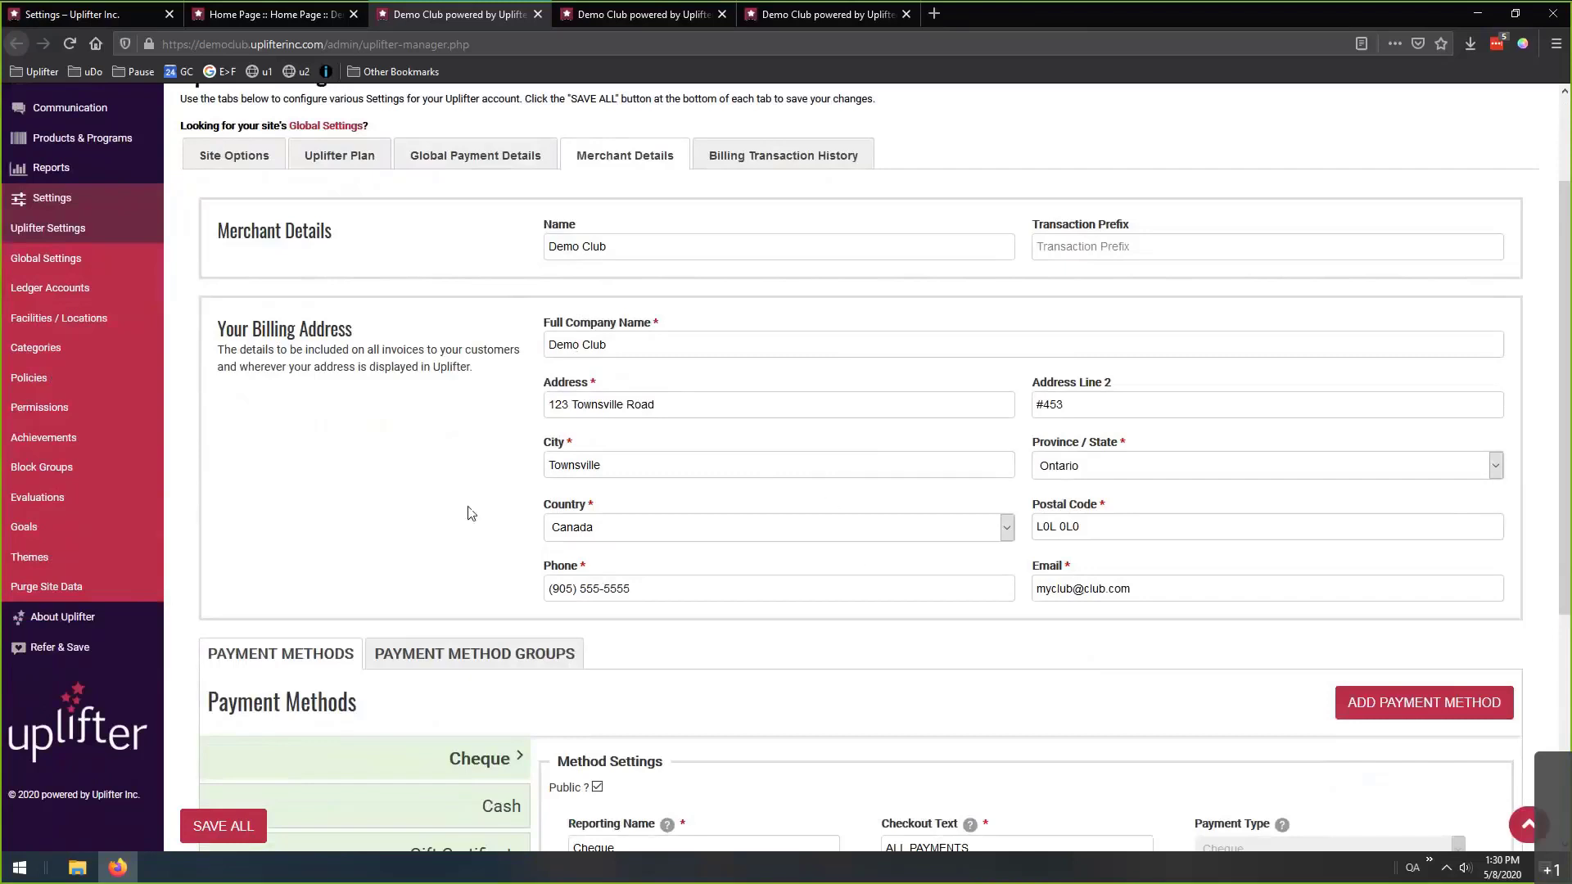
scroll(425, 442, down, 3)
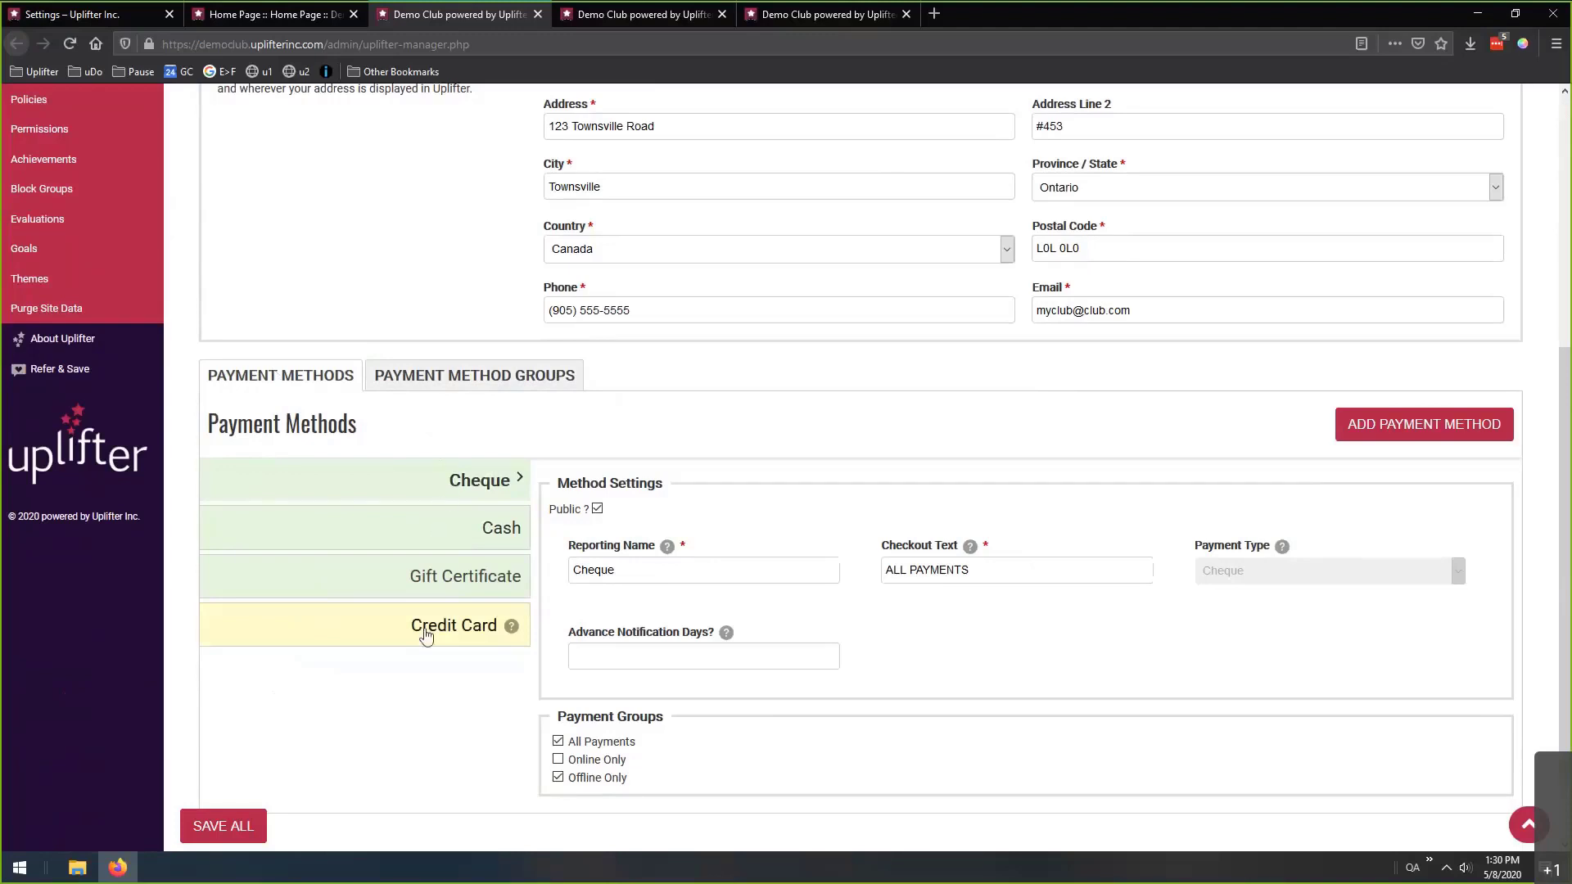
Make the Gift Certificate payment method not public and the Cheque method public.
click(429, 585)
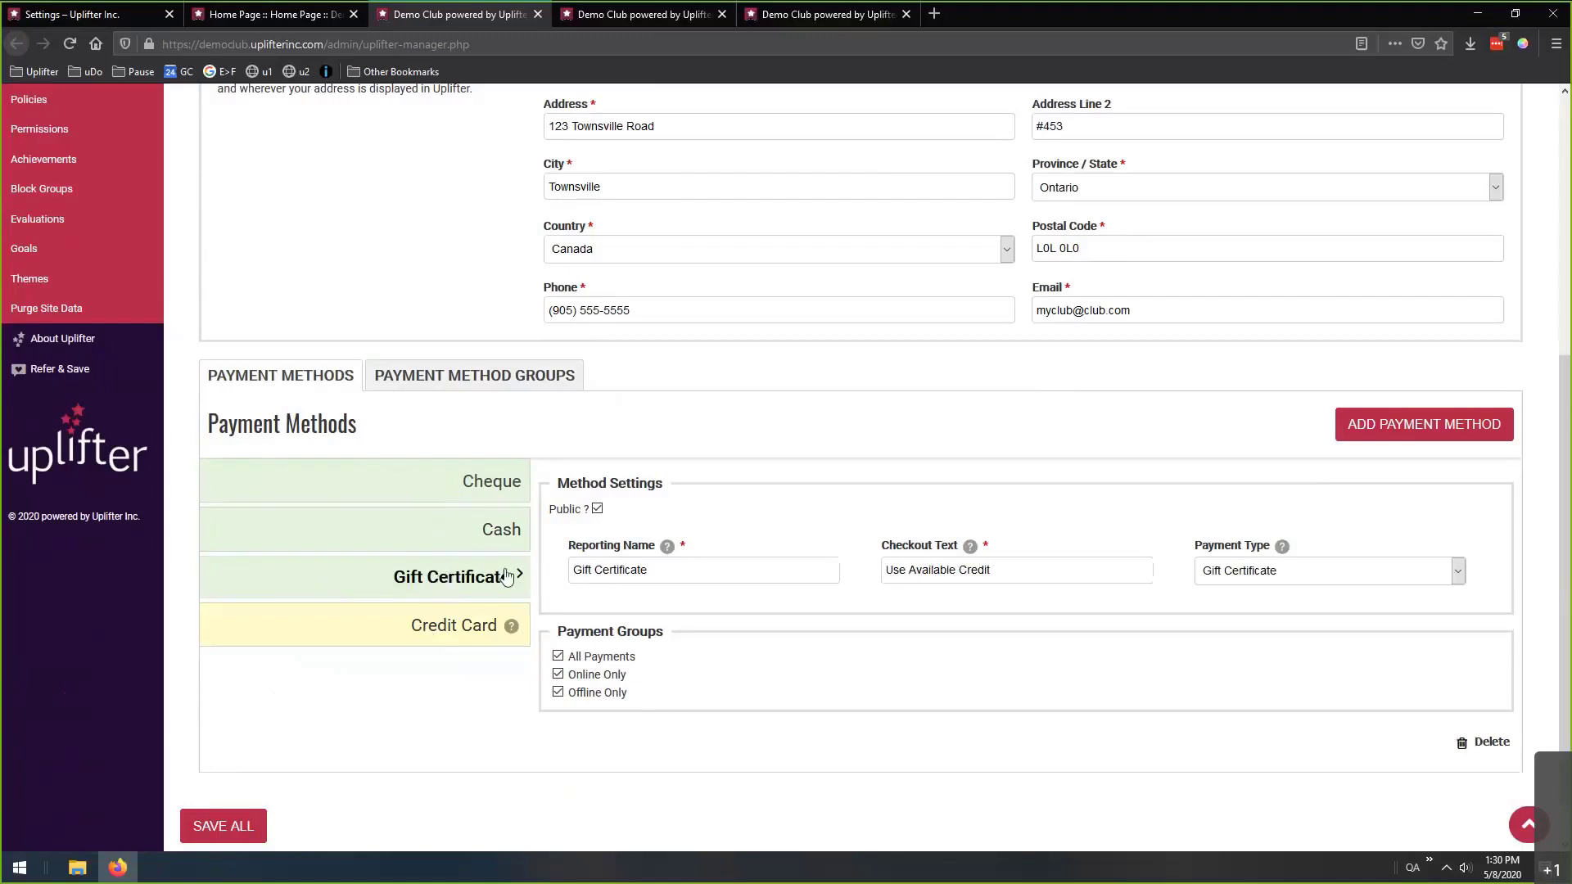
click(598, 510)
click(376, 468)
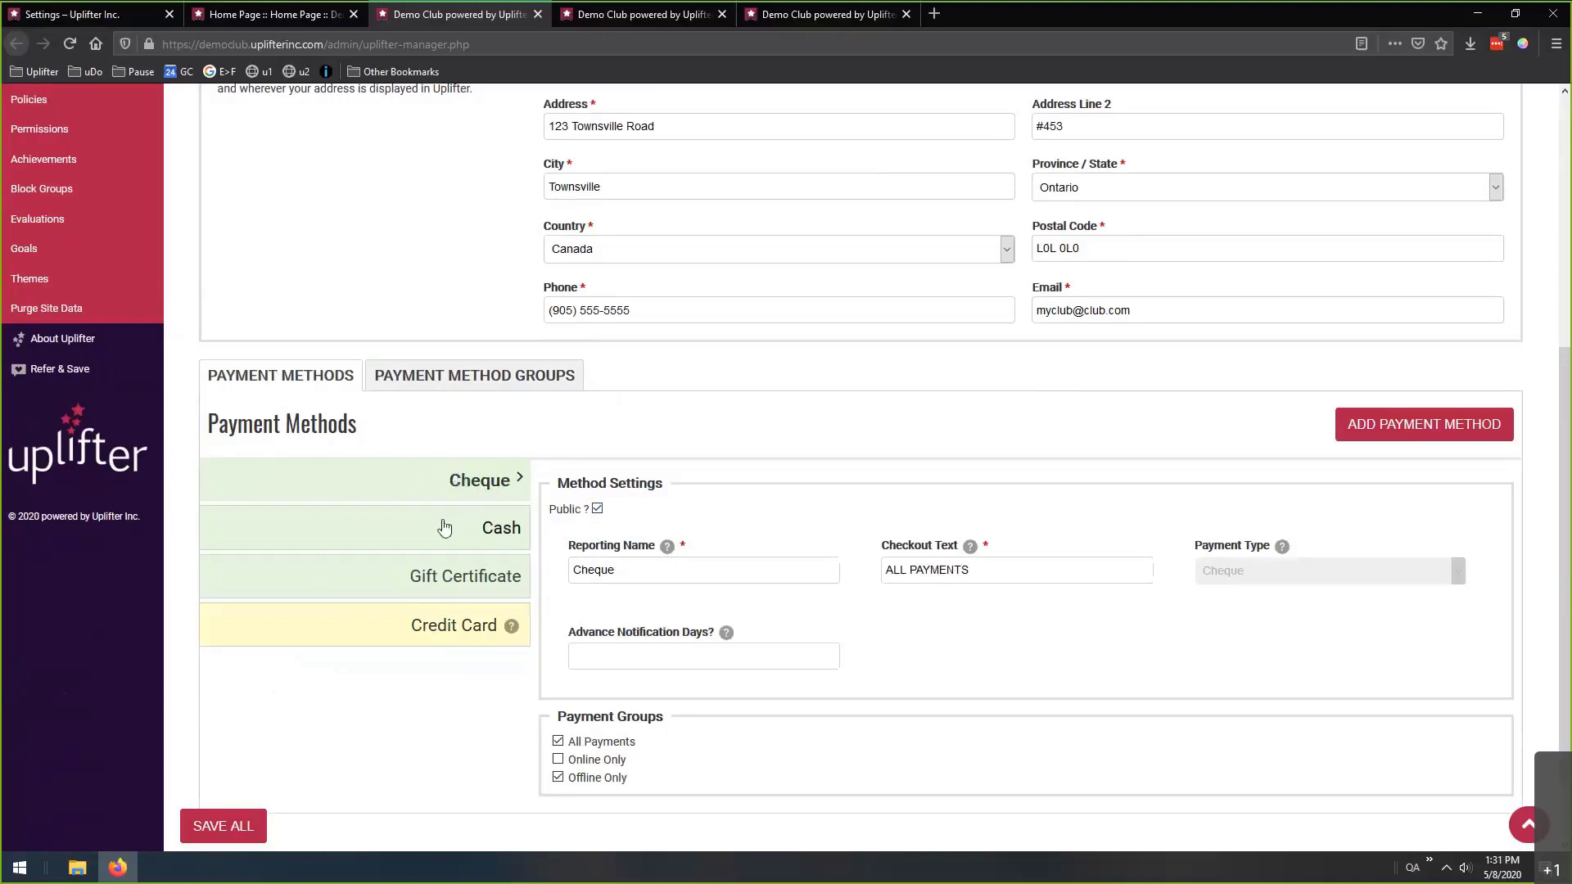
click(598, 510)
Review the Cash payment types, then enter 7 Cheque advance notification days.
drag(973, 570, 538, 543)
click(514, 537)
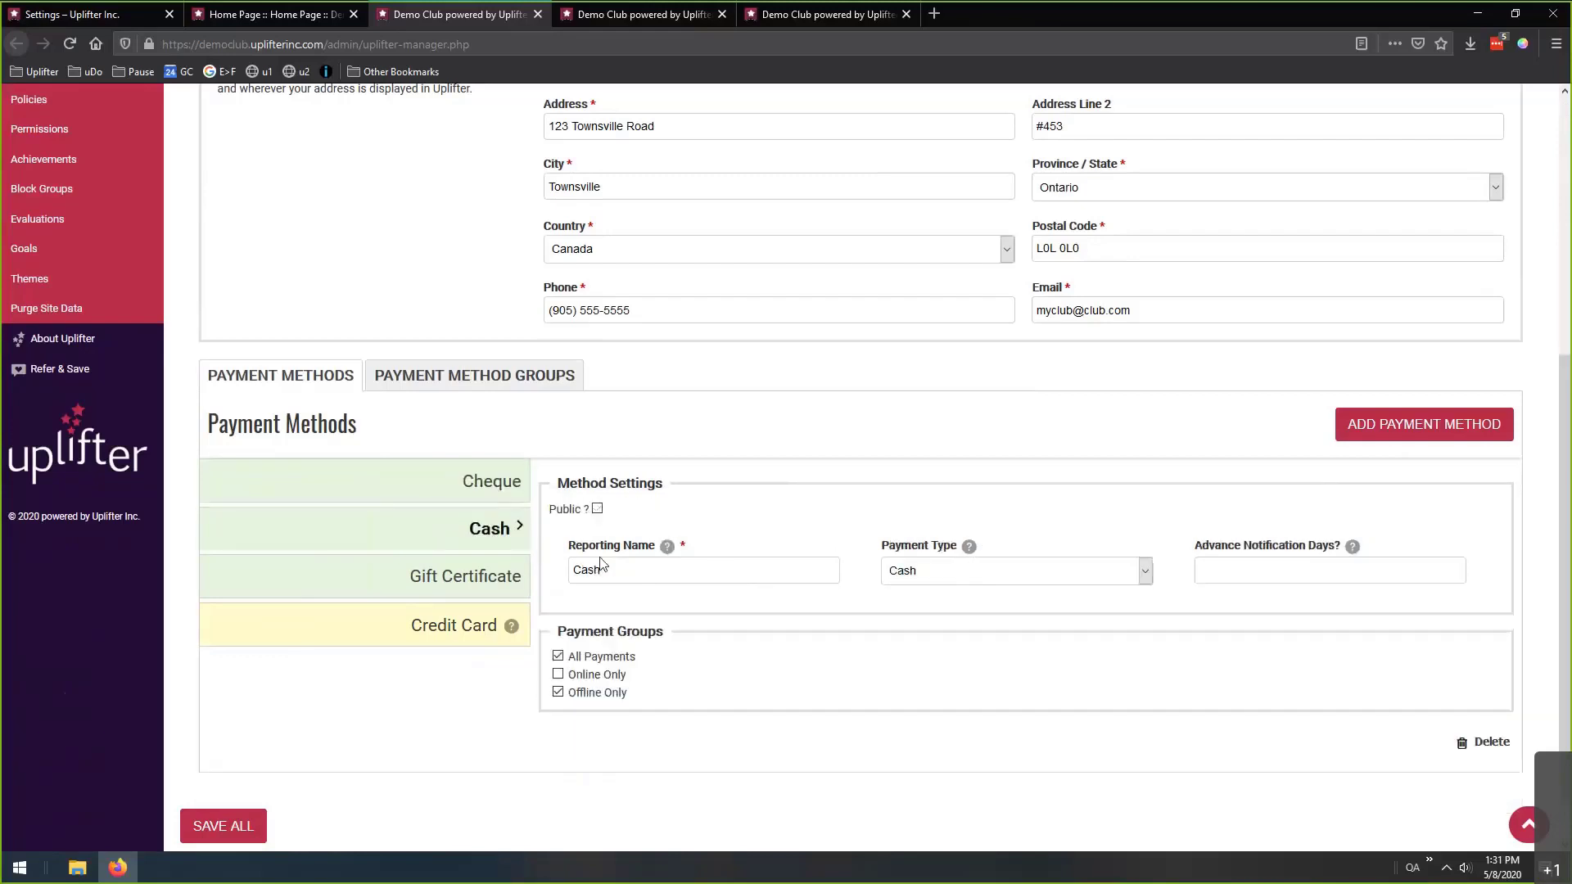
click(942, 576)
click(724, 577)
click(481, 480)
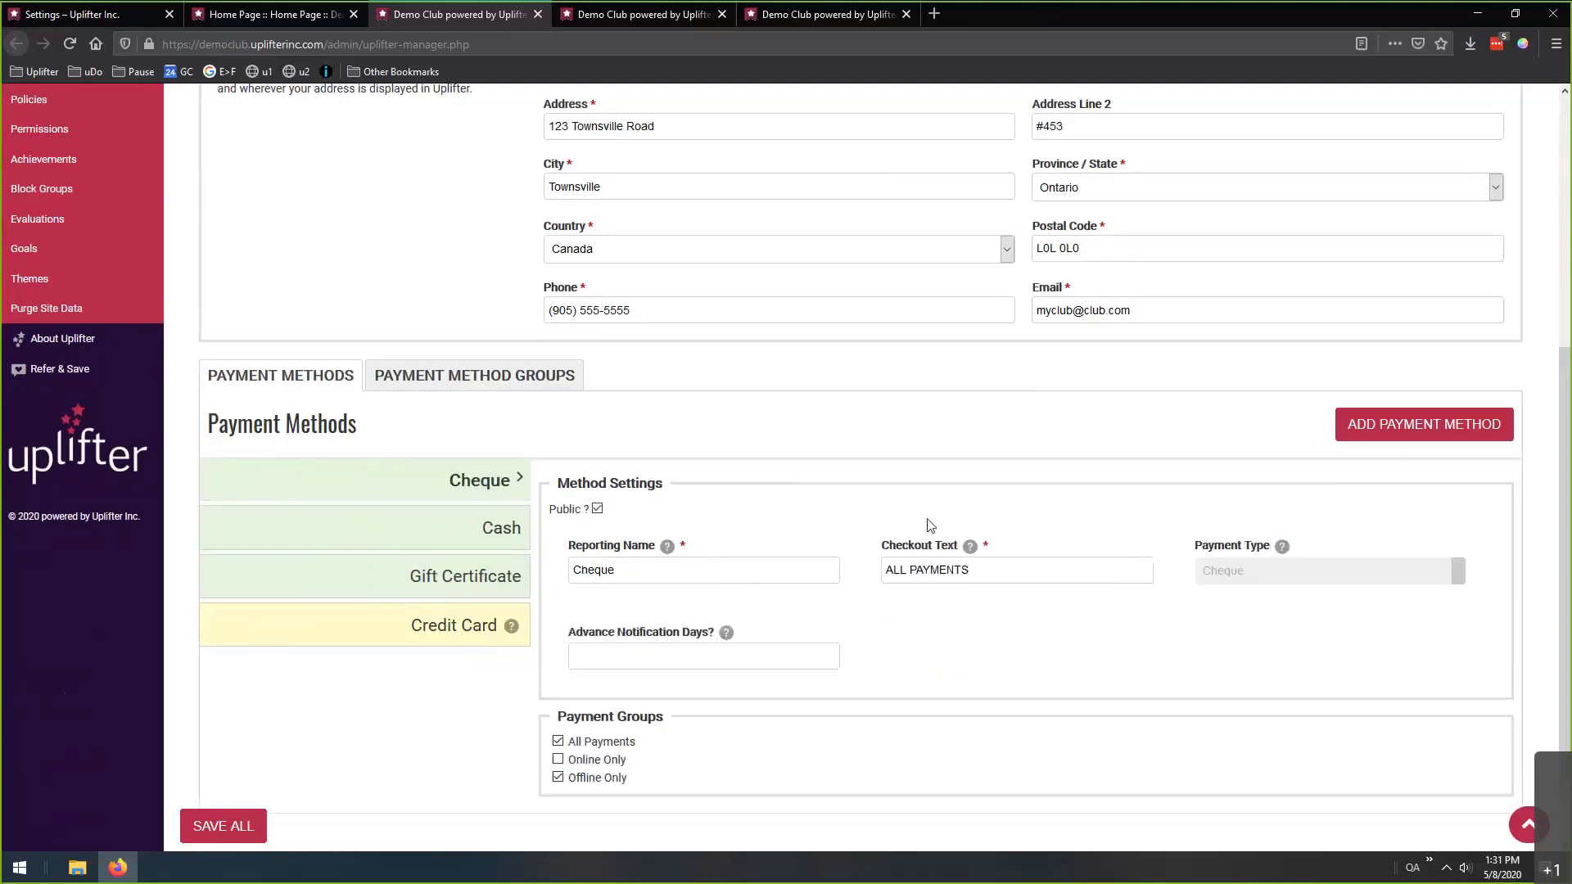
click(643, 647)
text(7)
Add a new Interac Online payment method, leaving Advance Notification Days empty.
drag(602, 658, 572, 657)
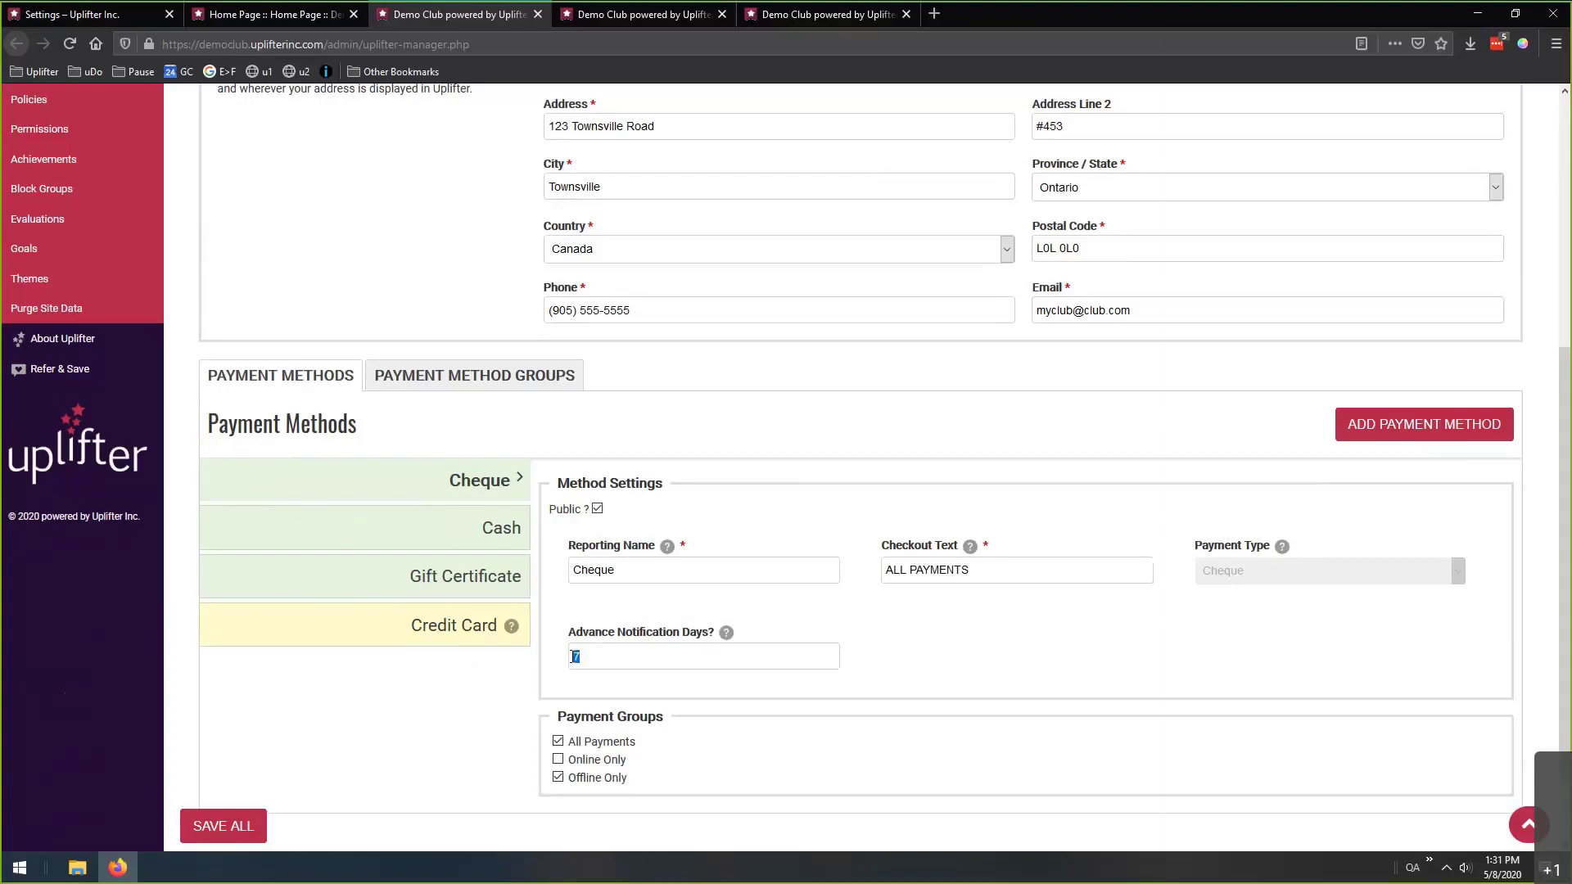
click(1379, 425)
click(943, 572)
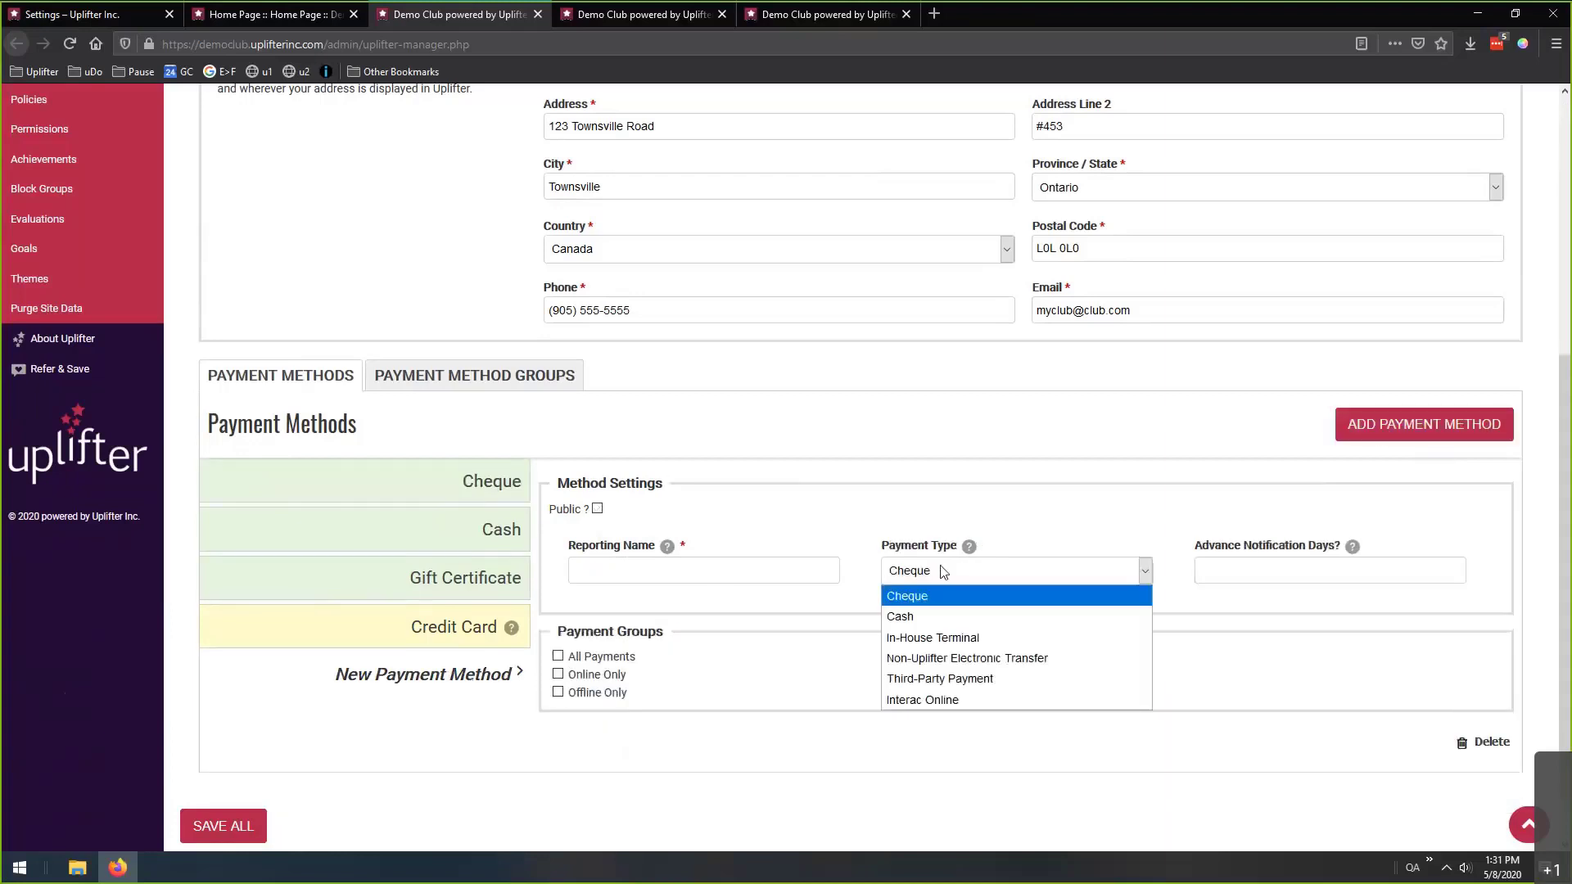
click(941, 700)
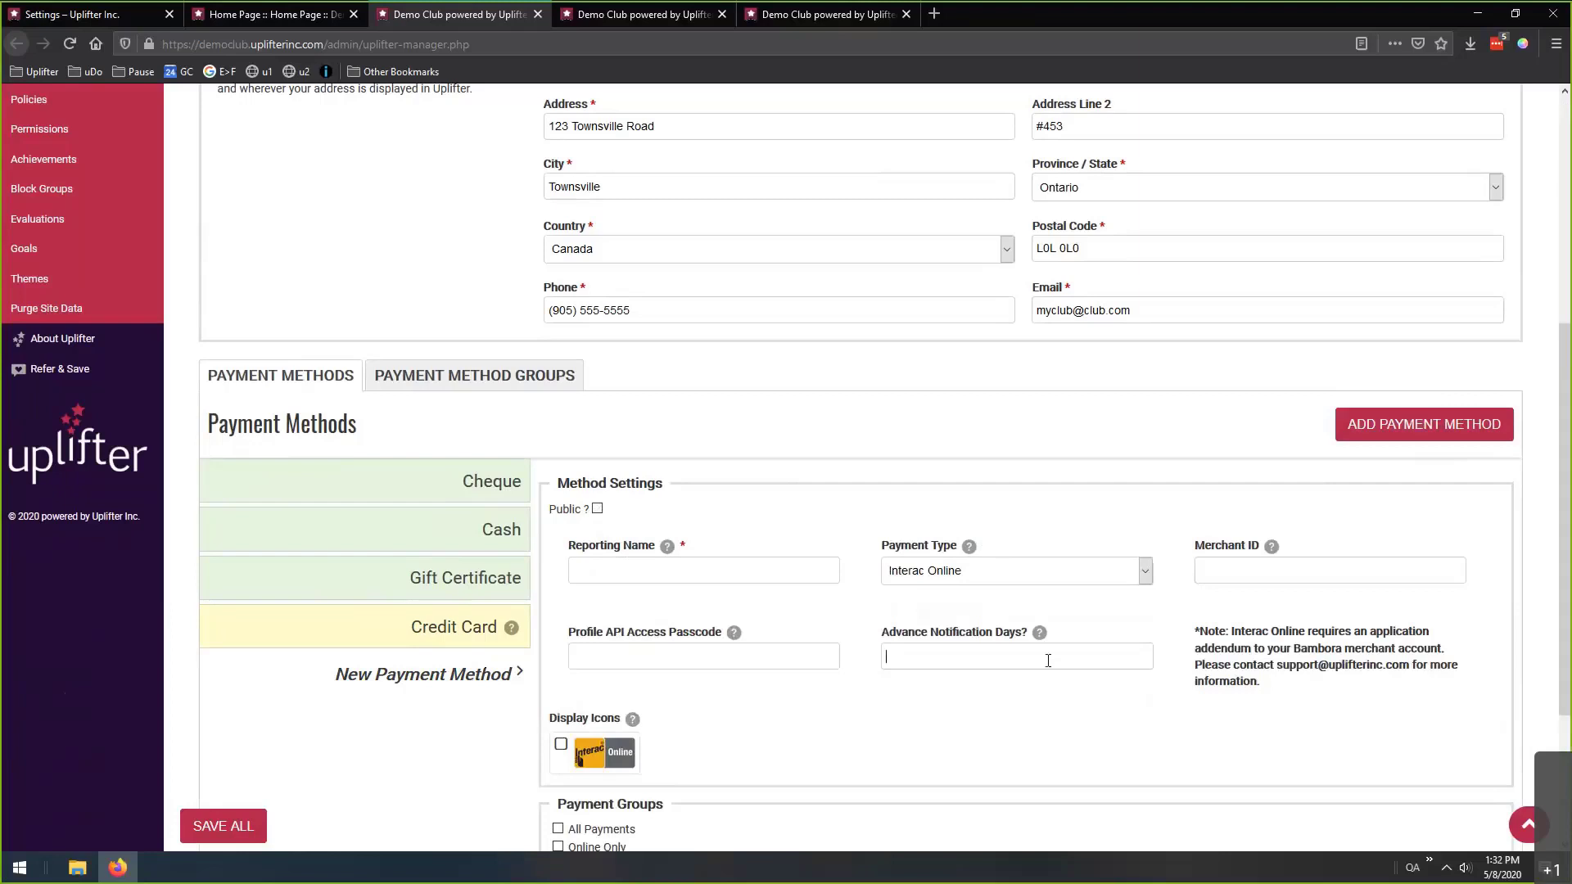
text(7)
key(BackSpace)
Tick the VISA, Mastercard and Discover display icons for Credit Card, then return to Cheque.
click(443, 629)
scroll(764, 695, down, 3)
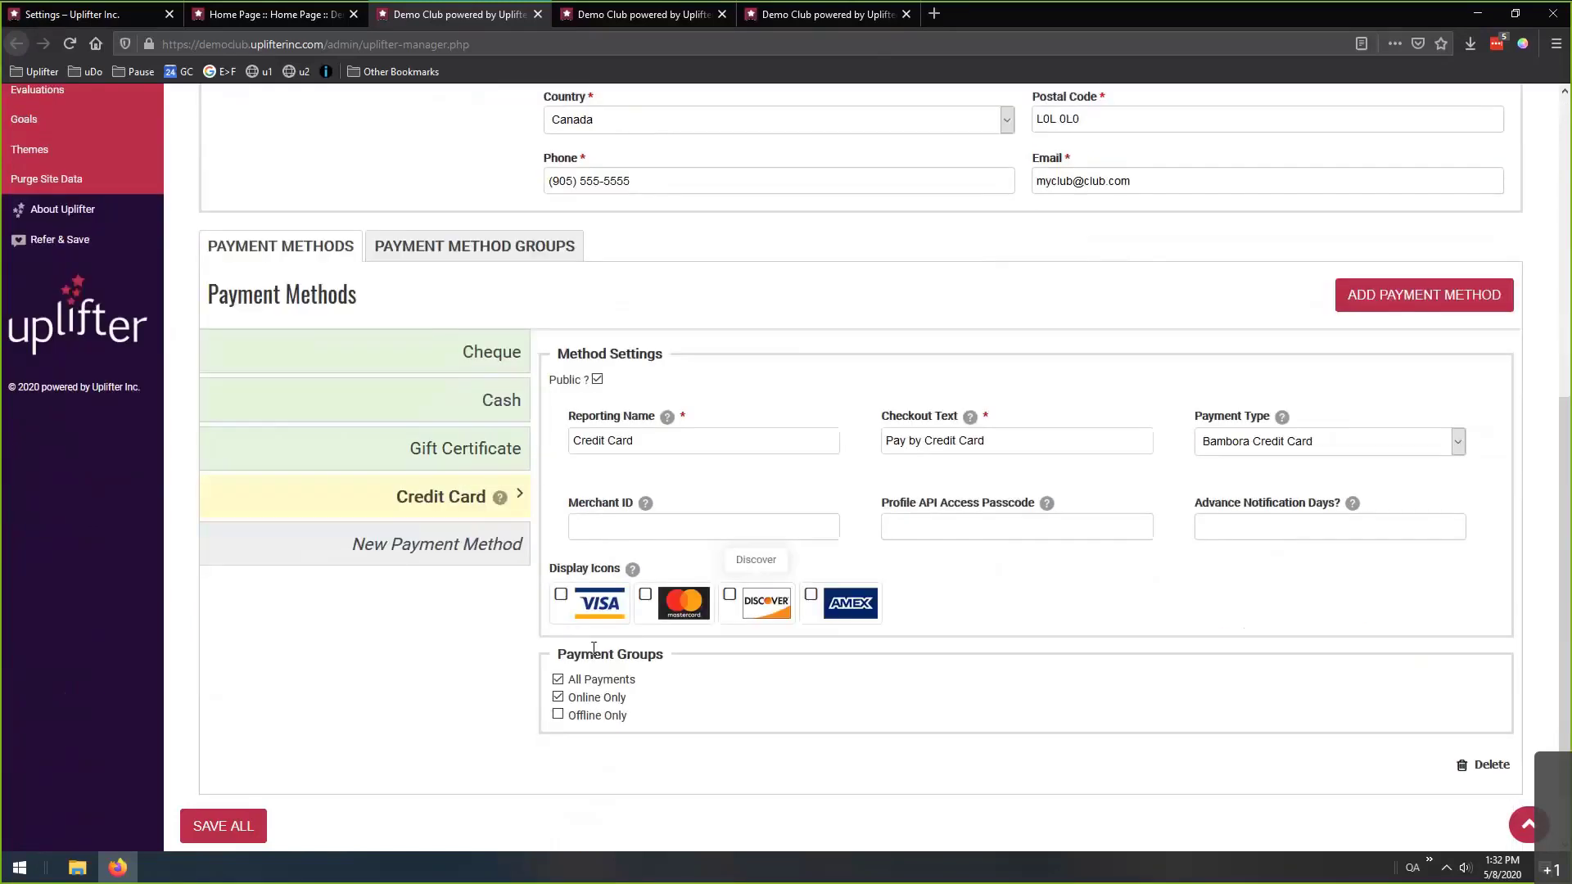
click(561, 585)
click(645, 585)
click(728, 586)
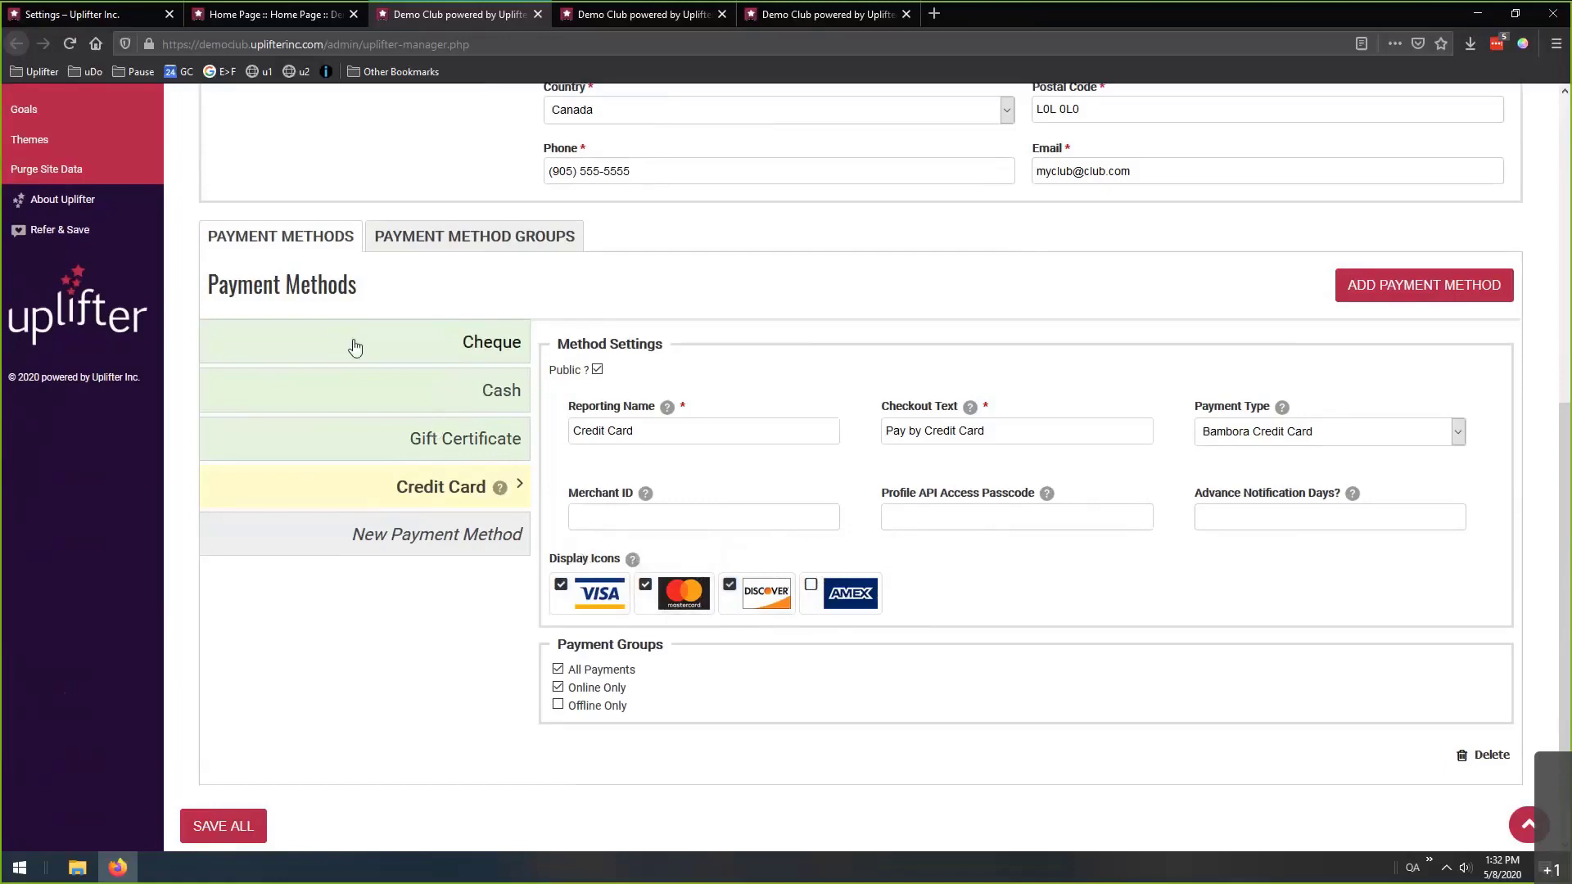
click(383, 342)
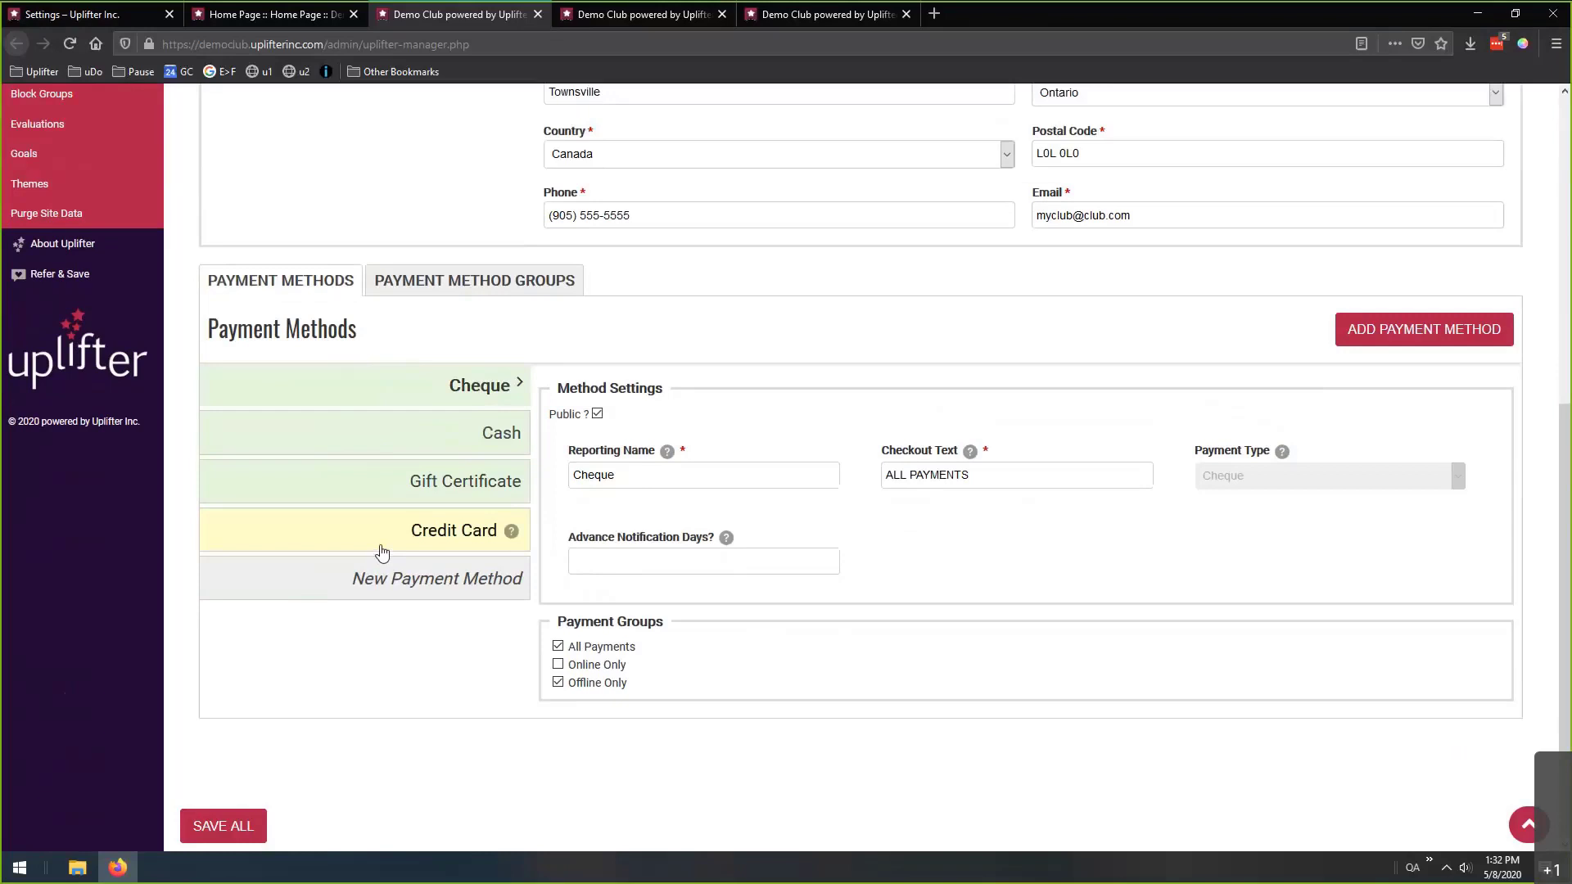
Compare the Online Only and Offline Only groups to see which payment methods each includes.
click(488, 286)
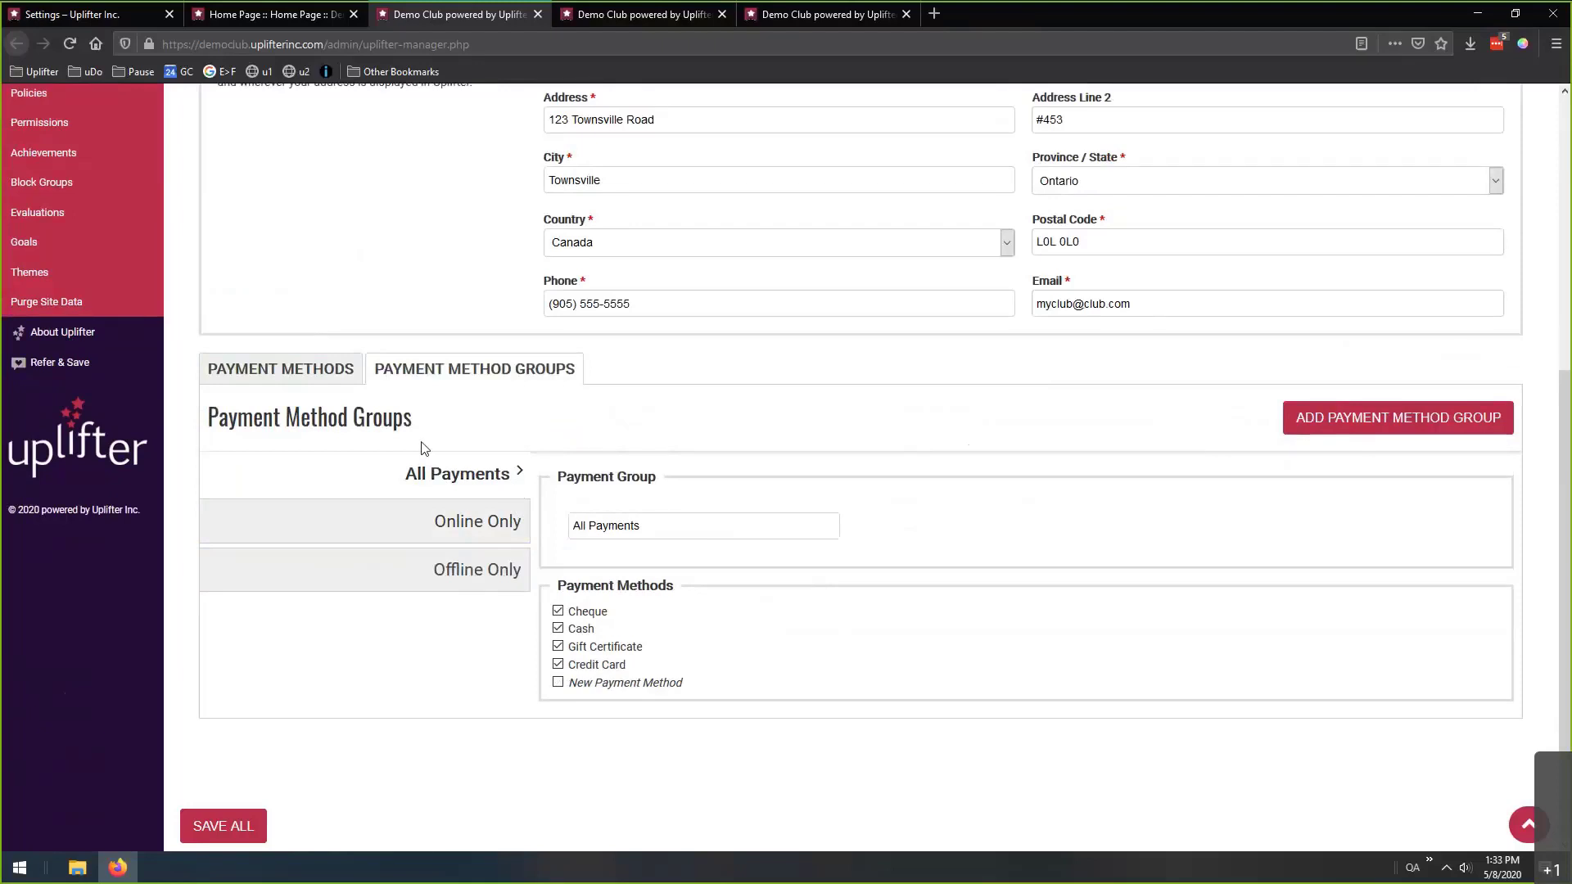
click(456, 517)
click(460, 565)
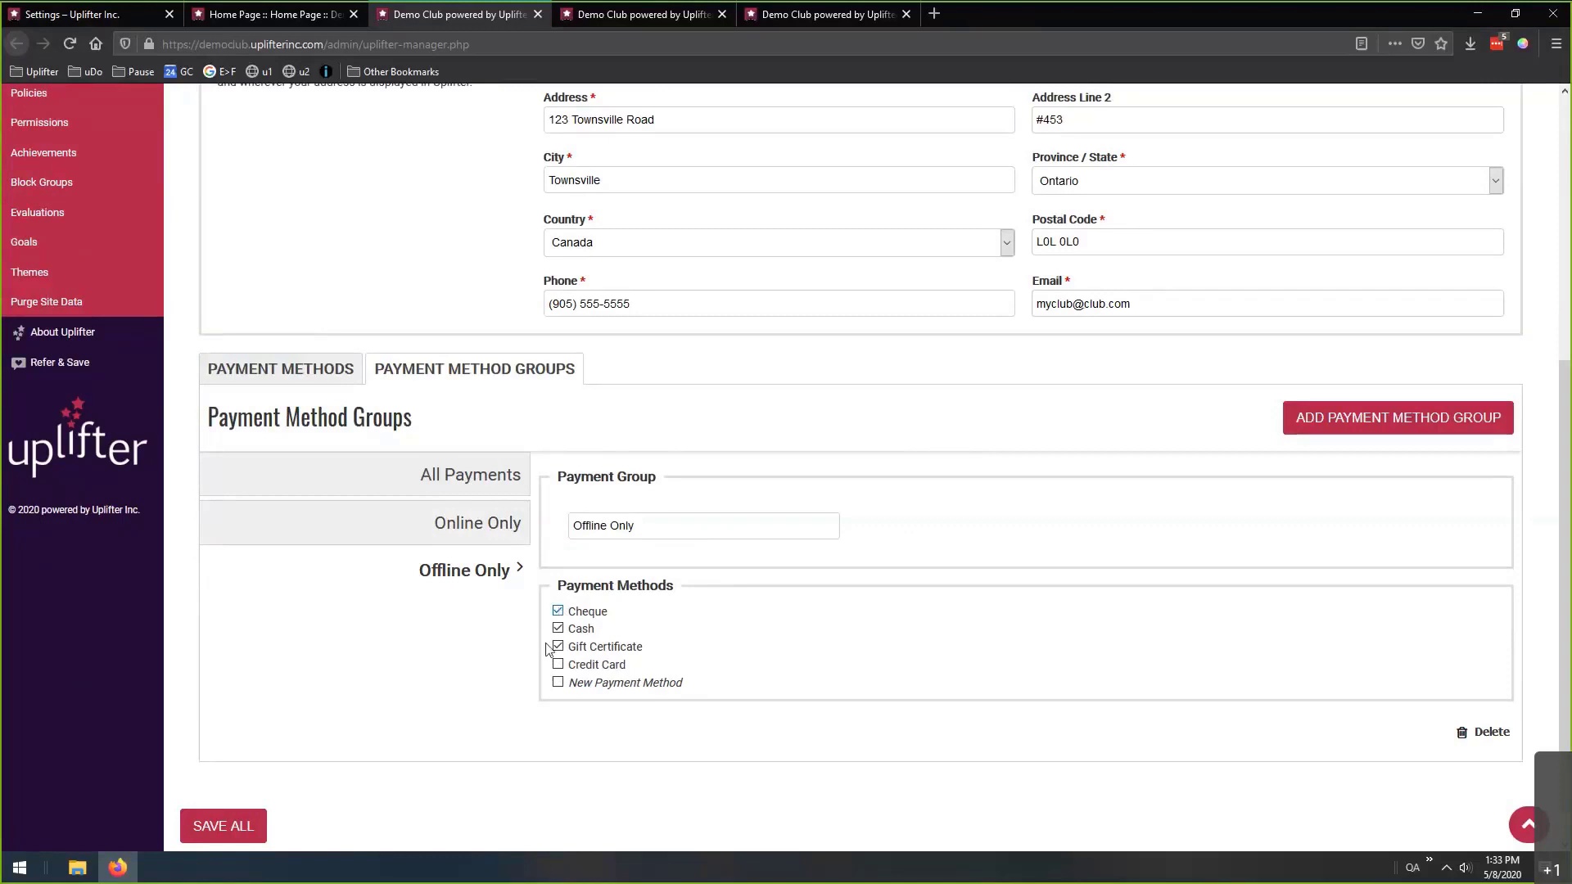
click(492, 532)
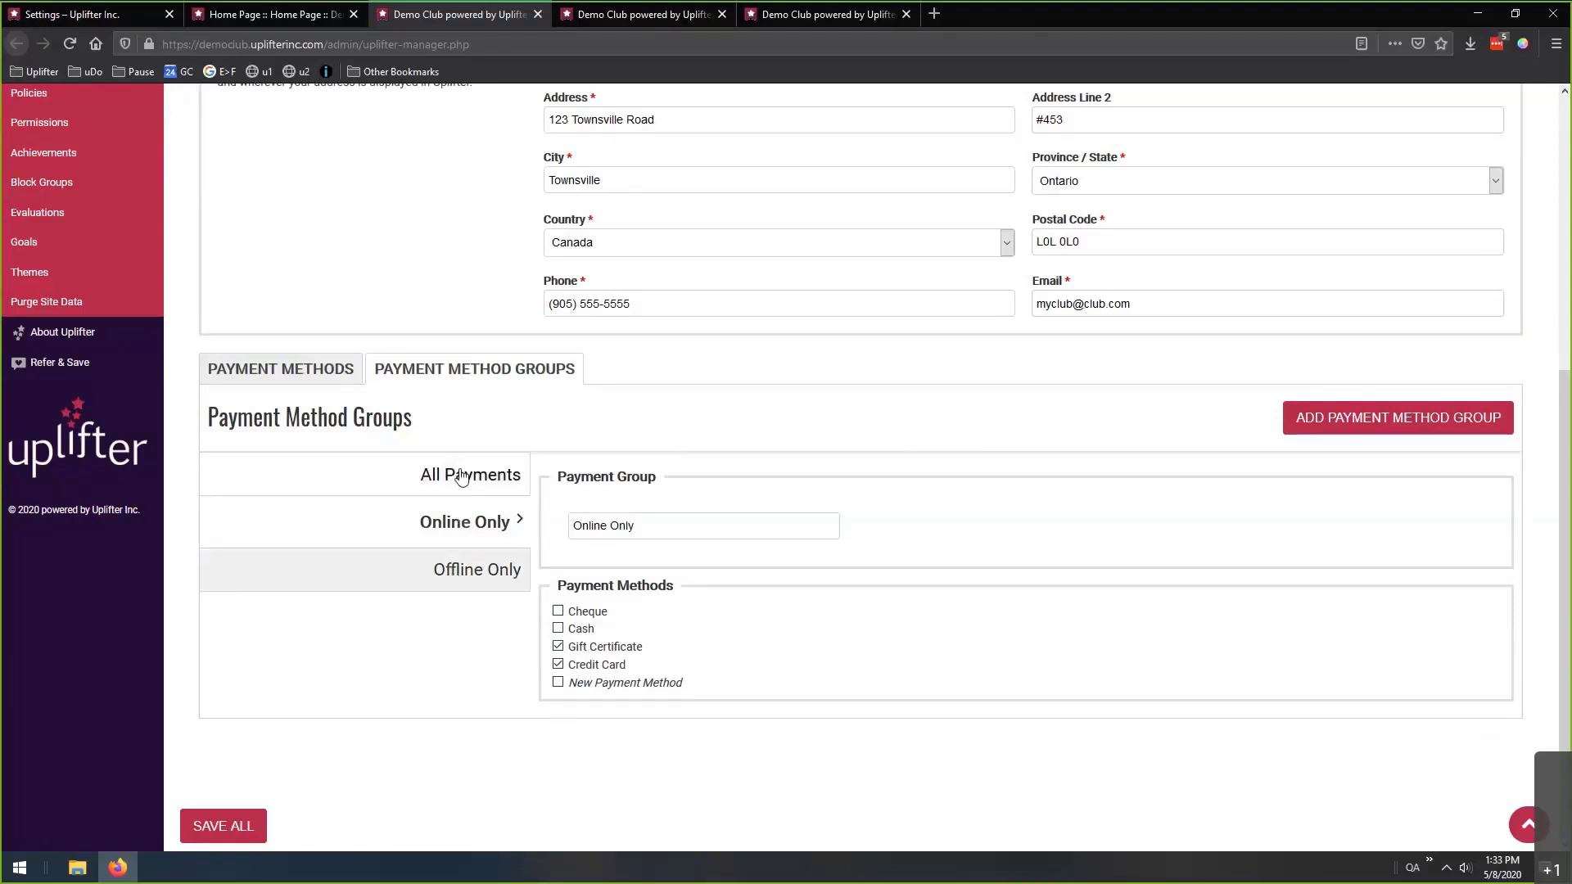
click(300, 373)
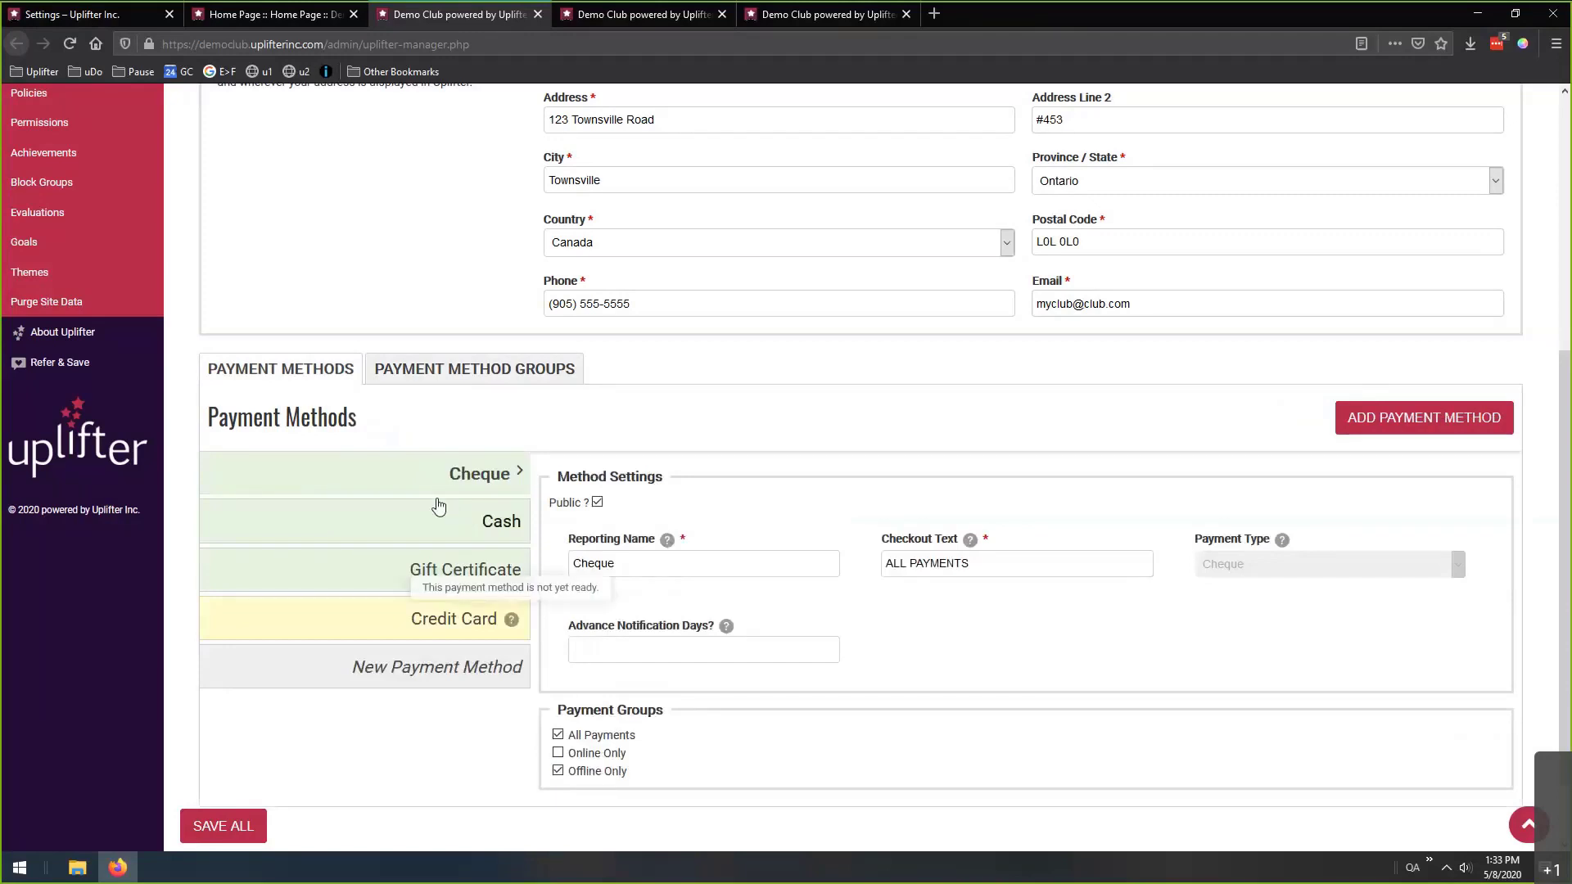
click(528, 372)
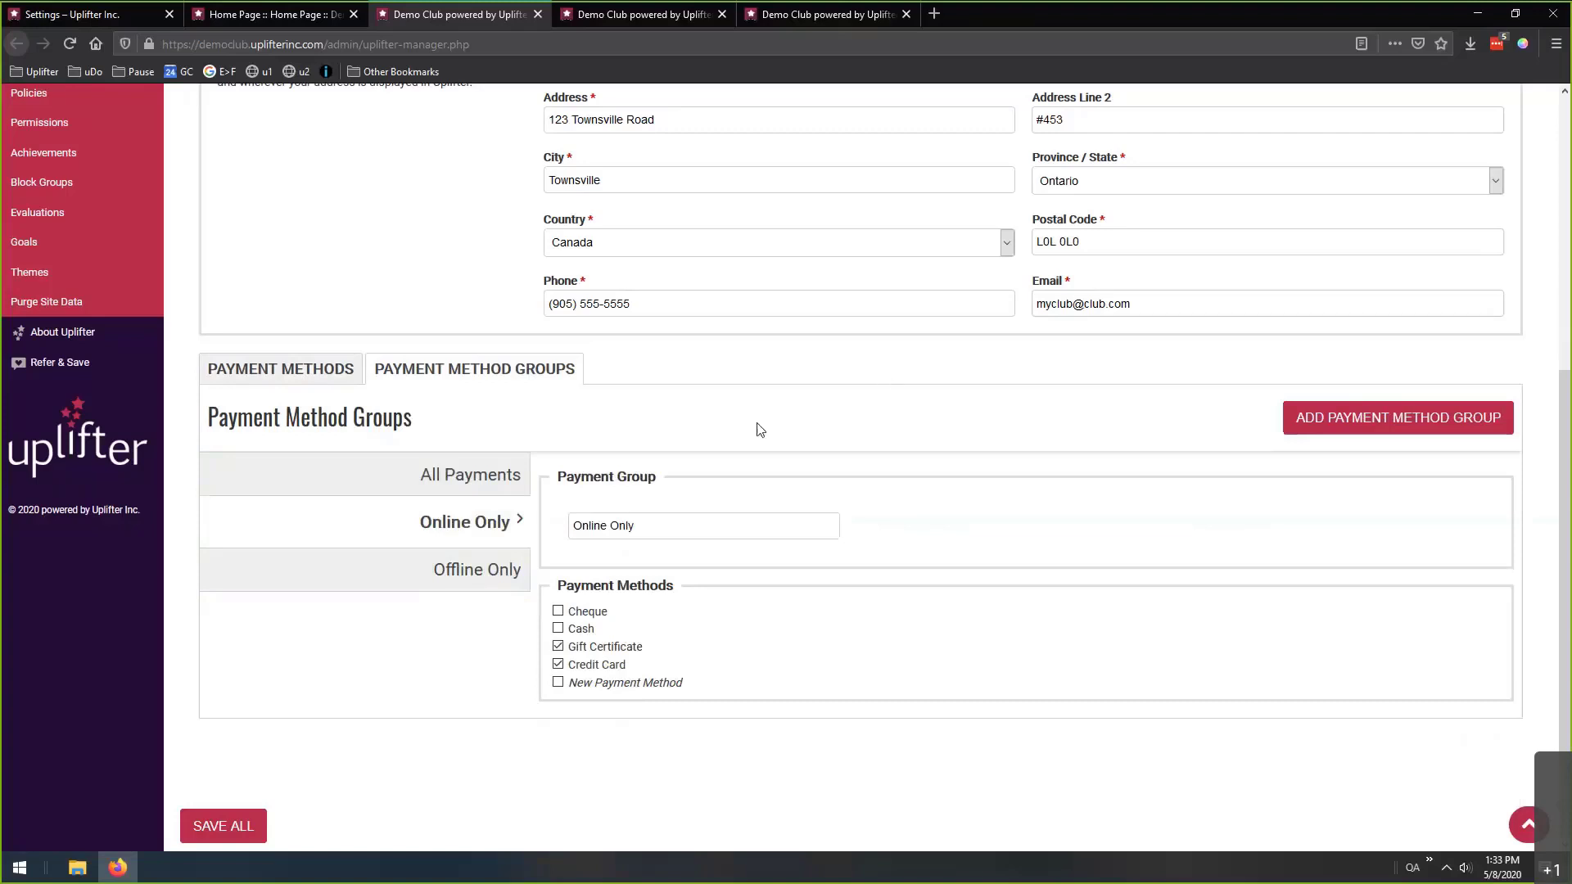
scroll(758, 411, up, 5)
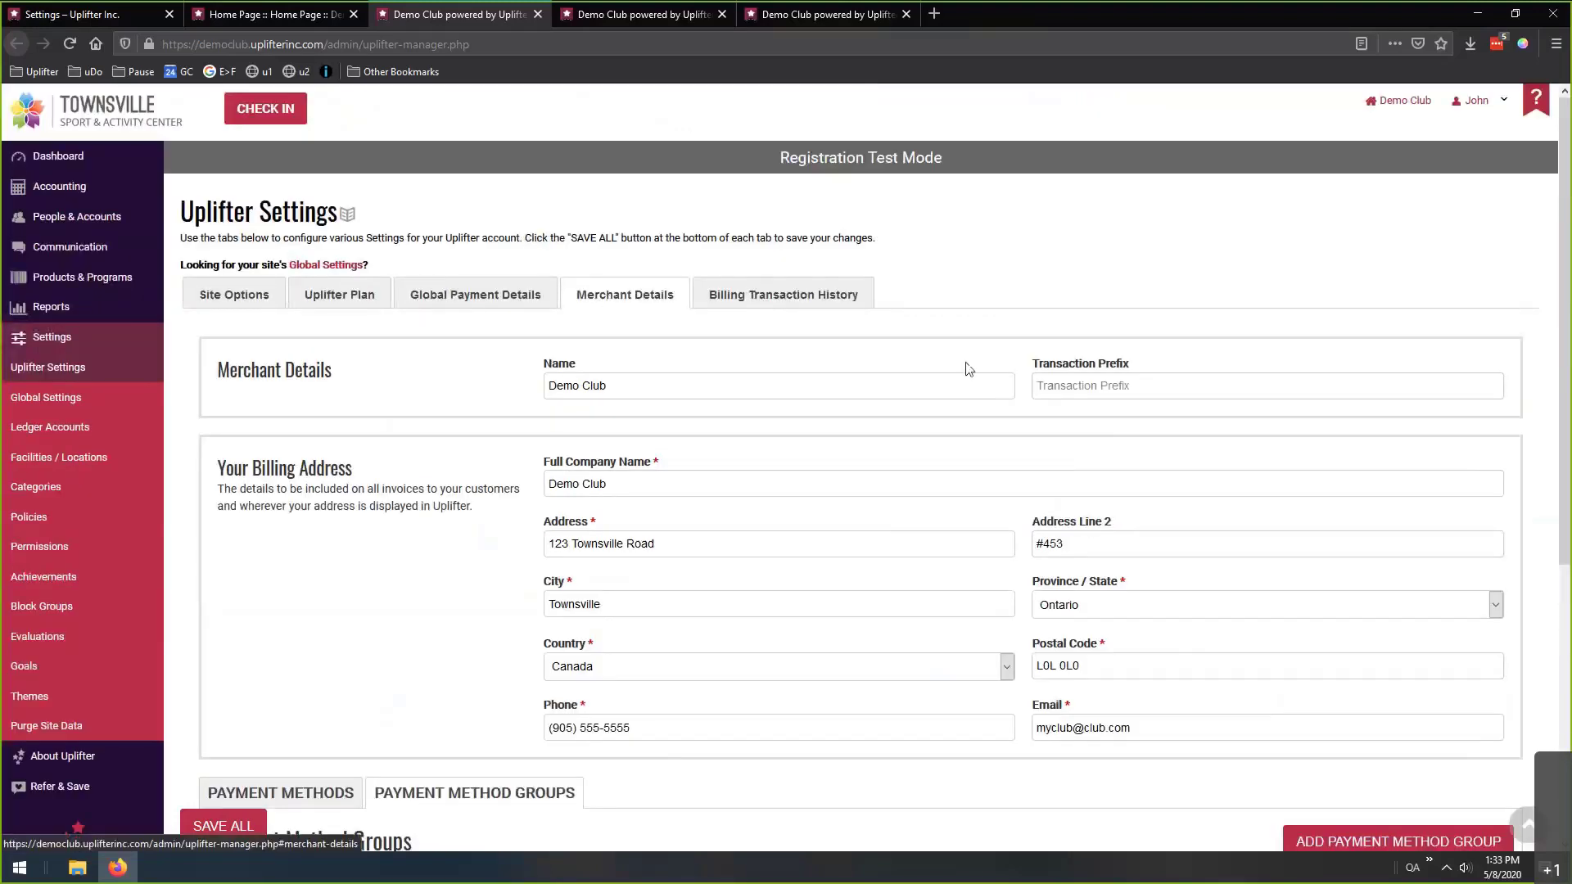
Show the Billing Transaction History tab, which lists no invoices or payments yet.
click(792, 305)
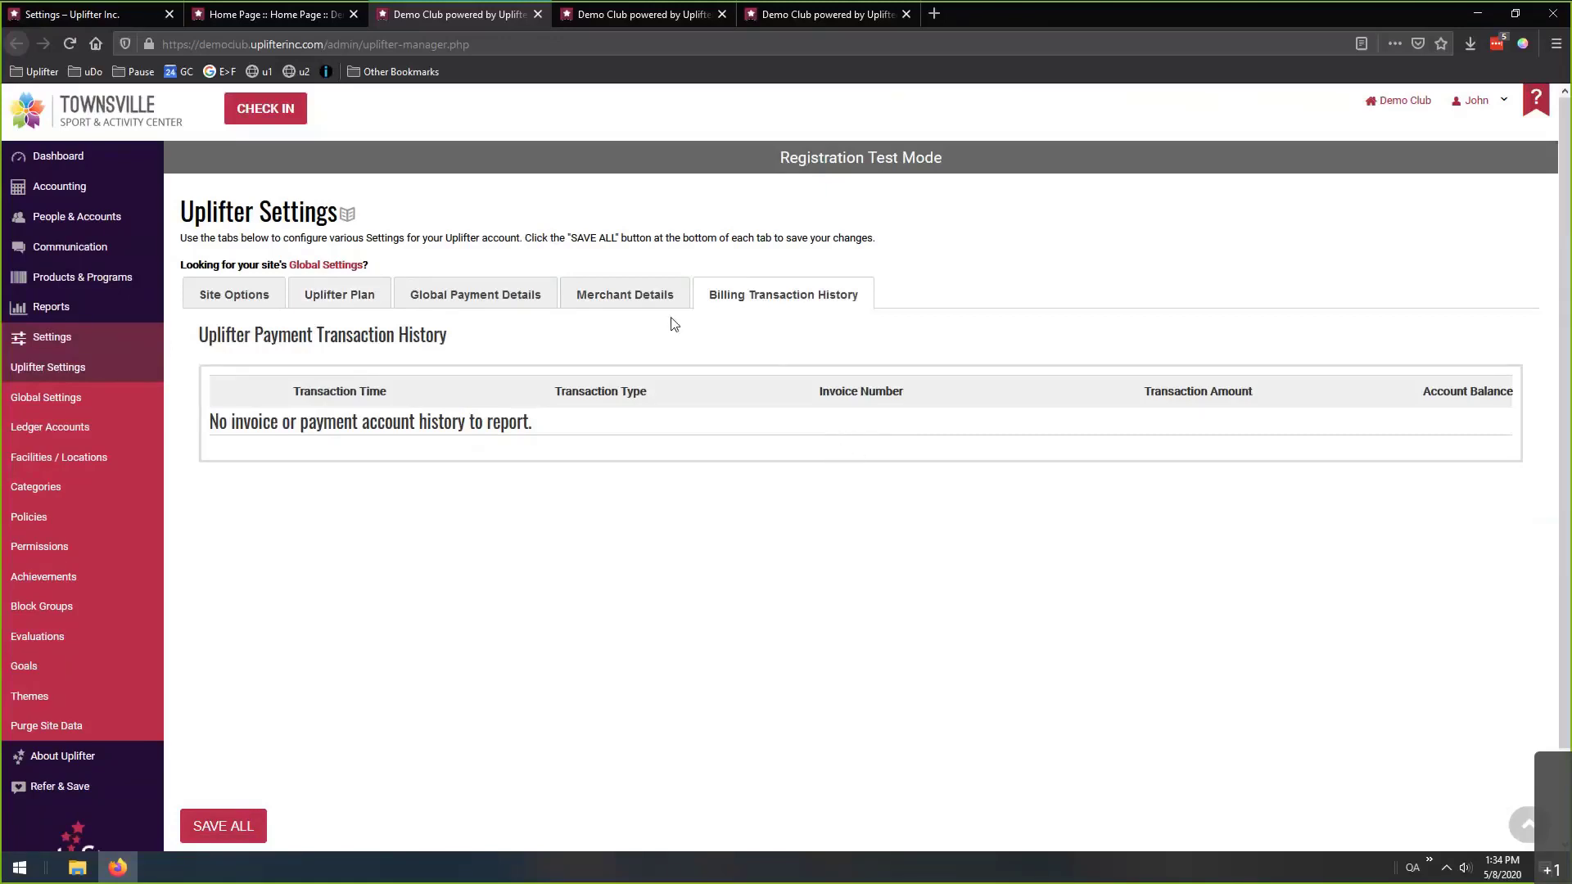
Go back to the Site Options tab with registration status and localization settings.
click(282, 297)
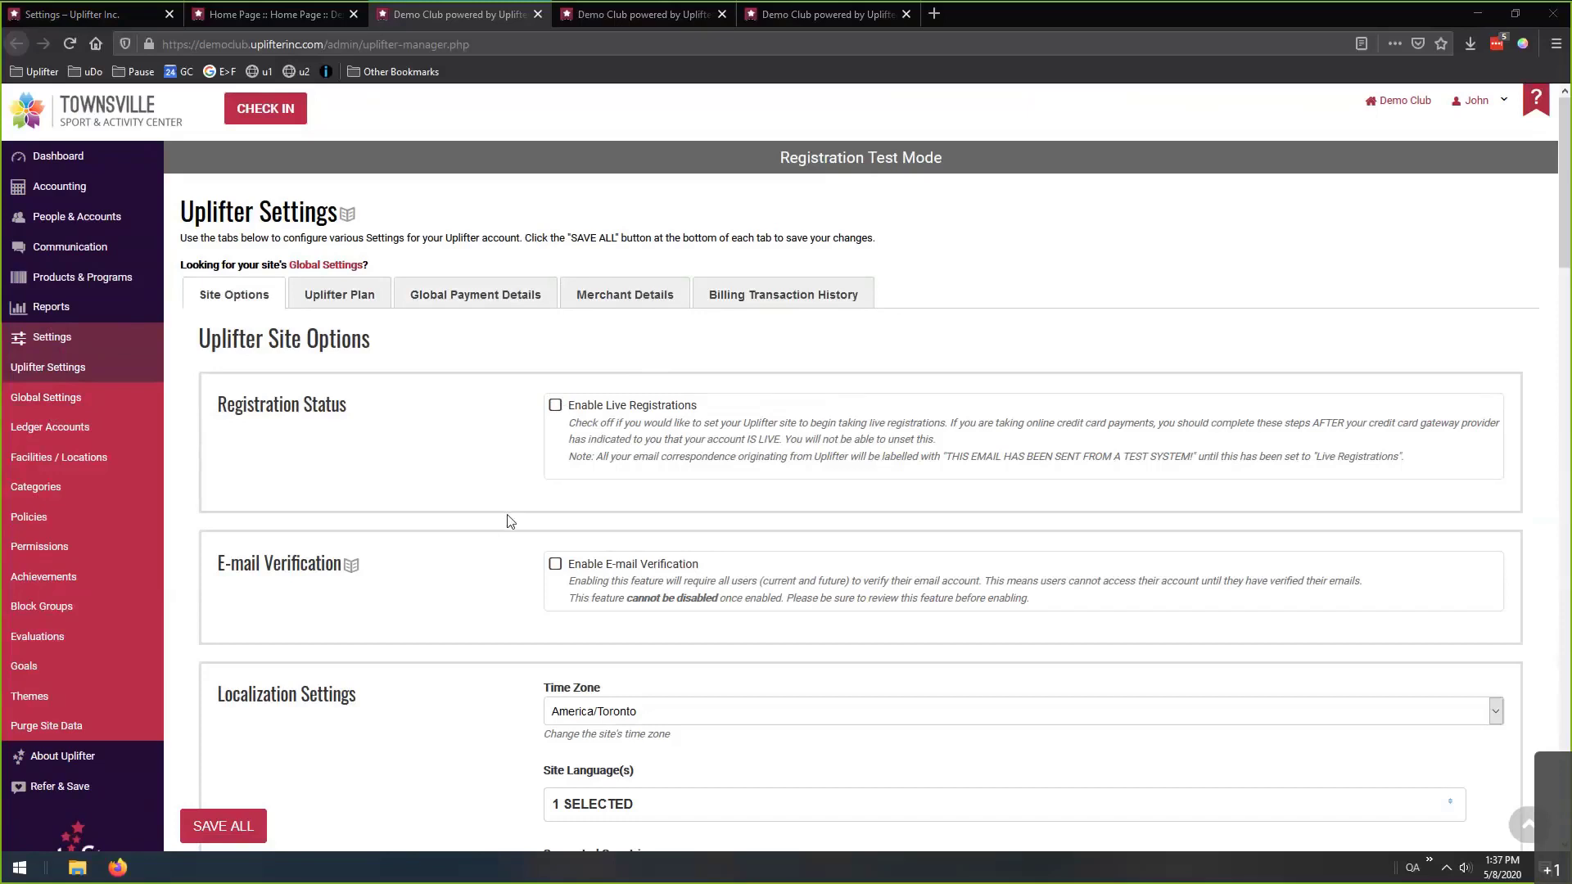
click(349, 217)
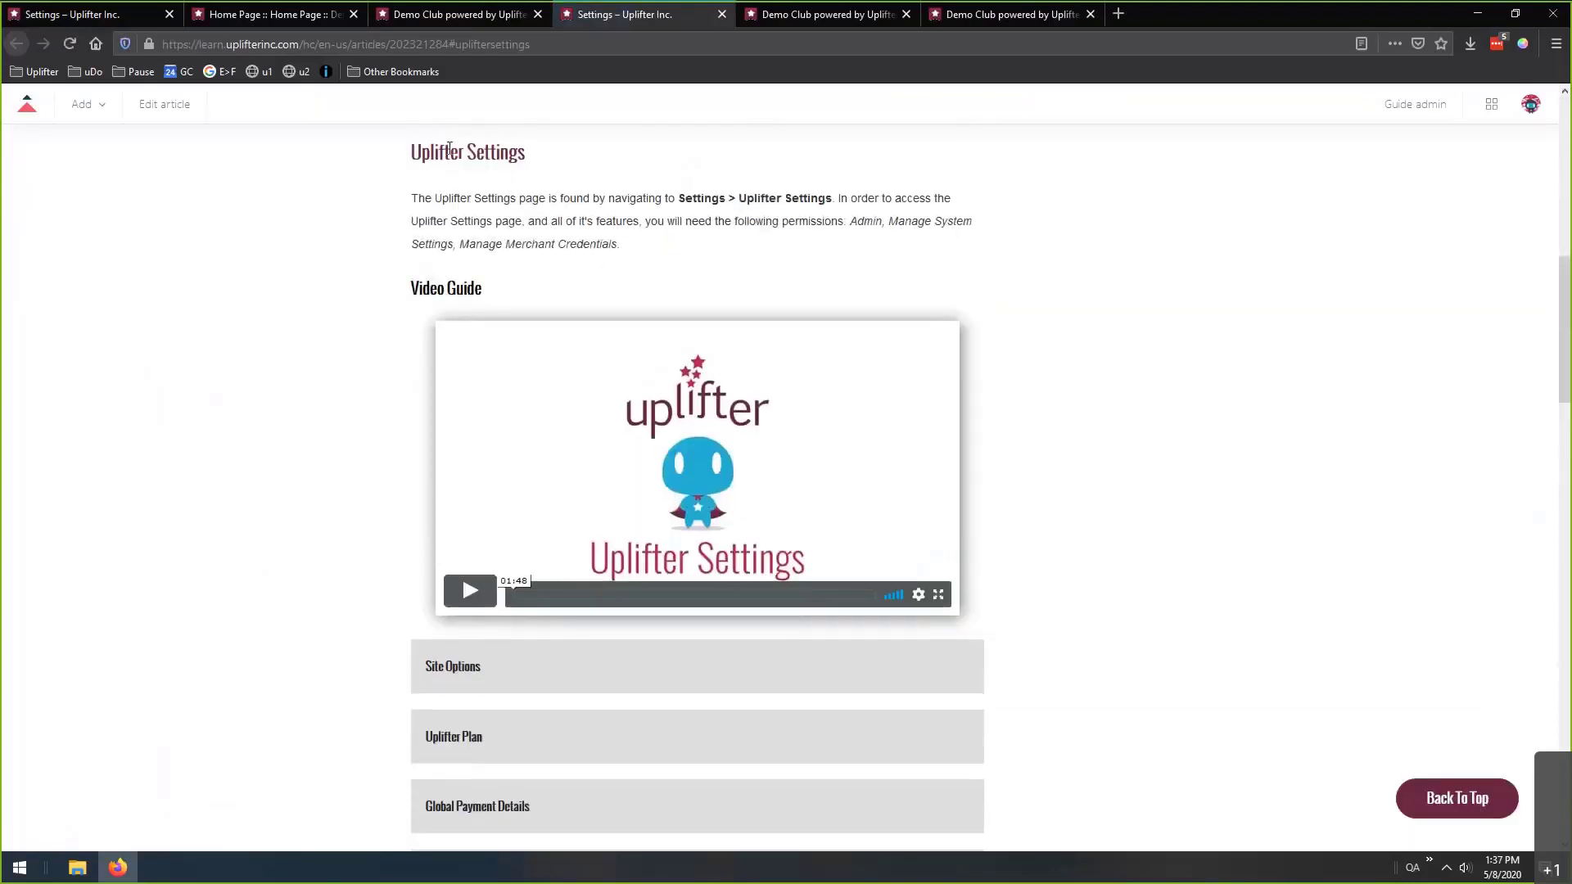
scroll(238, 337, down, 3)
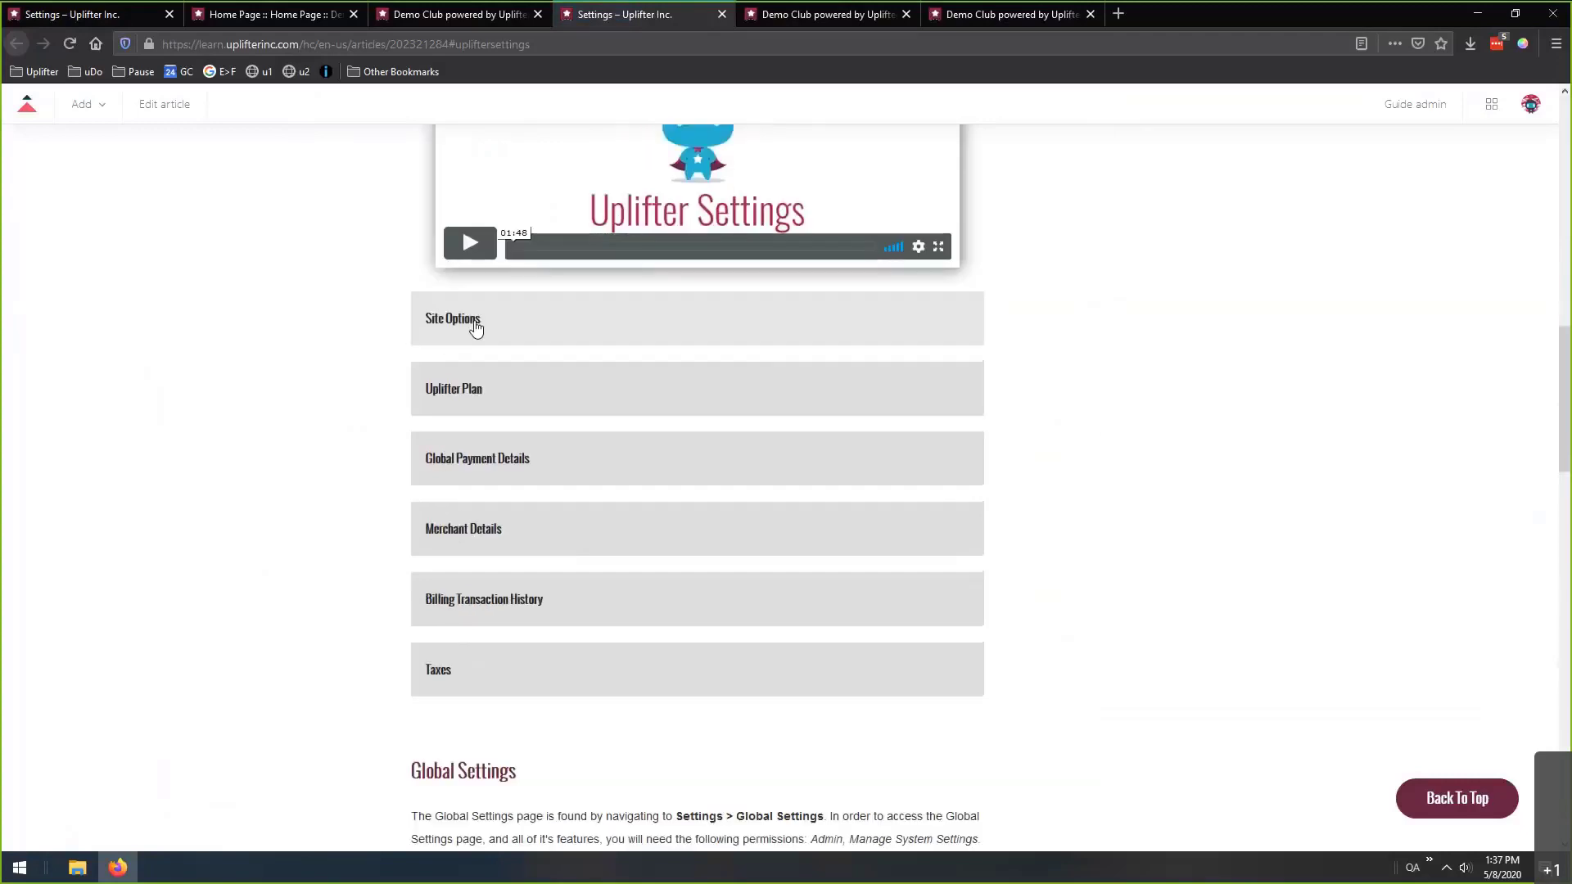
click(474, 326)
scroll(318, 342, down, 15)
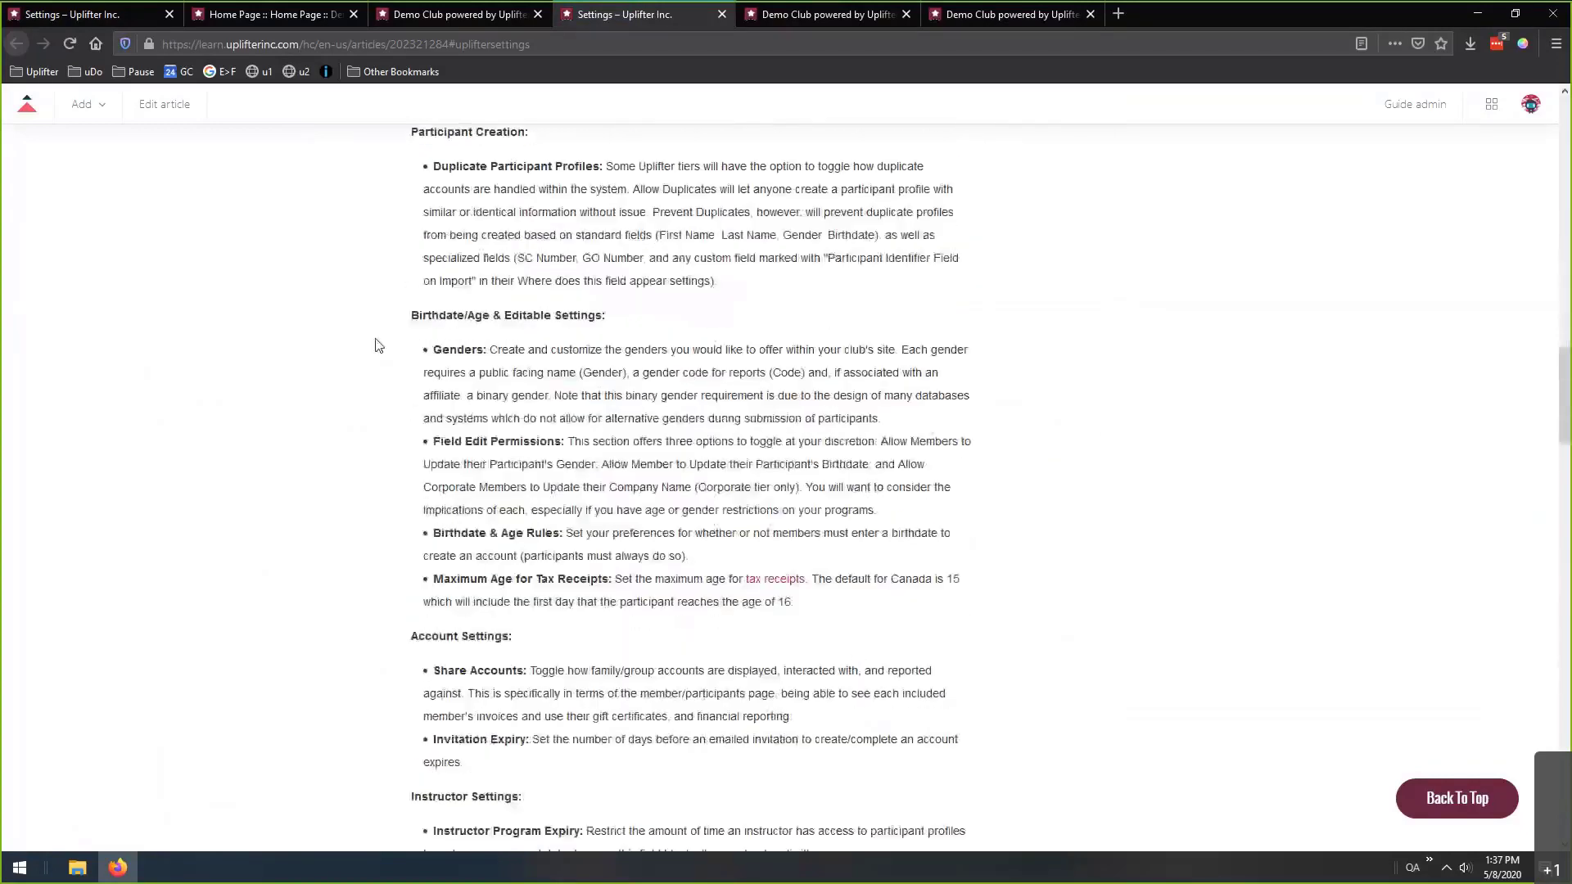
scroll(360, 378, down, 5)
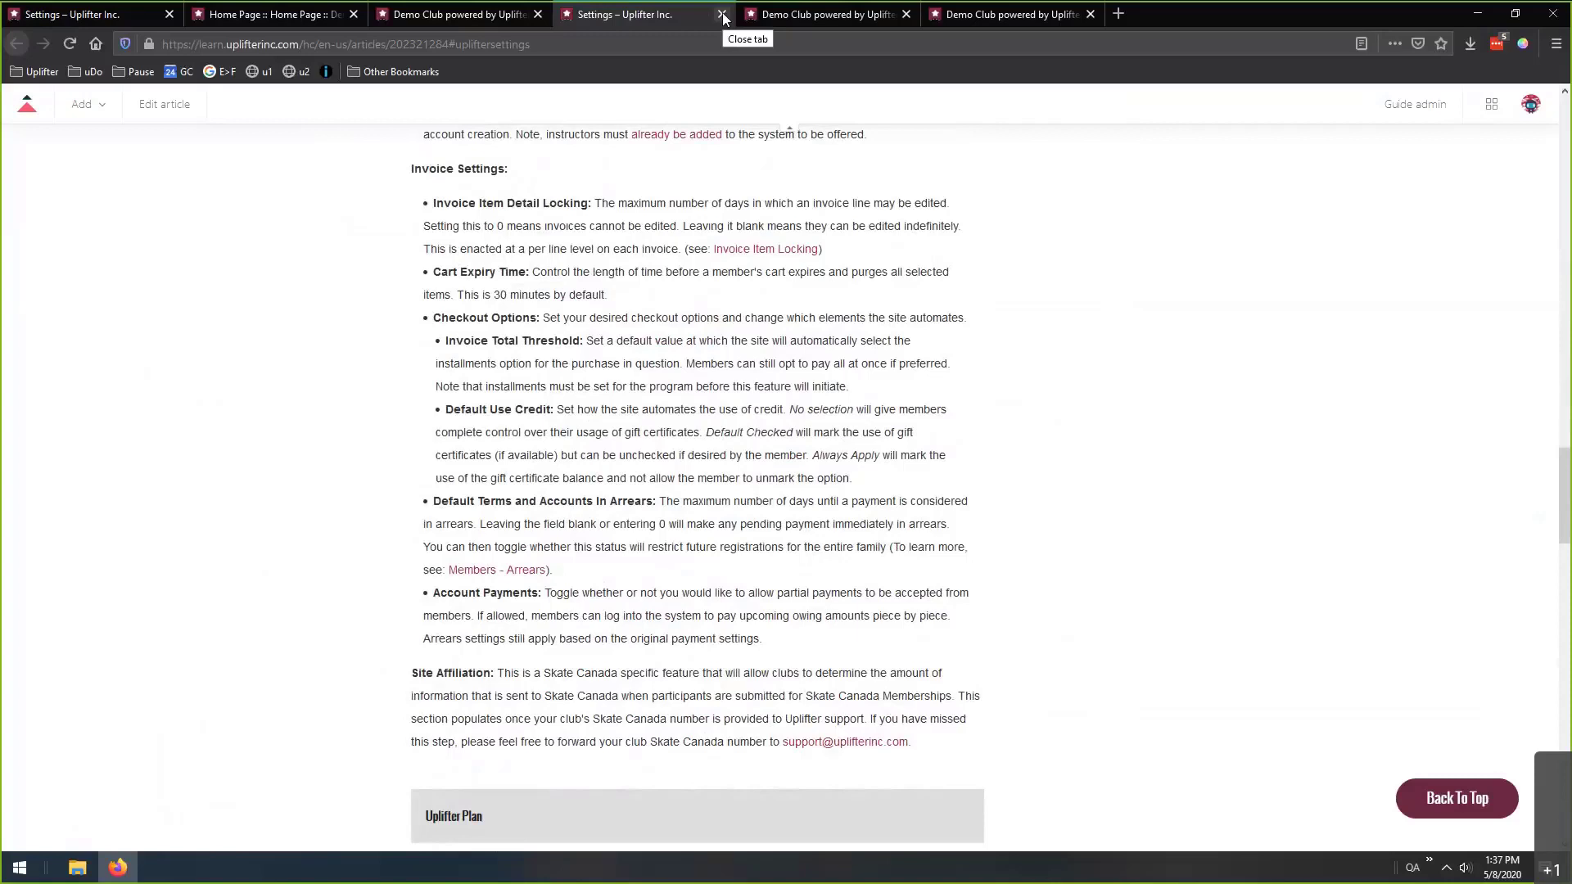
click(721, 15)
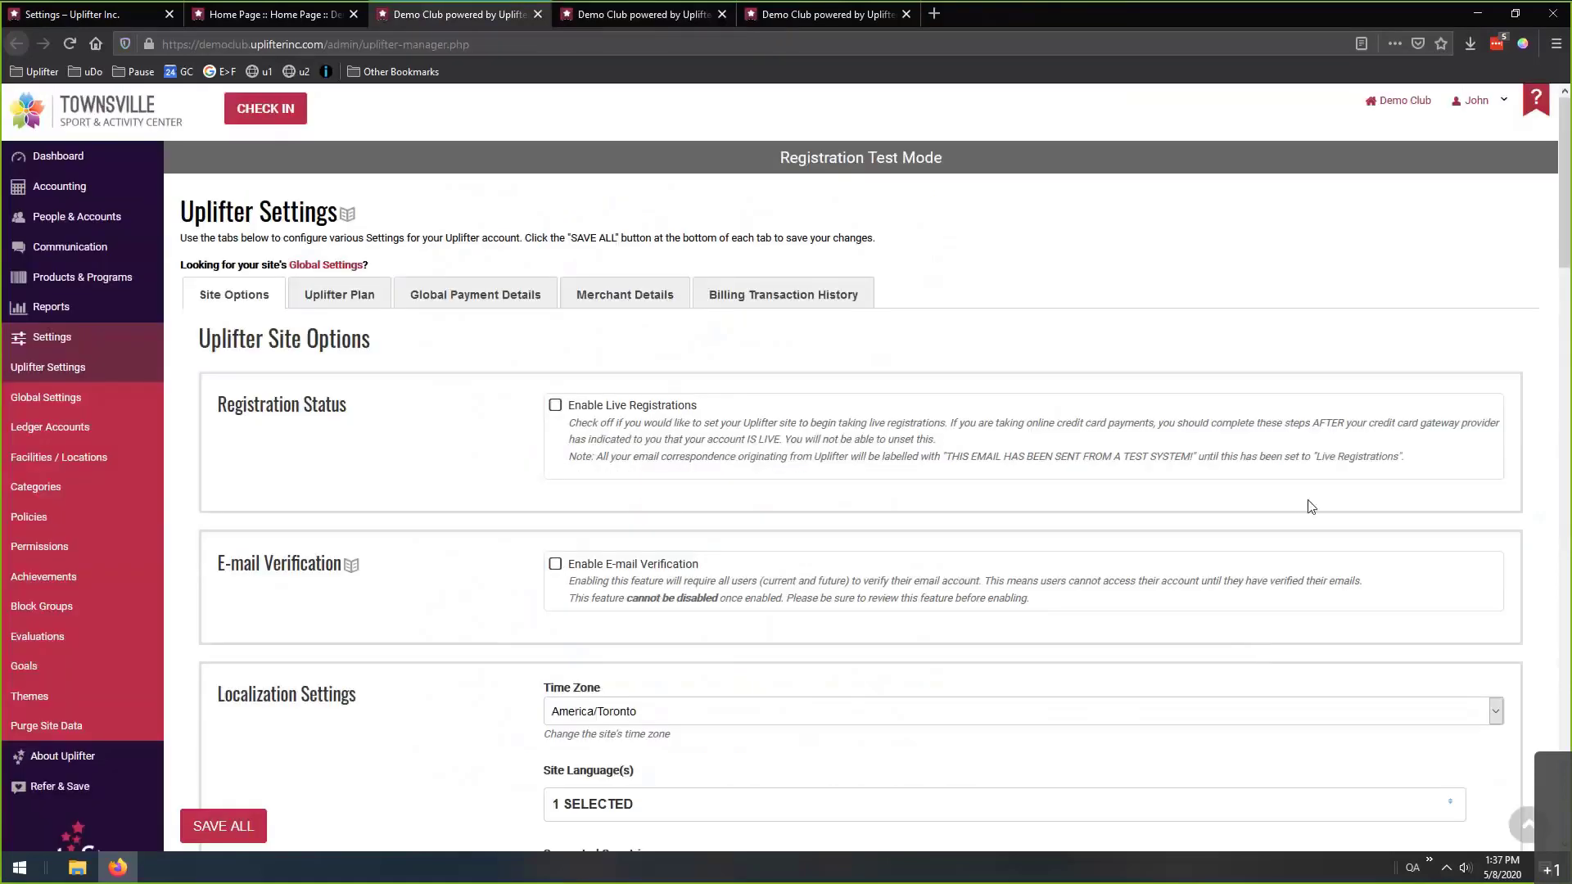